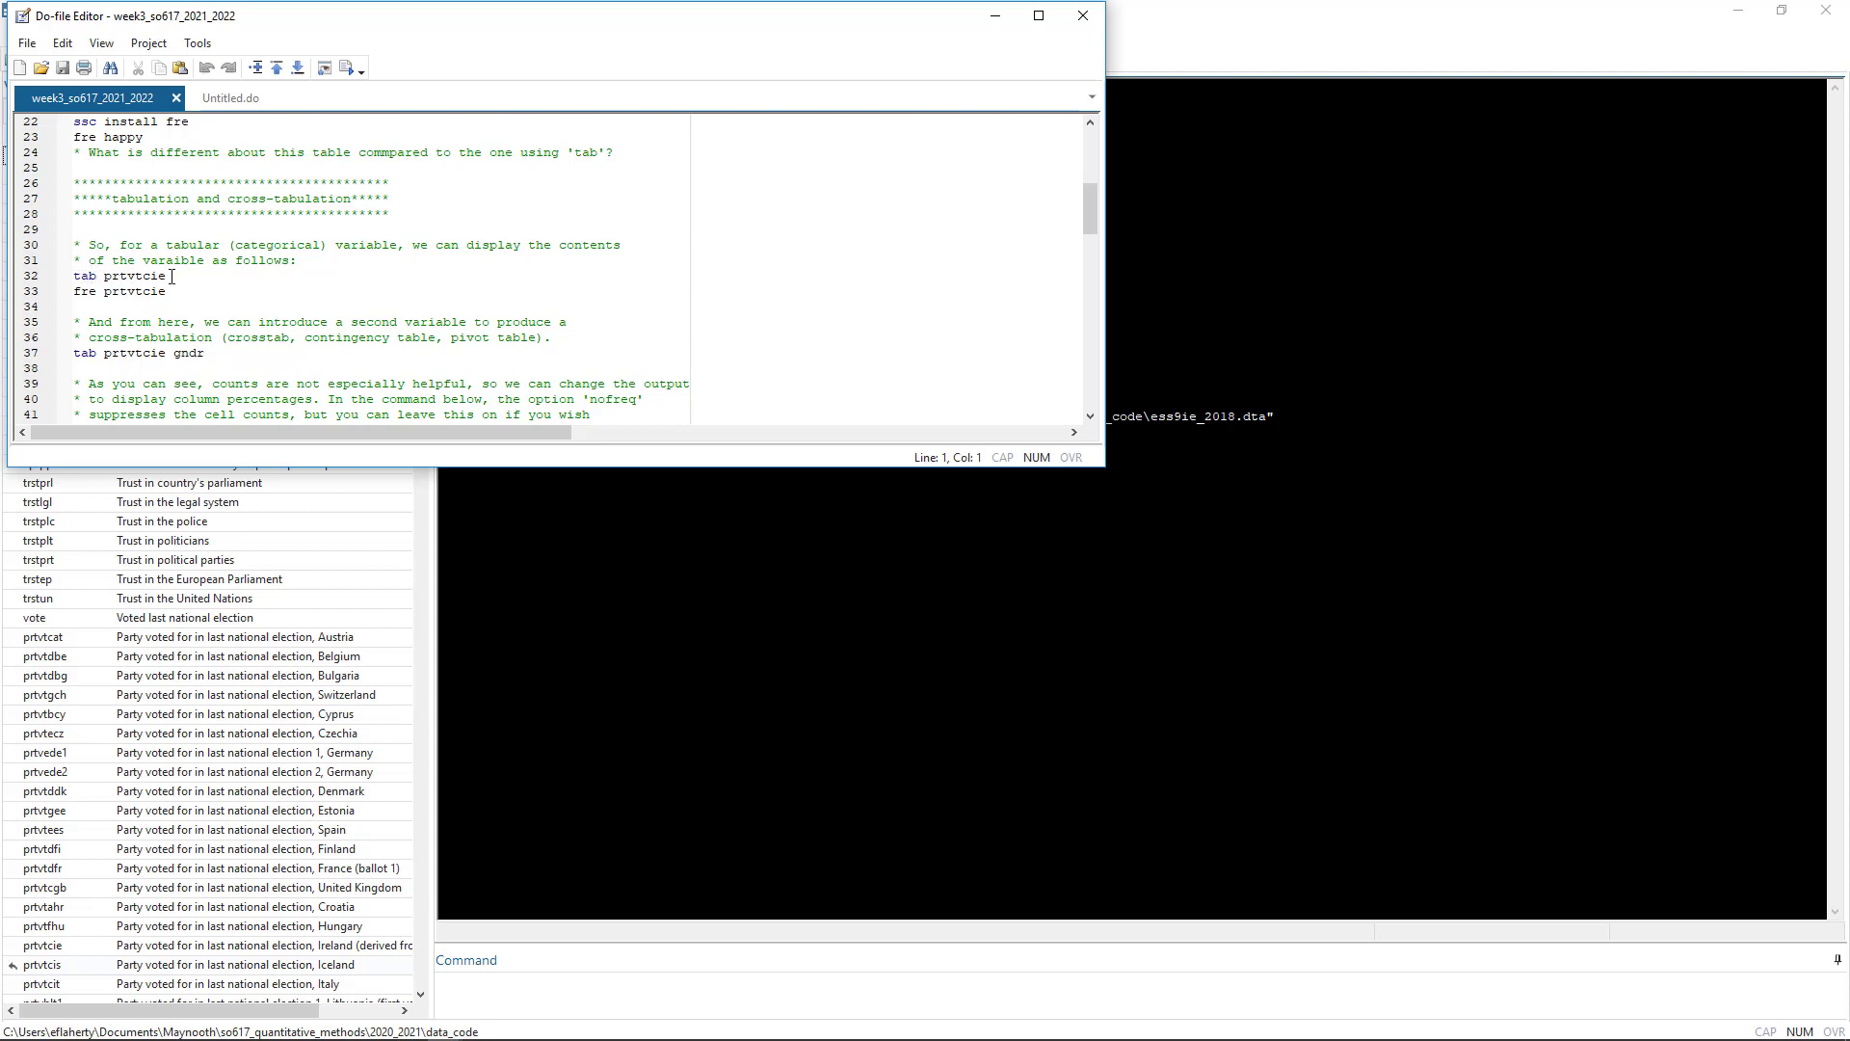
# - Run only the do-file line "tab prtvtcie" and shorten the editor window to uncover the results
pyautogui.moveTo(170, 276); pyautogui.dragTo(55, 279)
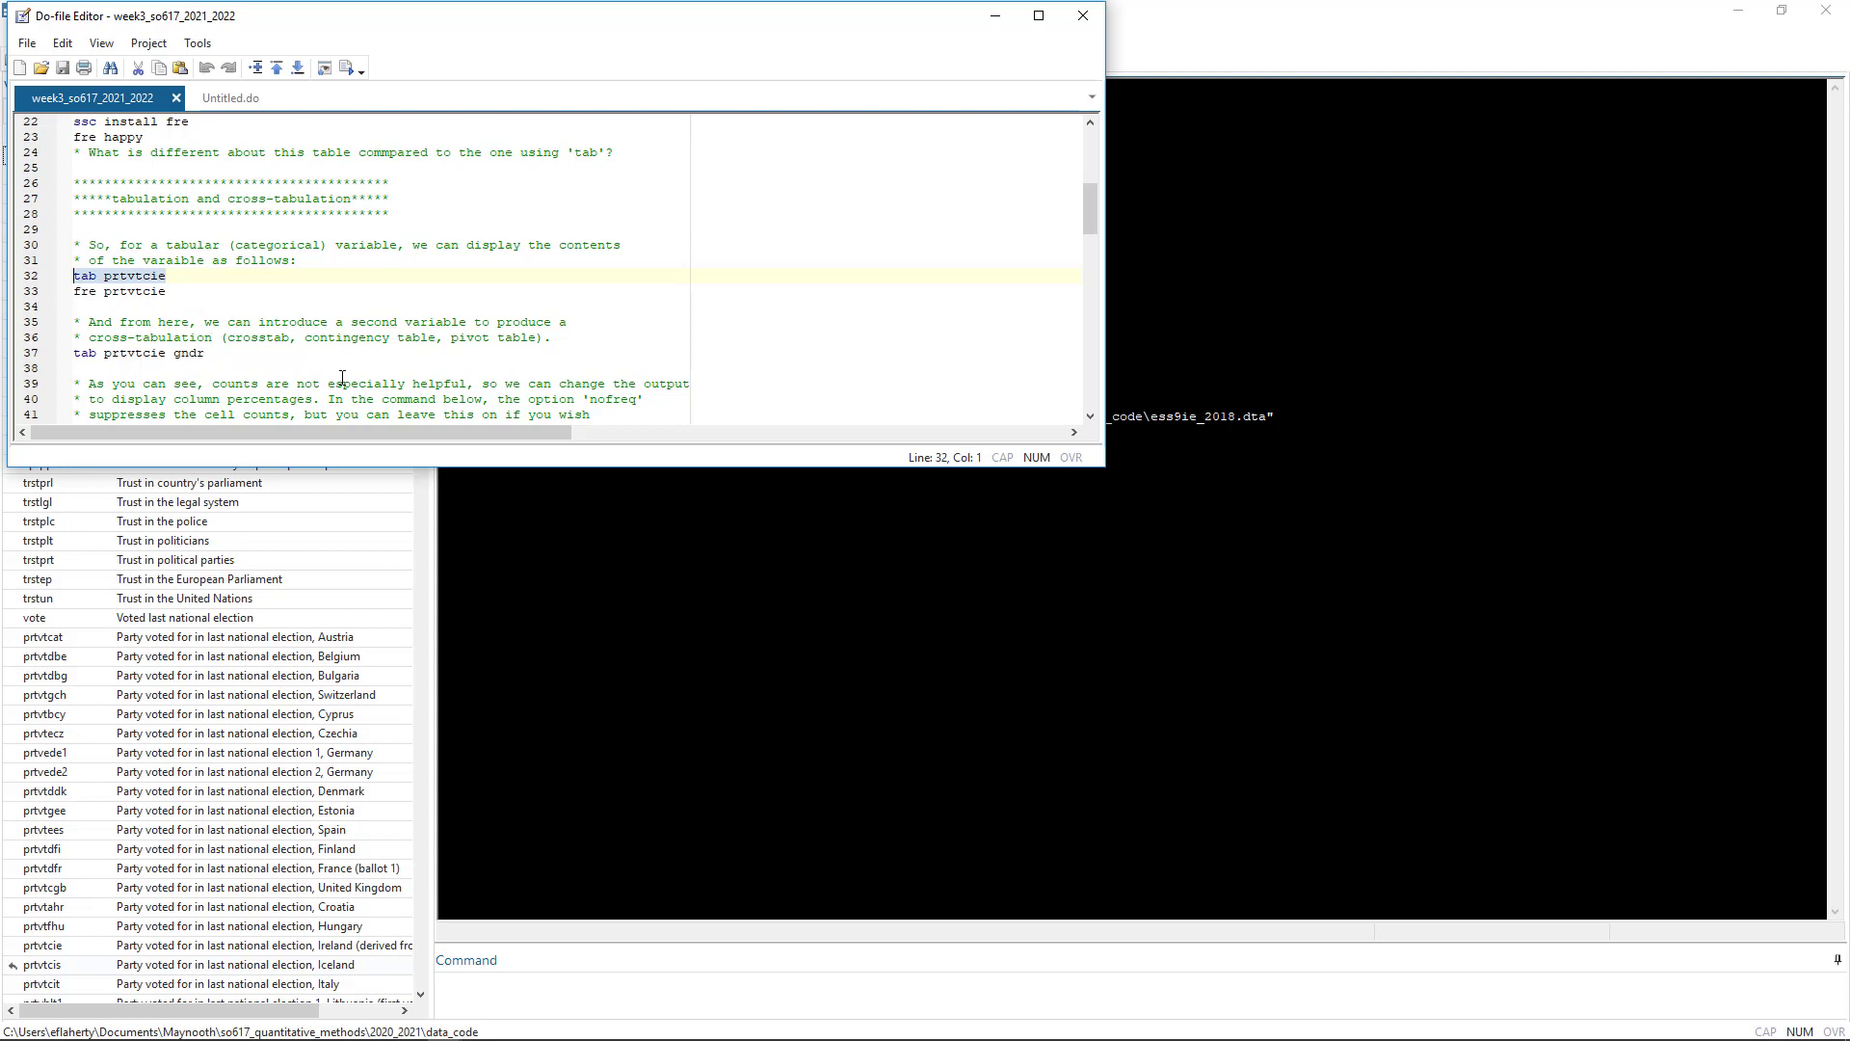
pyautogui.hotkey('ctrl', 'd')
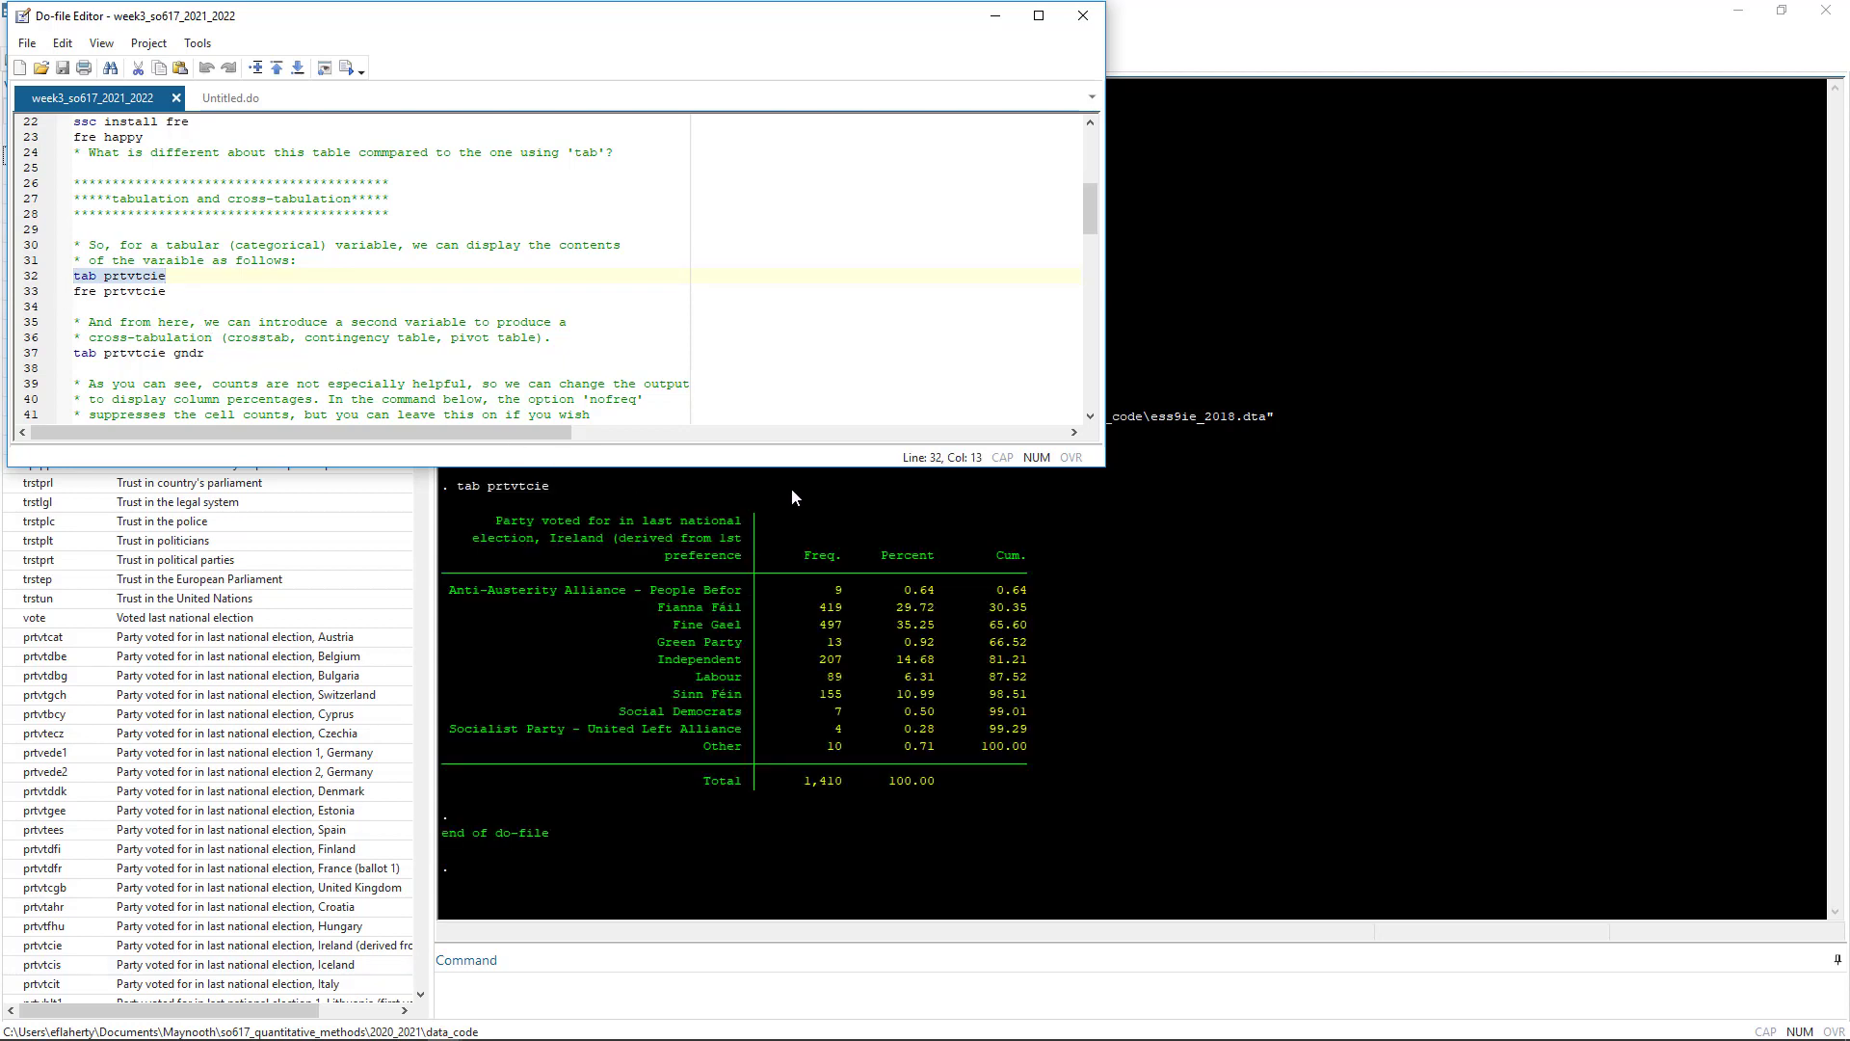
pyautogui.moveTo(793, 469); pyautogui.dragTo(792, 416)
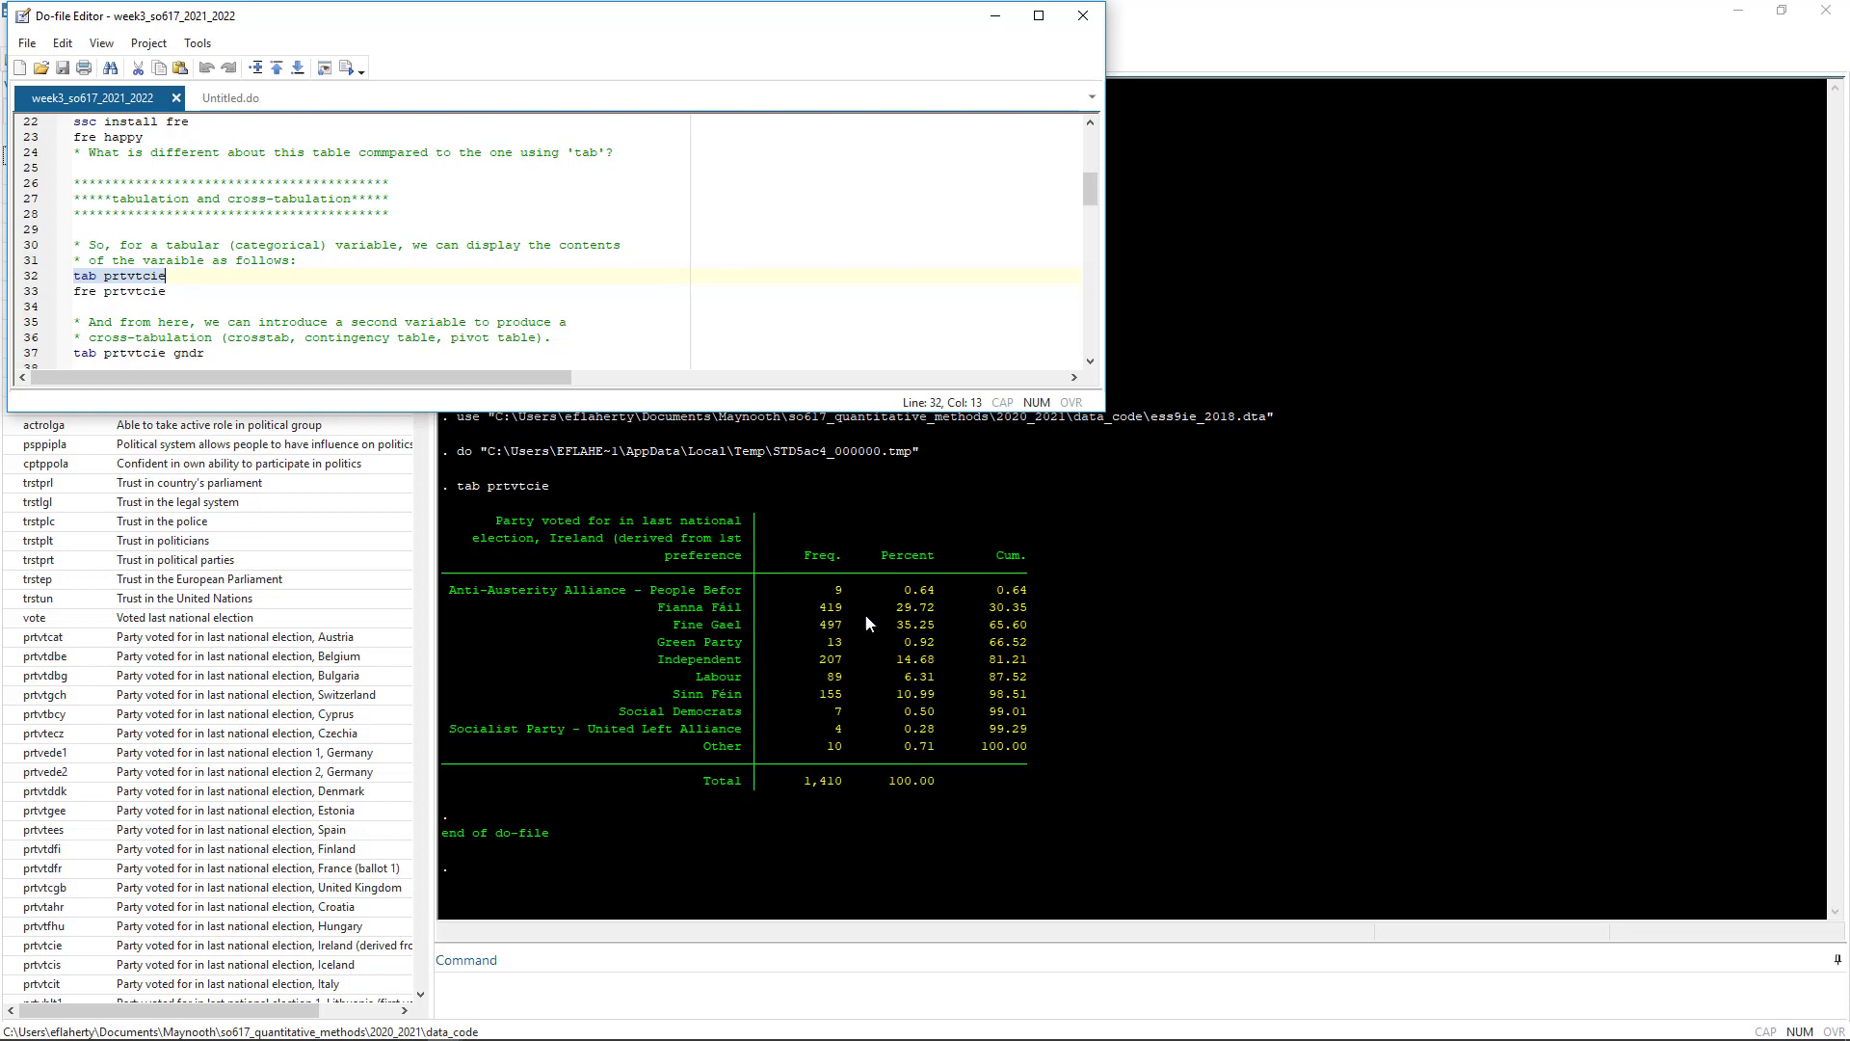
pyautogui.click(219, 279)
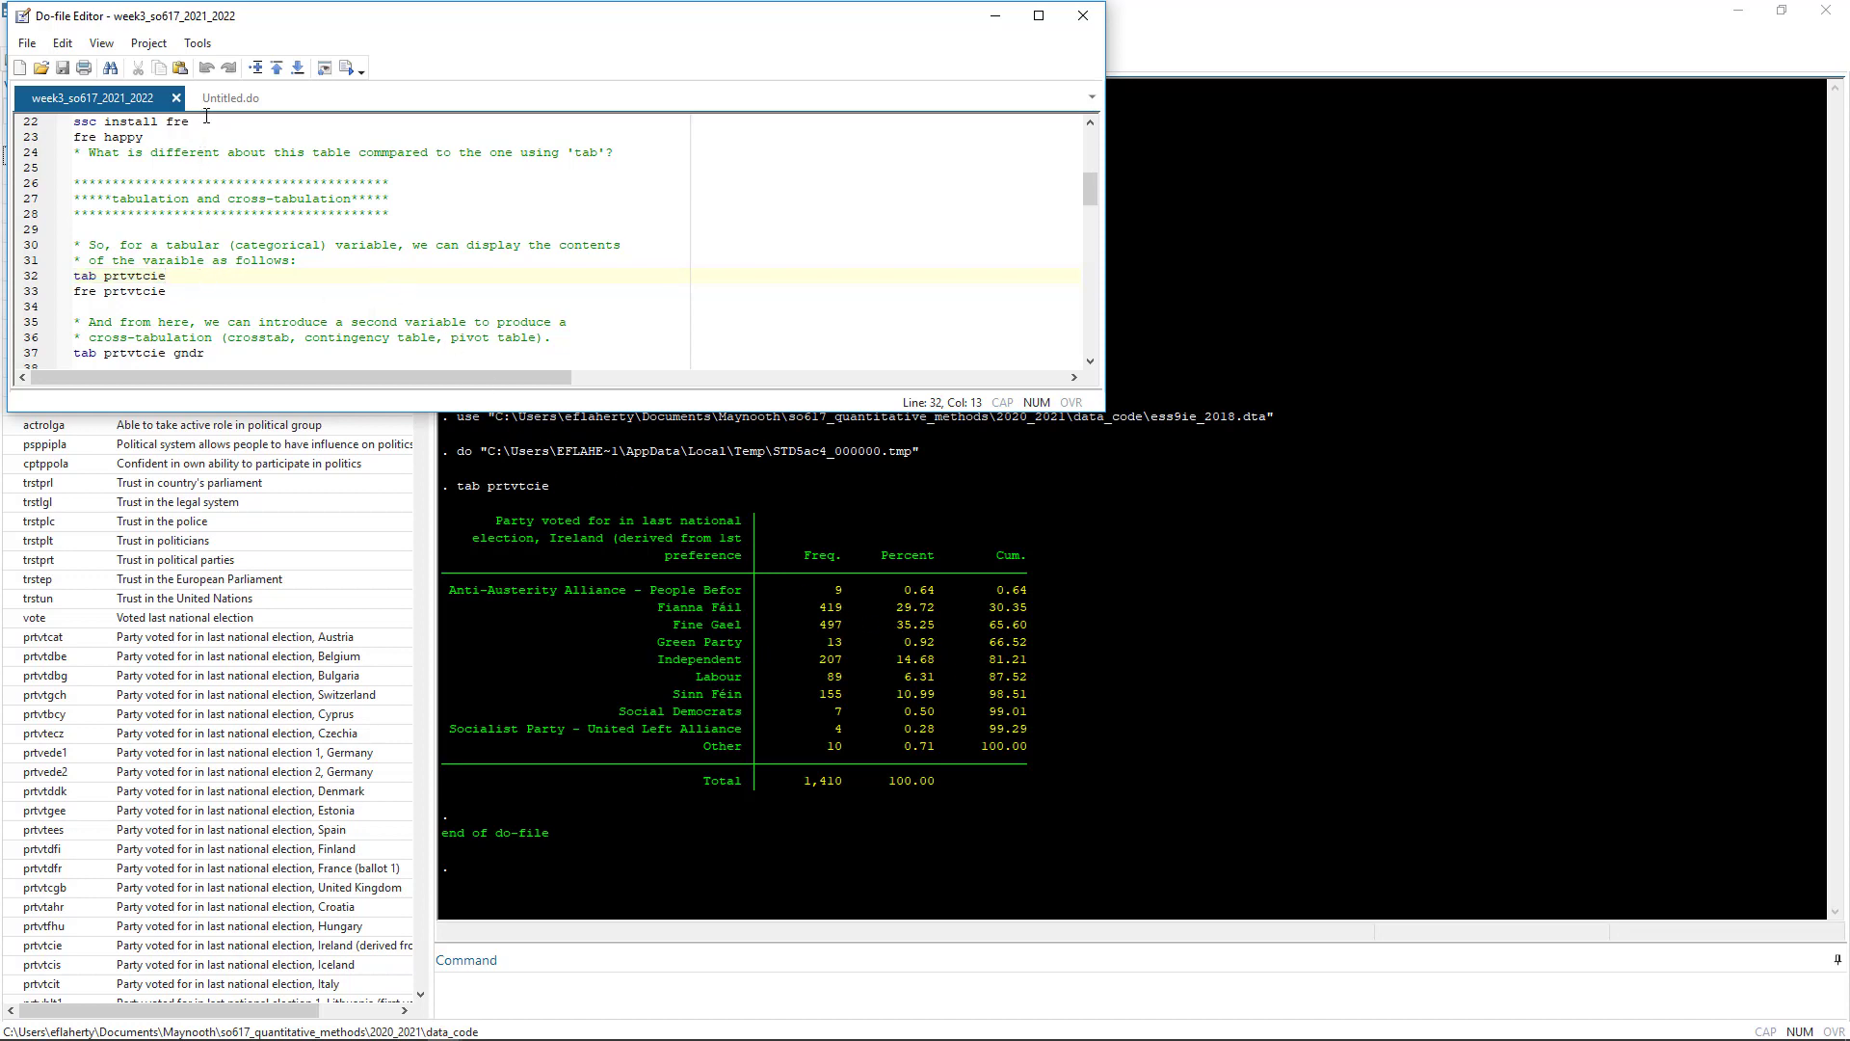
# - Run only the do-file line "fre prtvtcie" to produce the detailed frequency table
pyautogui.moveTo(201, 123); pyautogui.dragTo(67, 121)
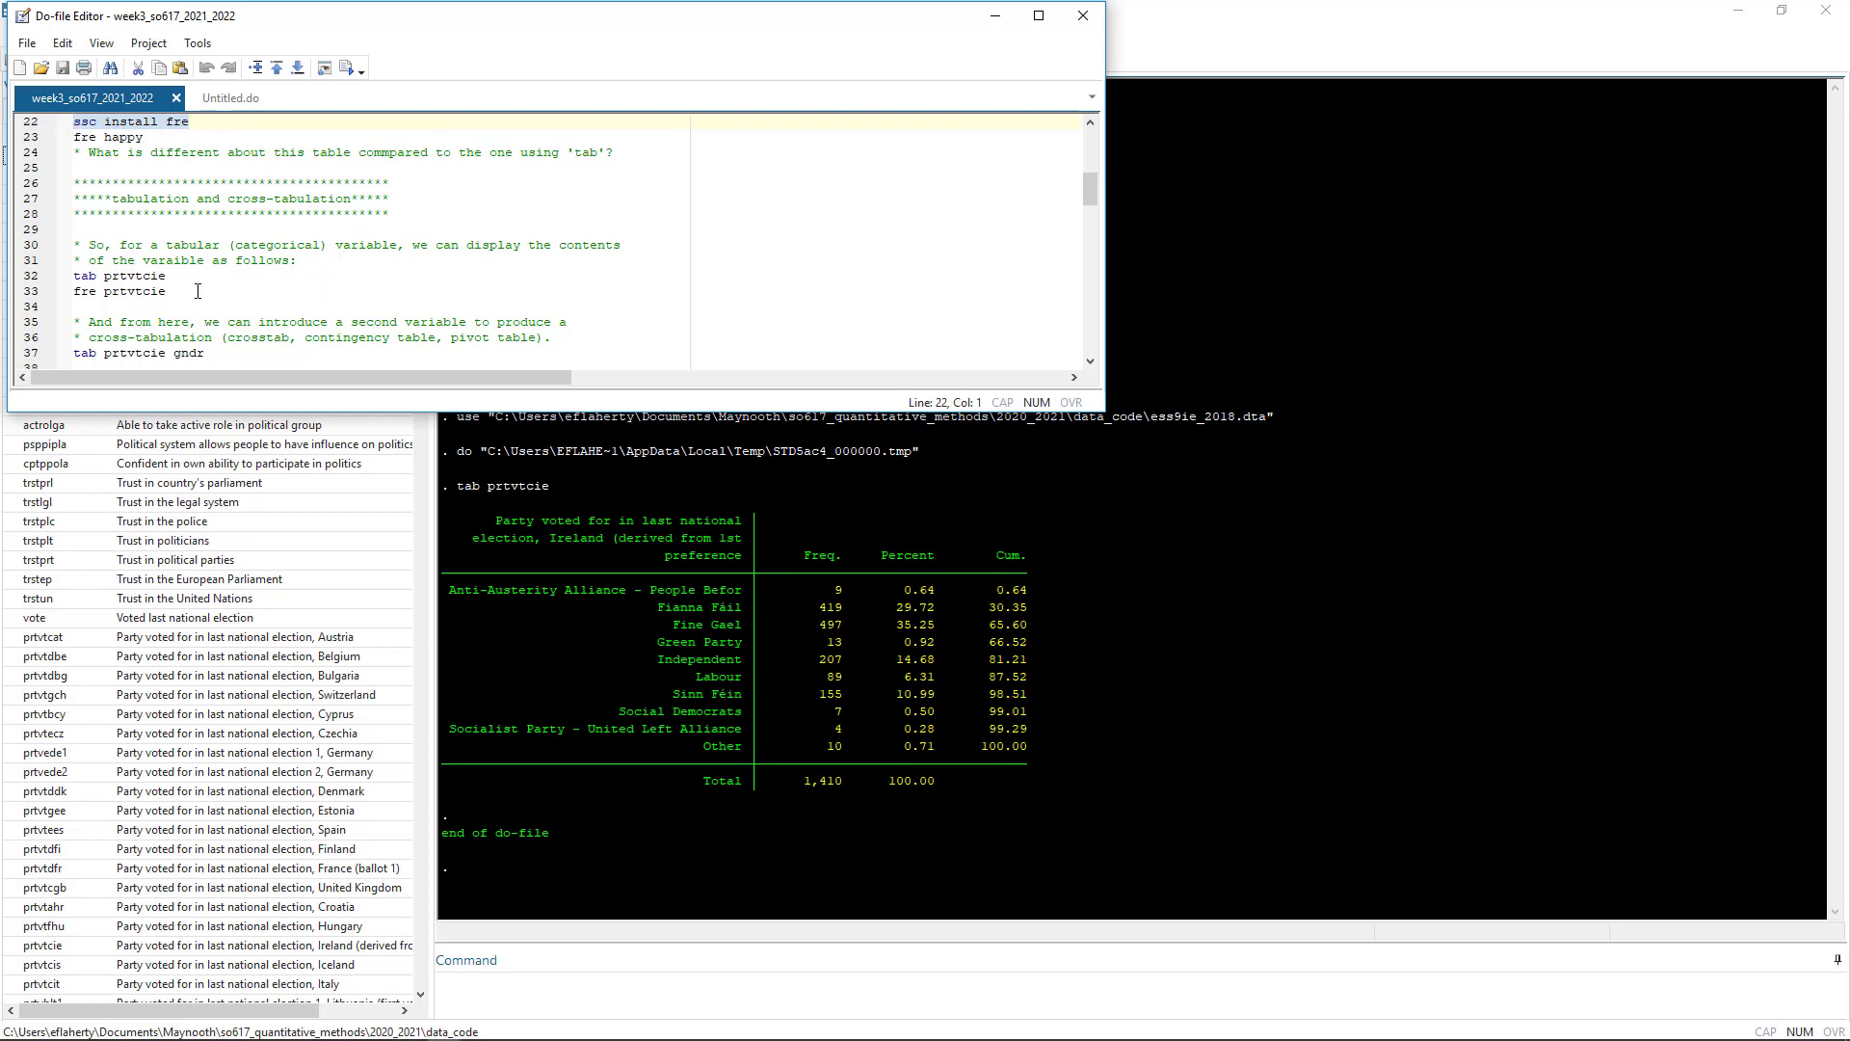
pyautogui.moveTo(198, 291); pyautogui.dragTo(74, 292)
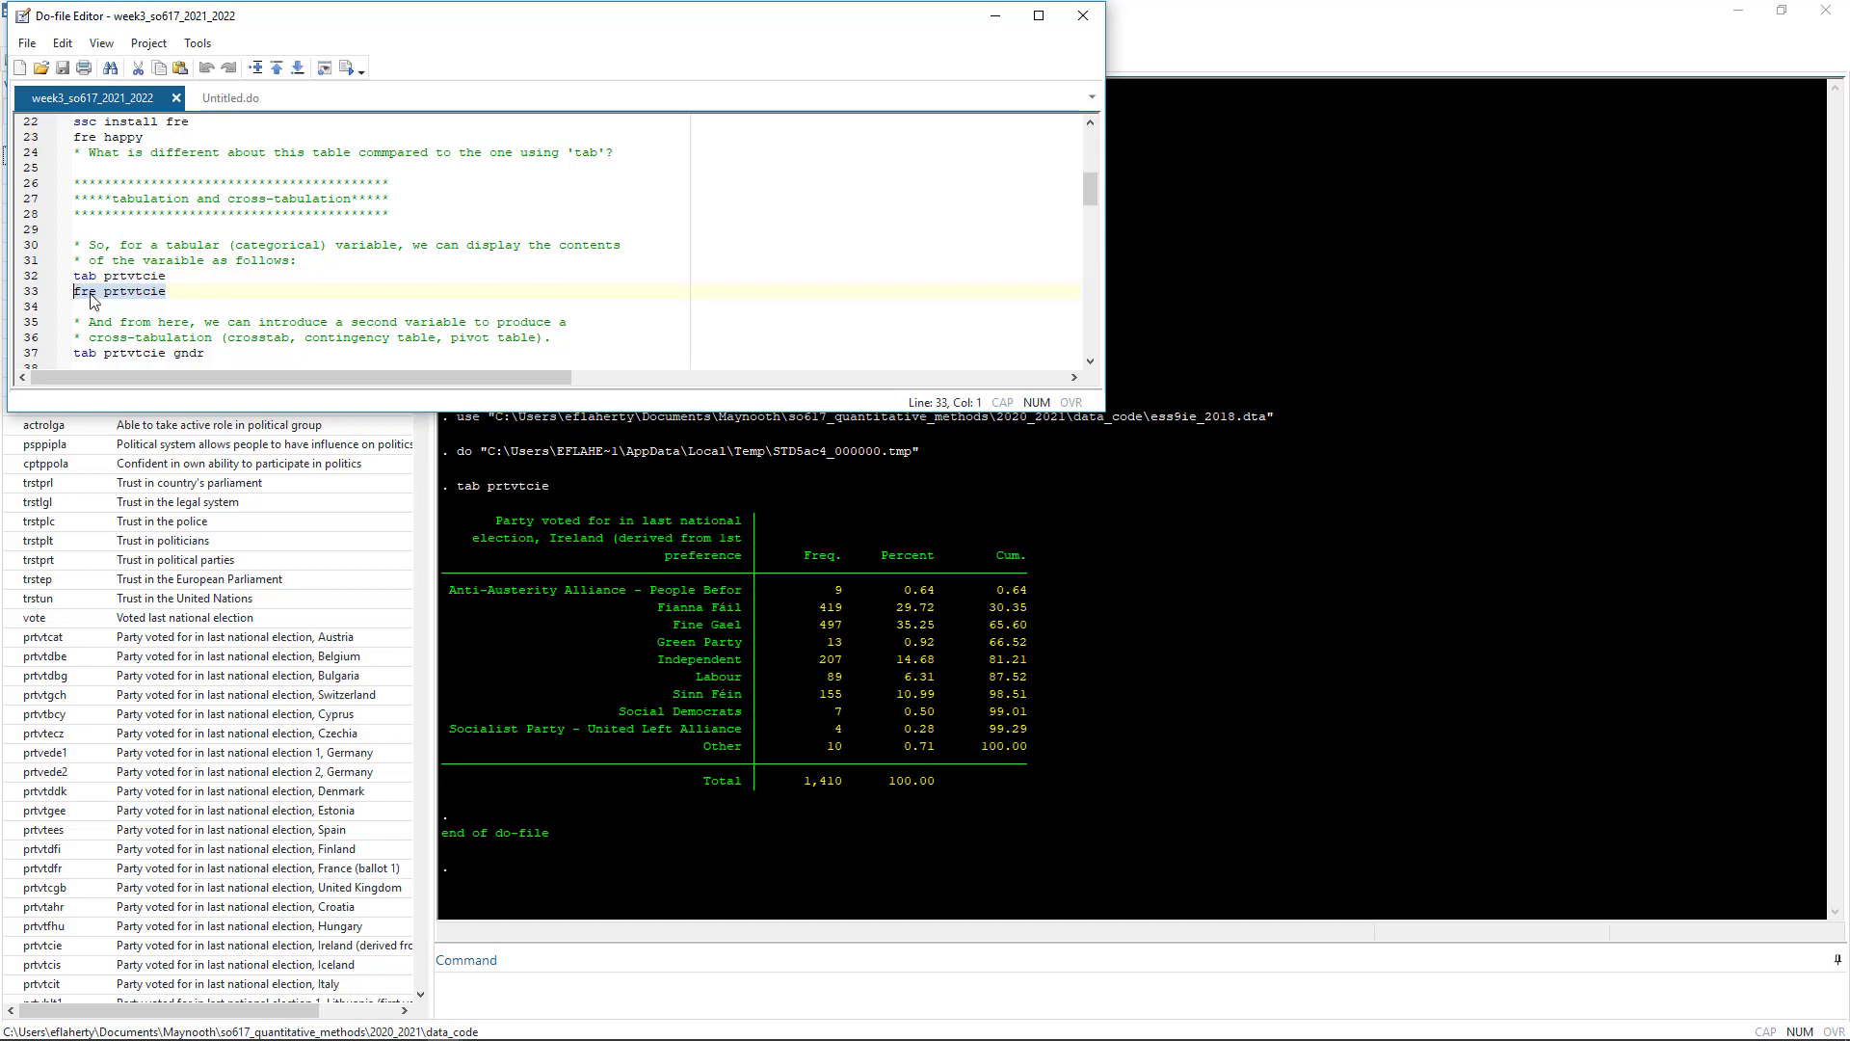
pyautogui.hotkey('ctrl', 'd')
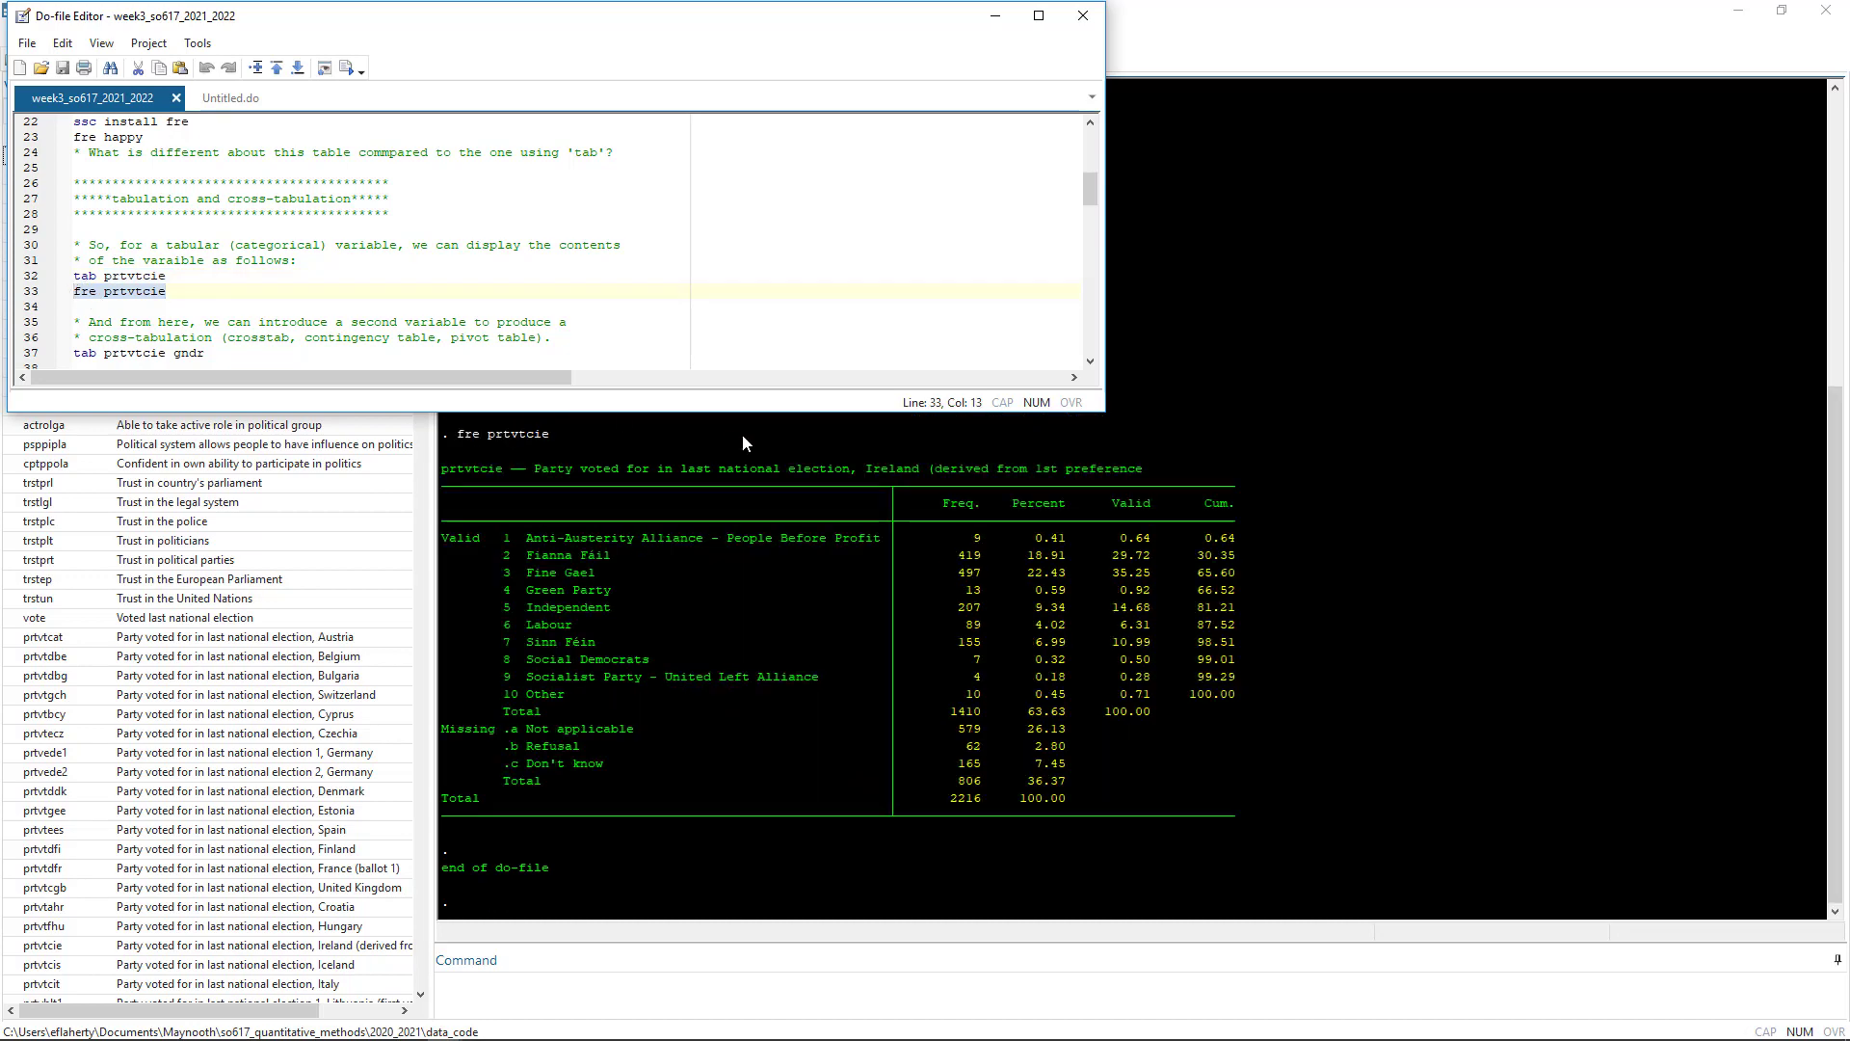
# - Compare the tab and fre tables of prtvtcie in the results, including category labels, percentages and missing values
pyautogui.click(1345, 546)
pyautogui.scroll(2, 1346, 545)
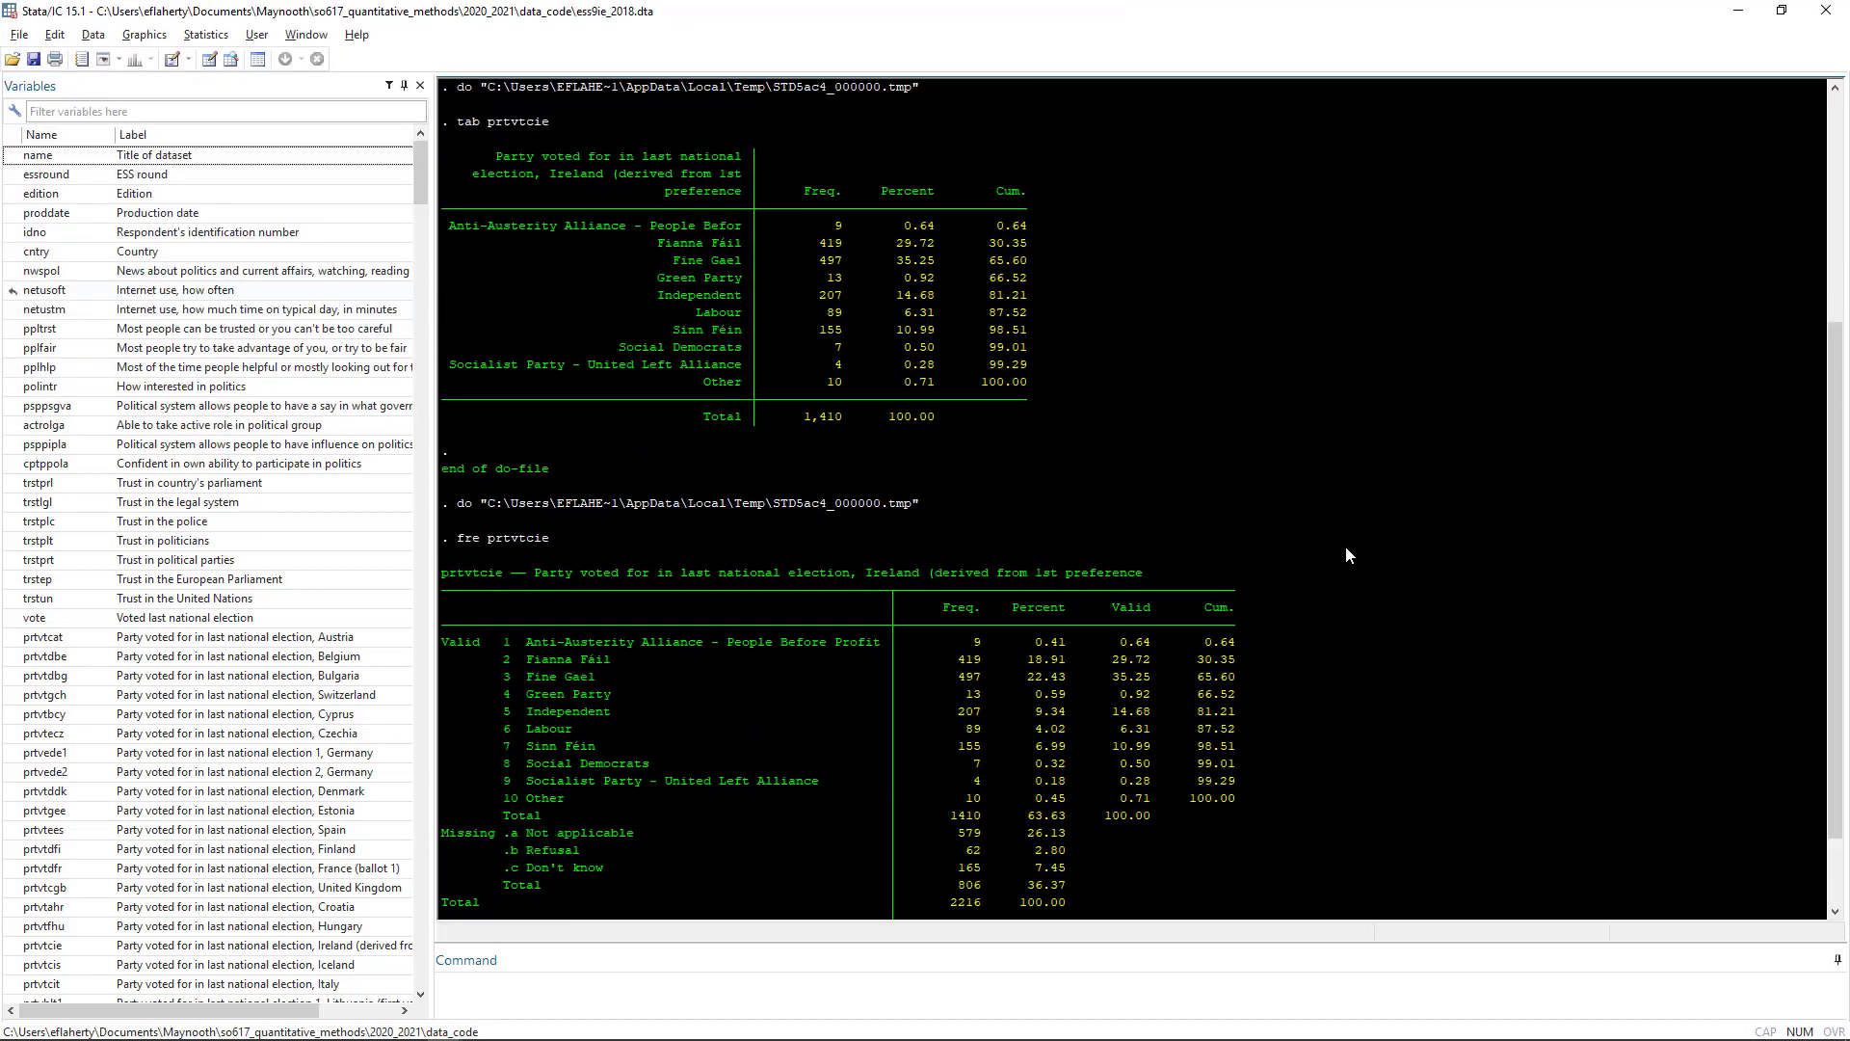
pyautogui.scroll(-2, 1073, 431)
pyautogui.scroll(1, 1089, 551)
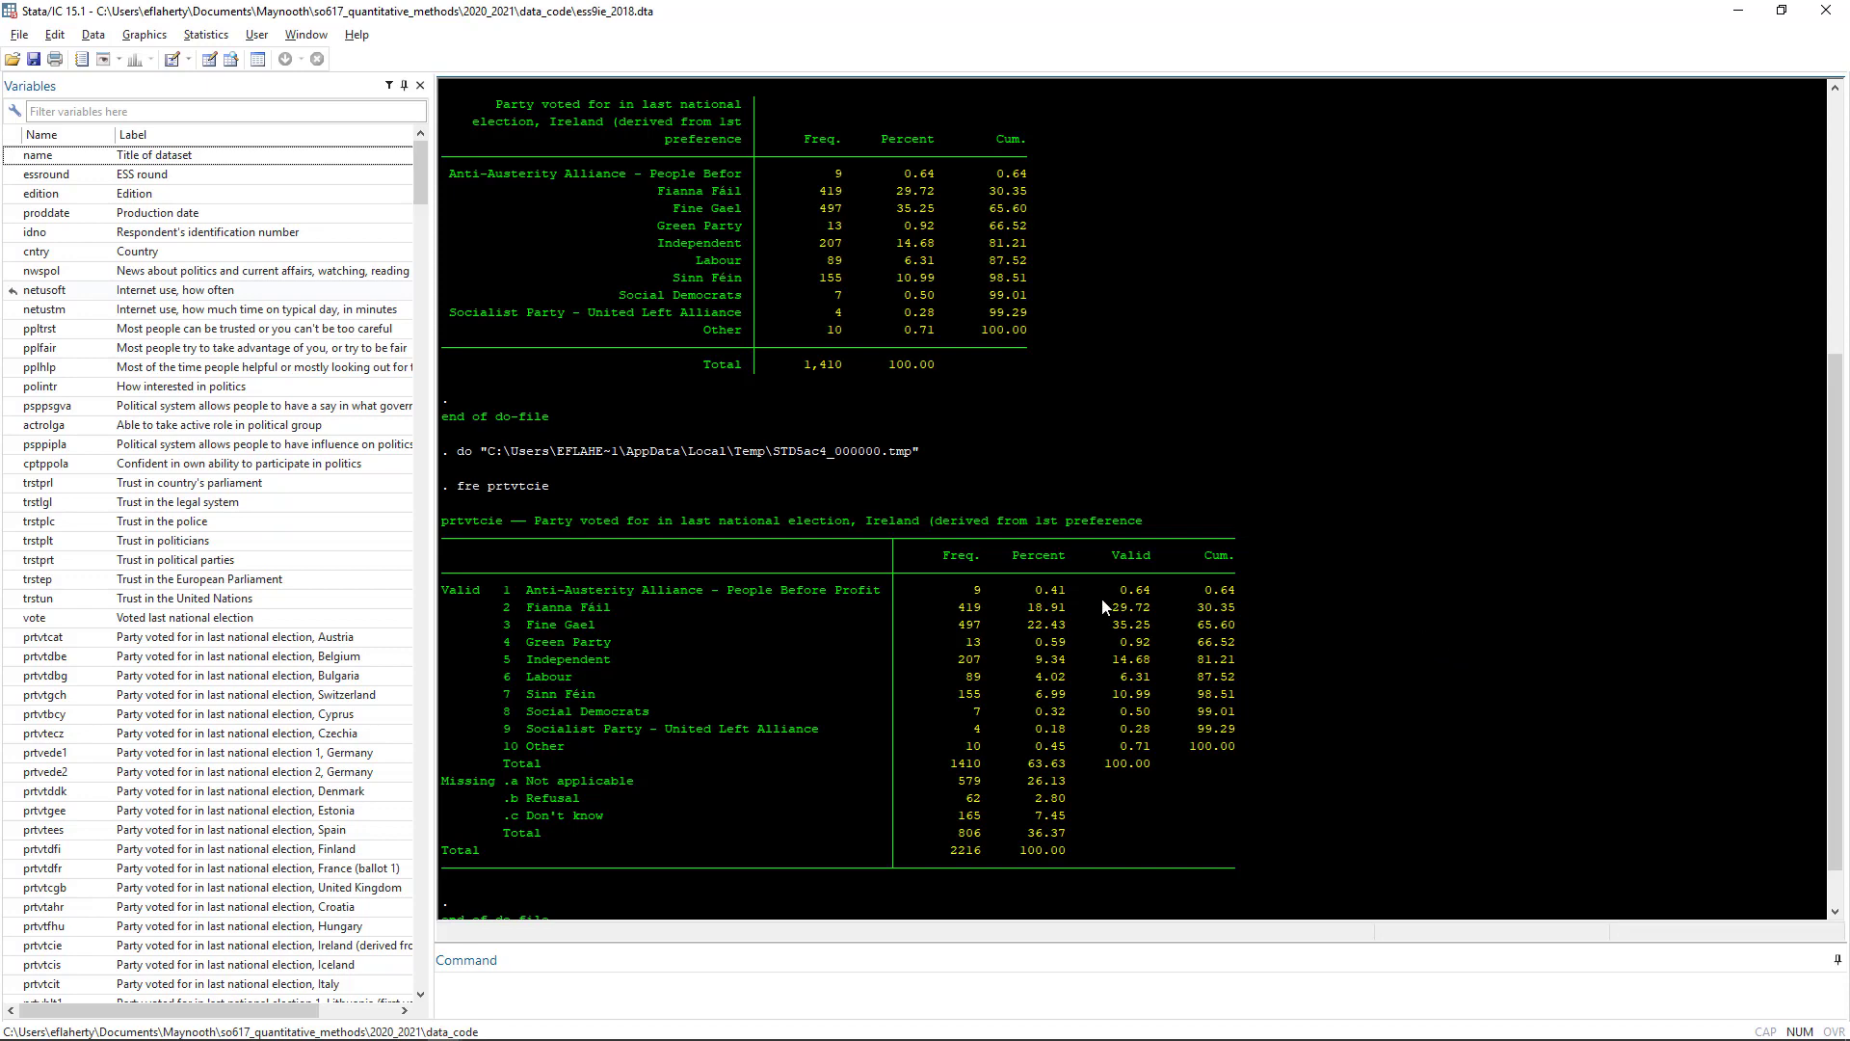
pyautogui.scroll(1, 1073, 590)
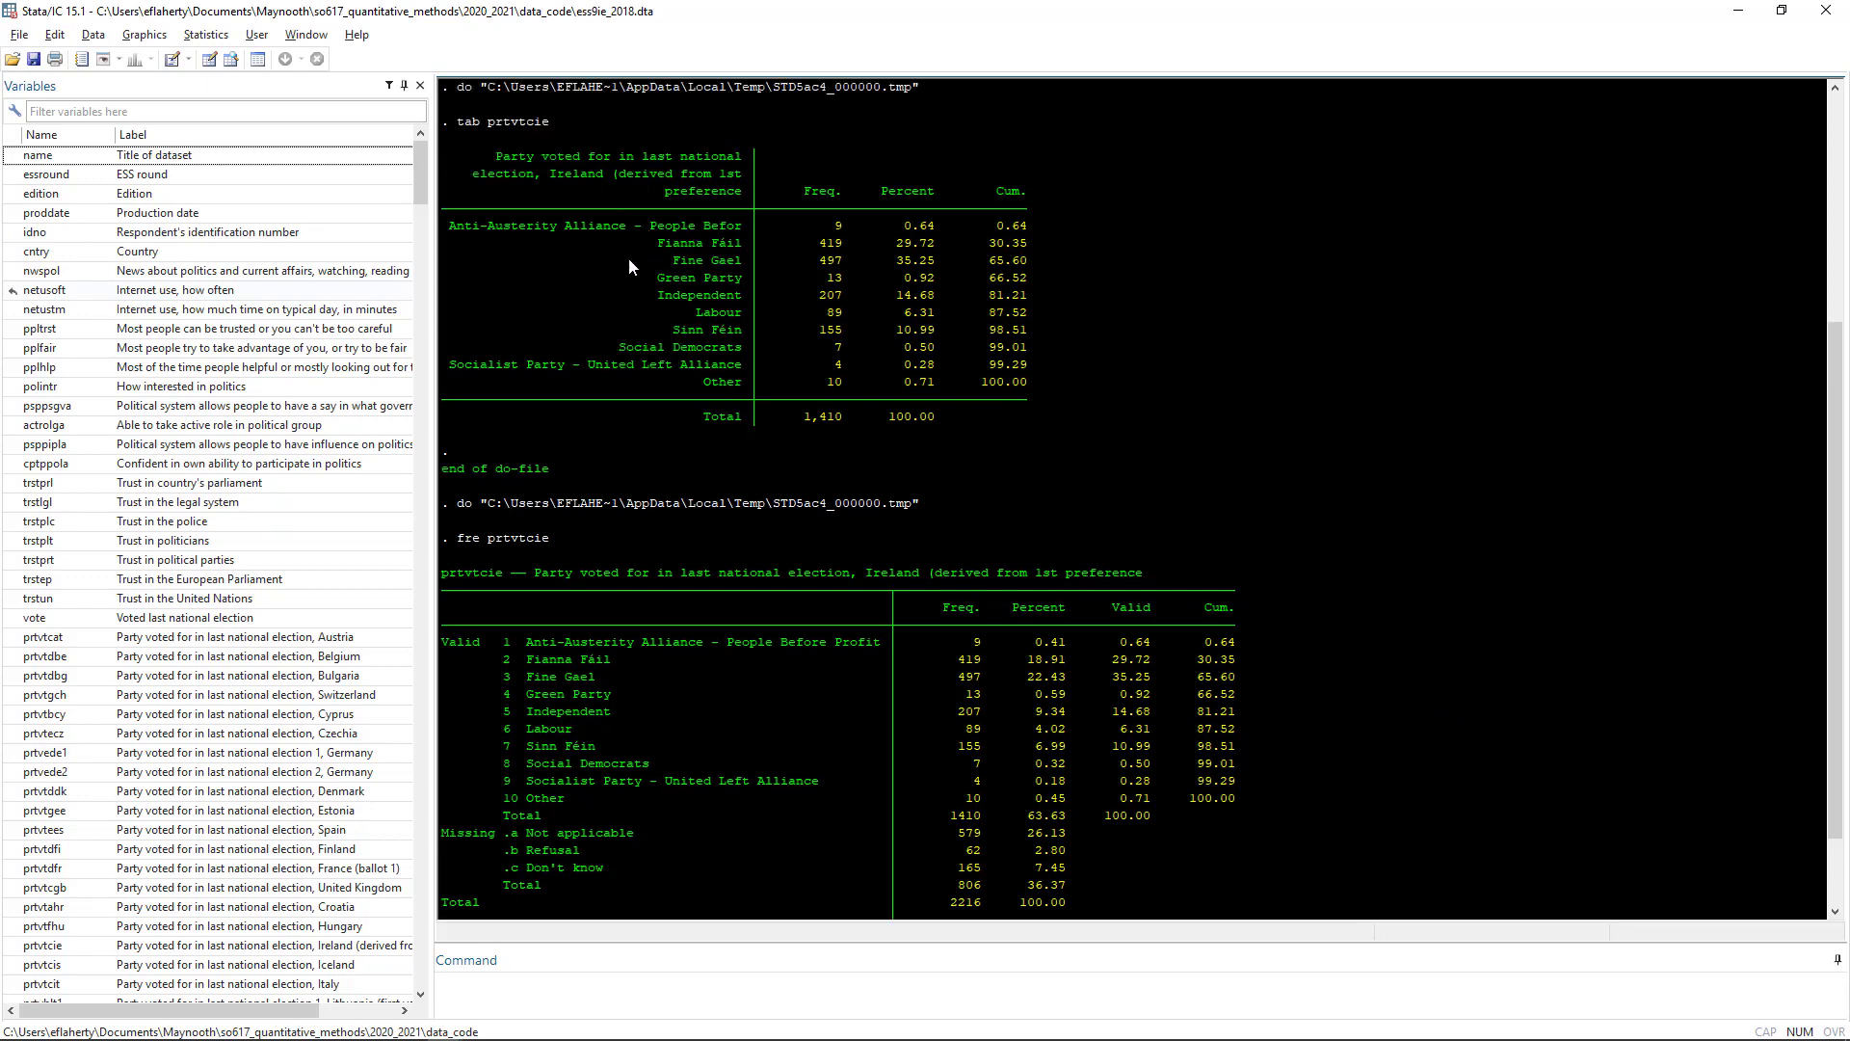
pyautogui.scroll(-1, 1060, 597)
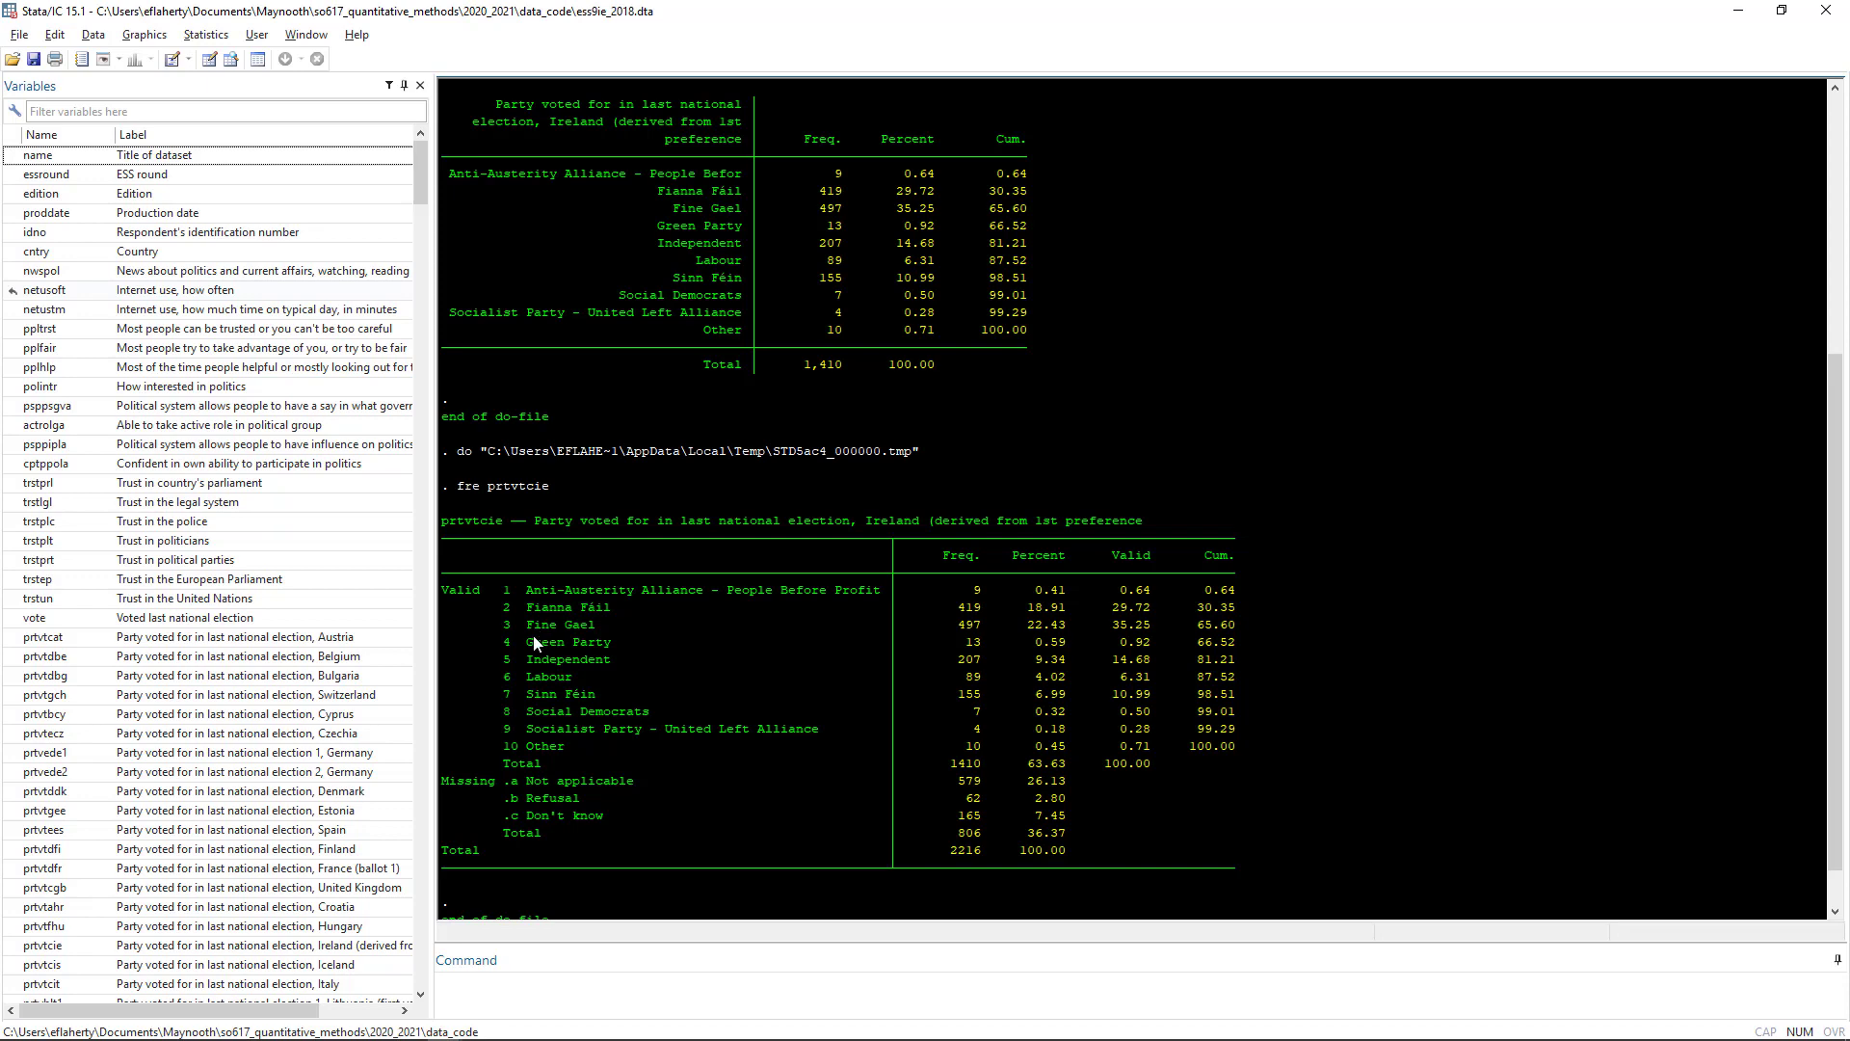
pyautogui.scroll(2, 582, 628)
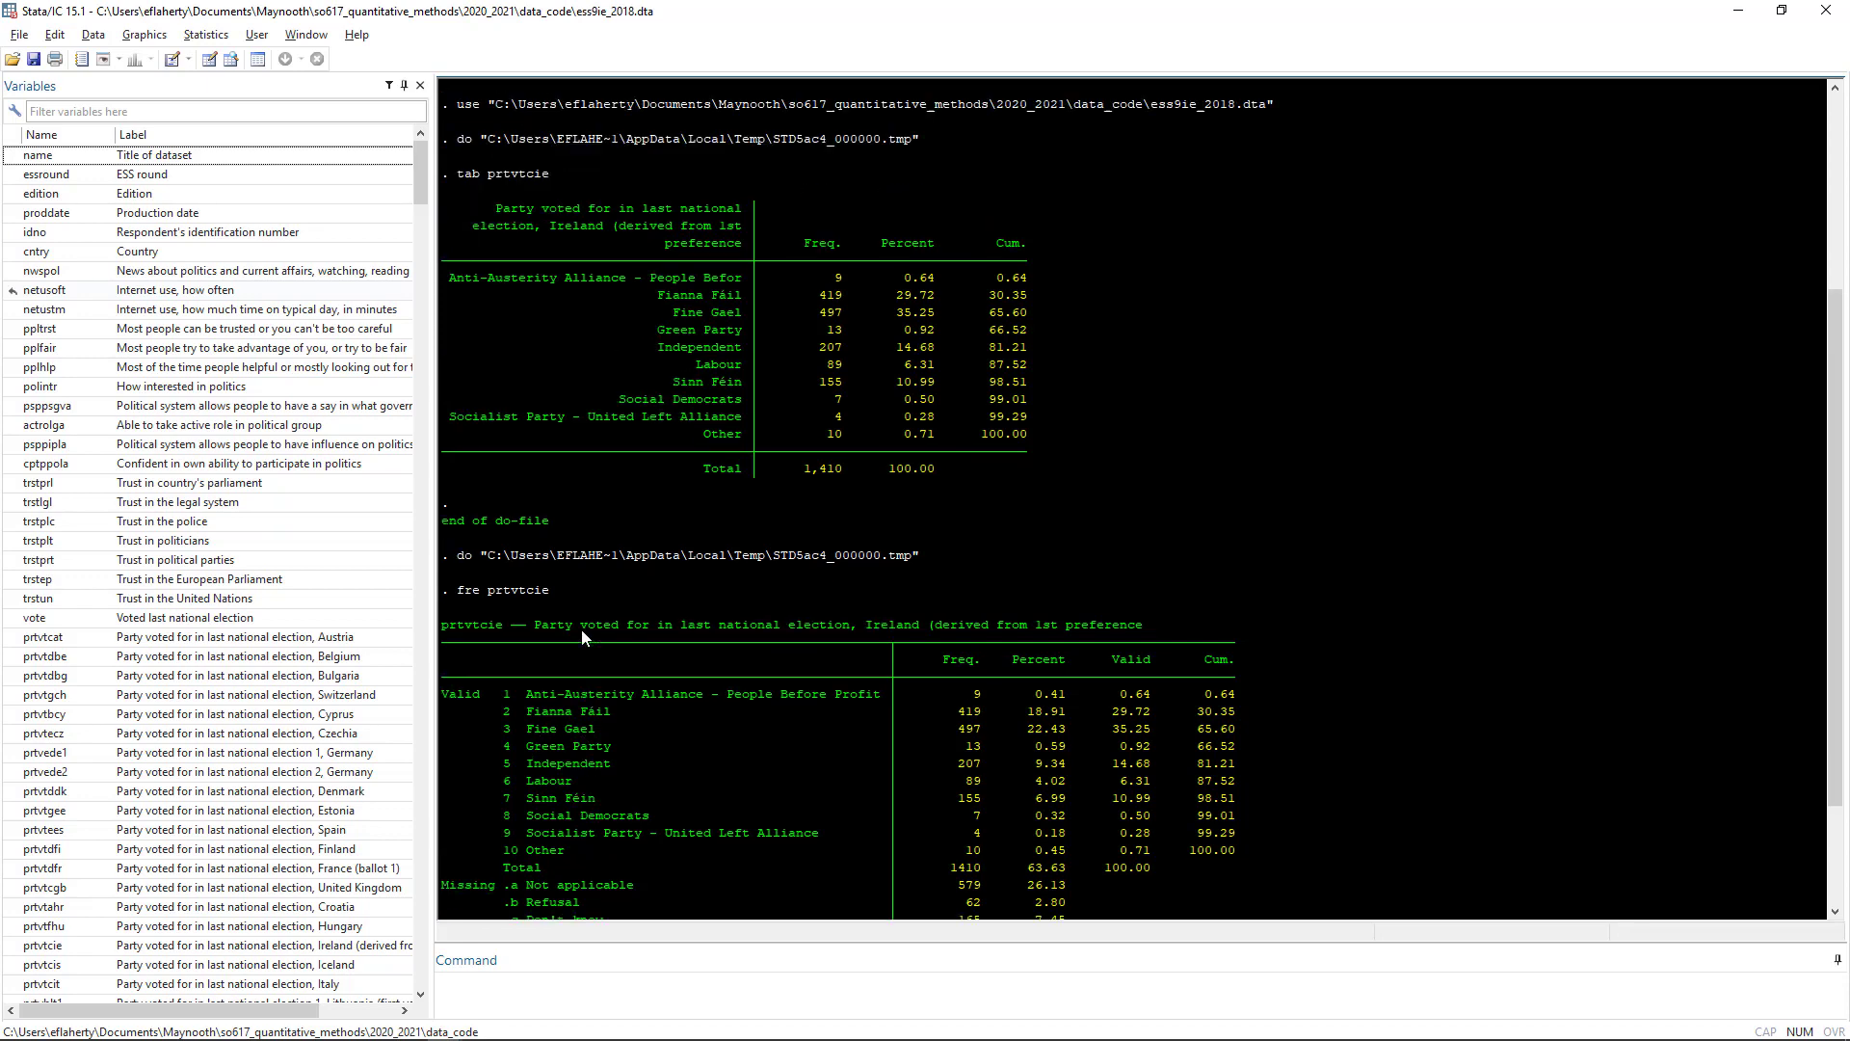
pyautogui.scroll(-2, 581, 629)
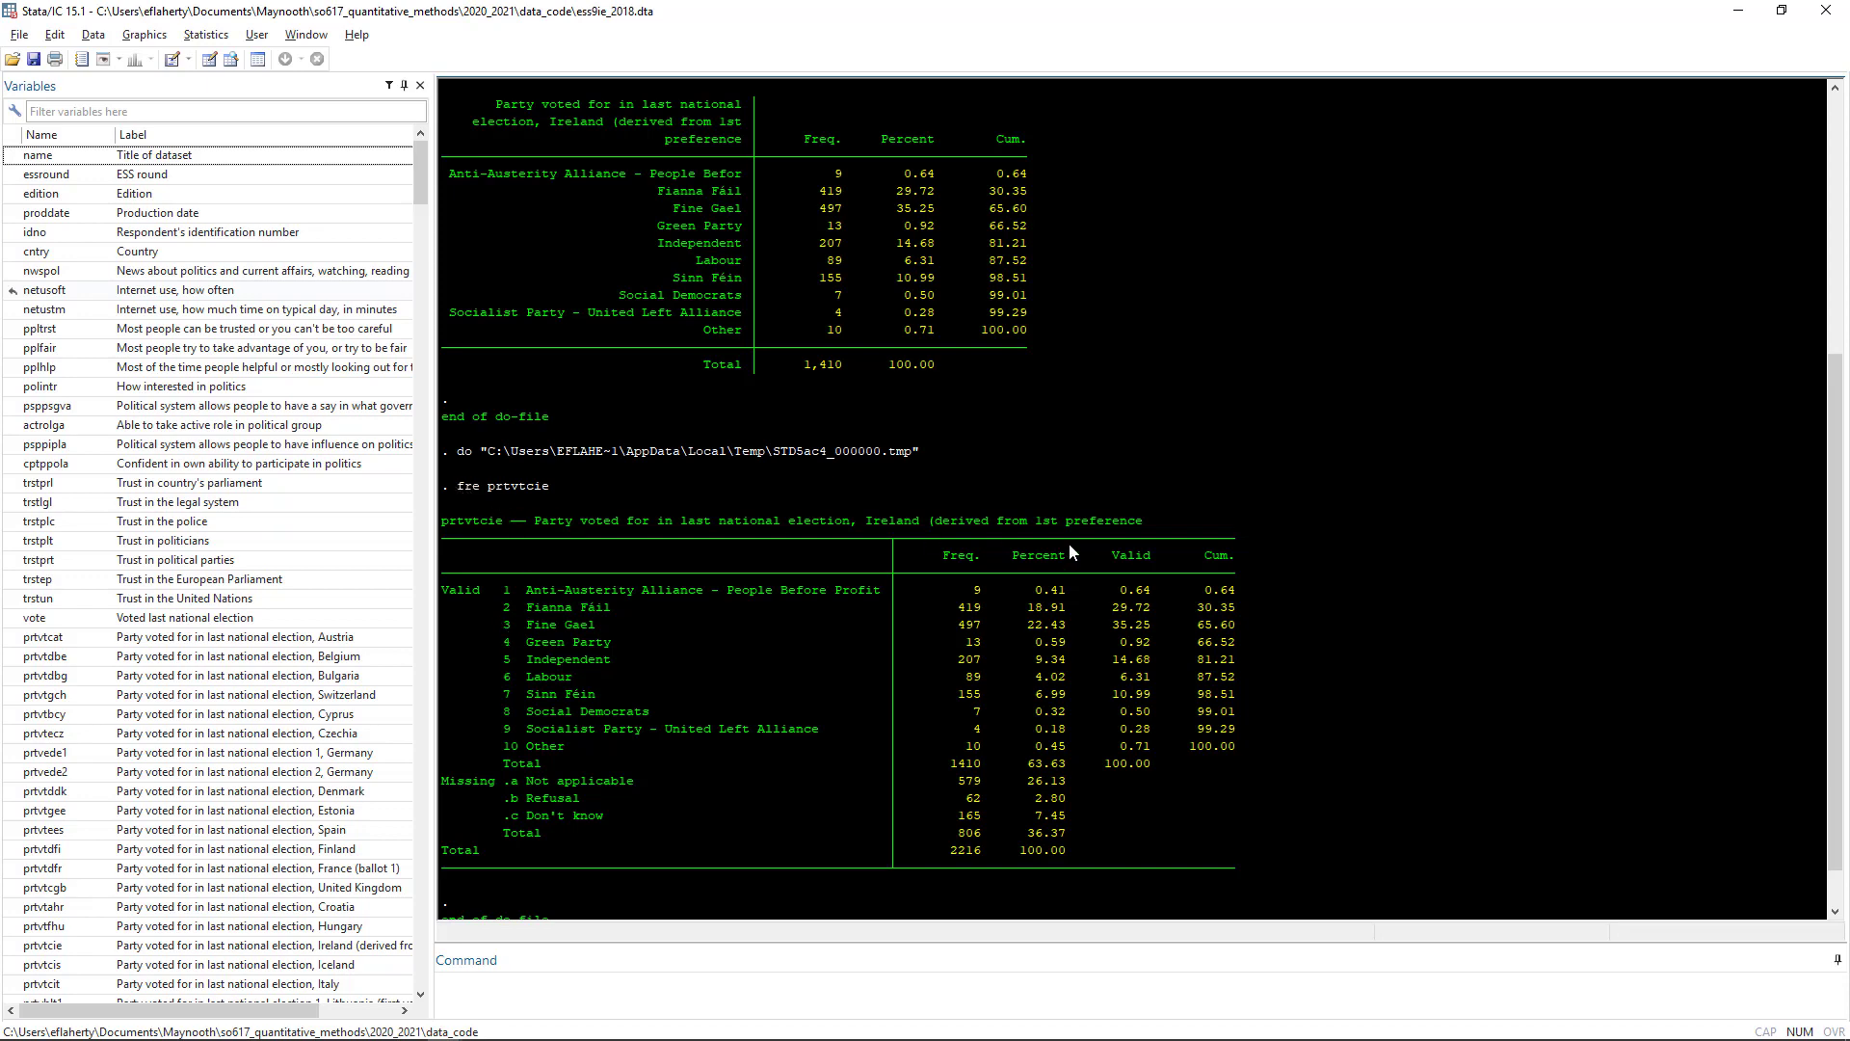
# - Run the do-file line "tab prtvtcie gndr" to cross-tabulate party vote by gender, and bring the results to the front
pyautogui.hotkey('alt', 'Tab')
pyautogui.scroll(-1, 240, 310)
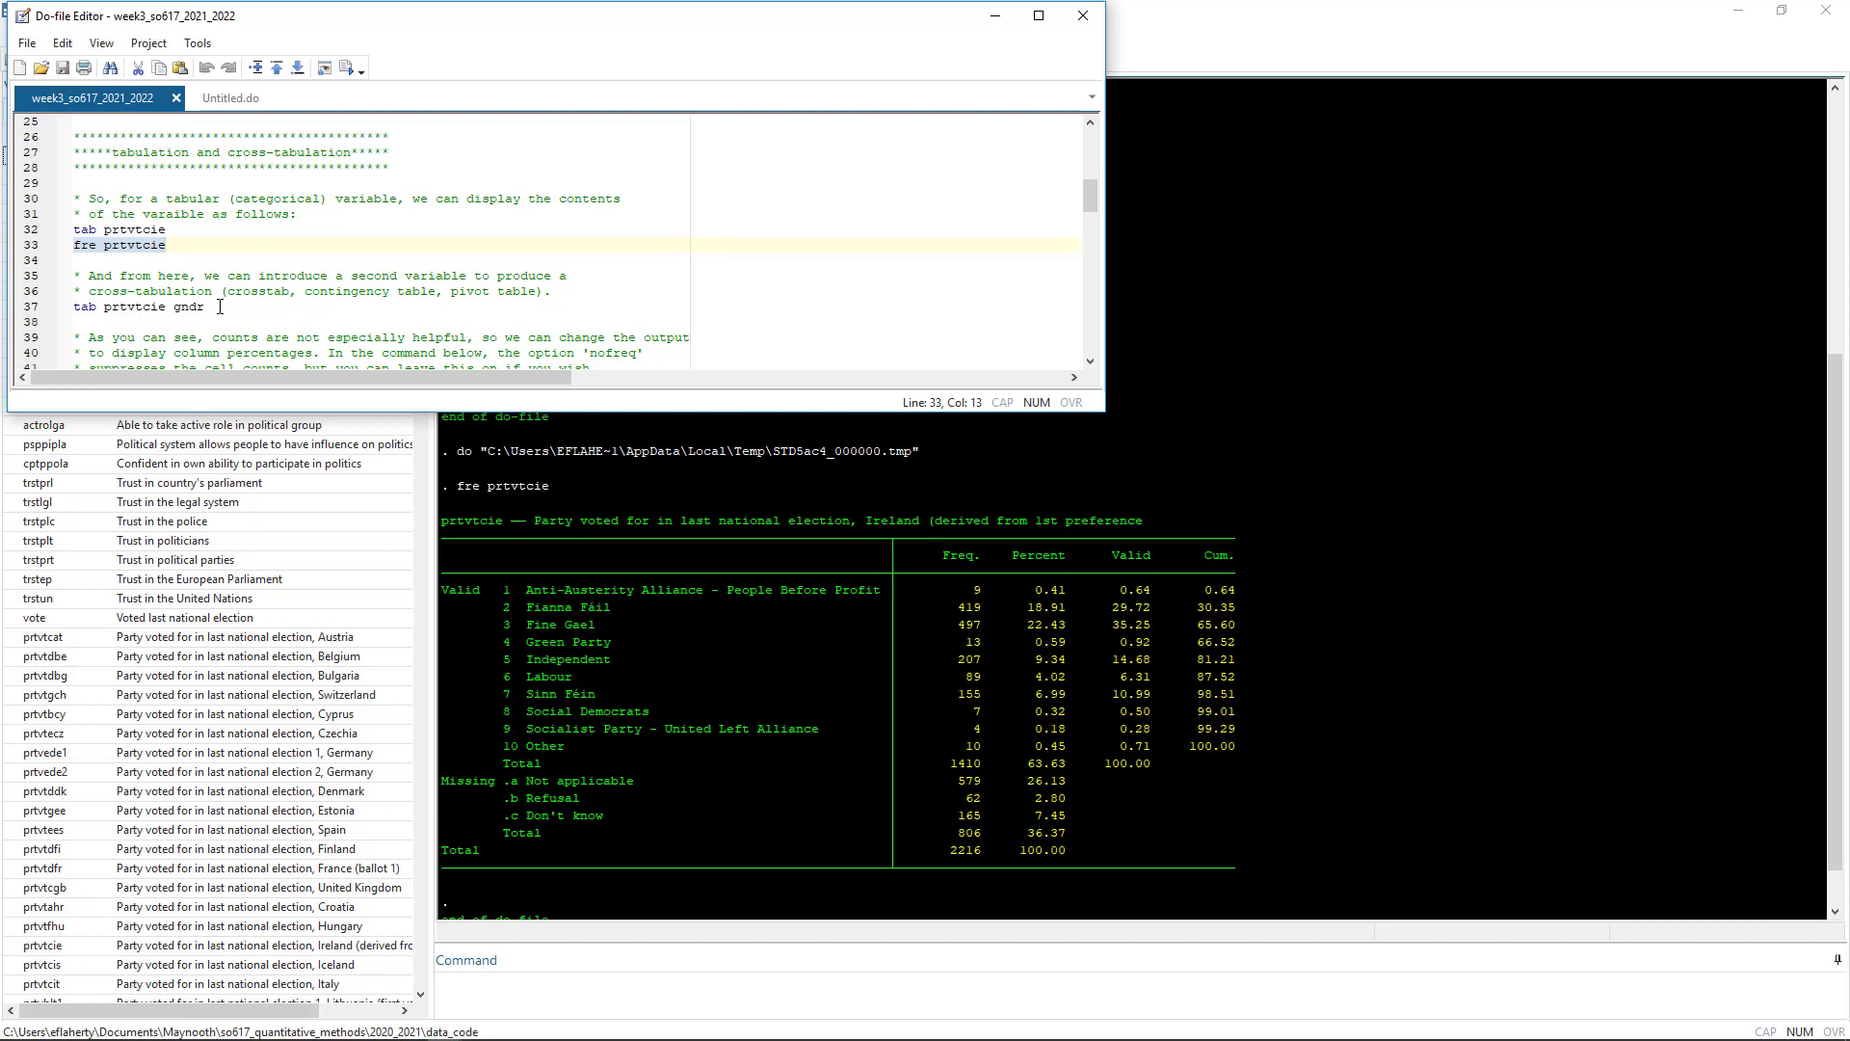
pyautogui.moveTo(220, 307); pyautogui.dragTo(64, 306)
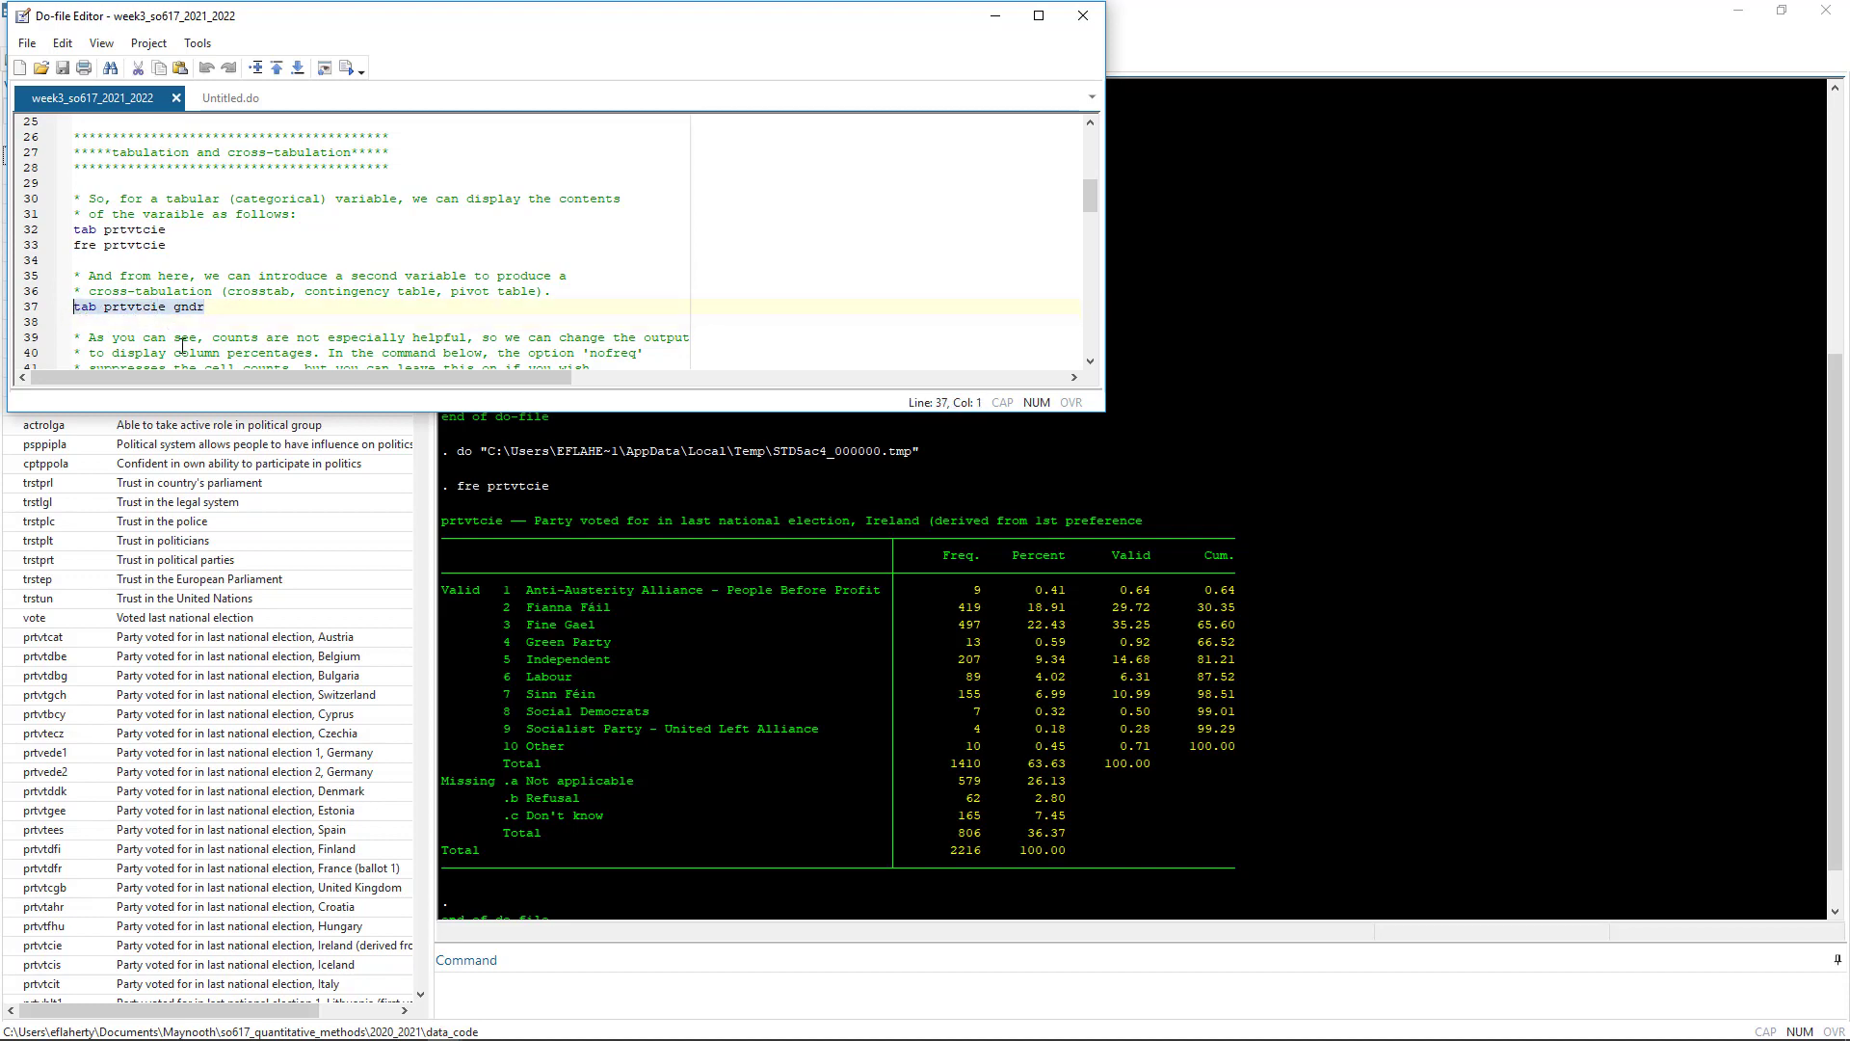
pyautogui.hotkey('ctrl', 'd')
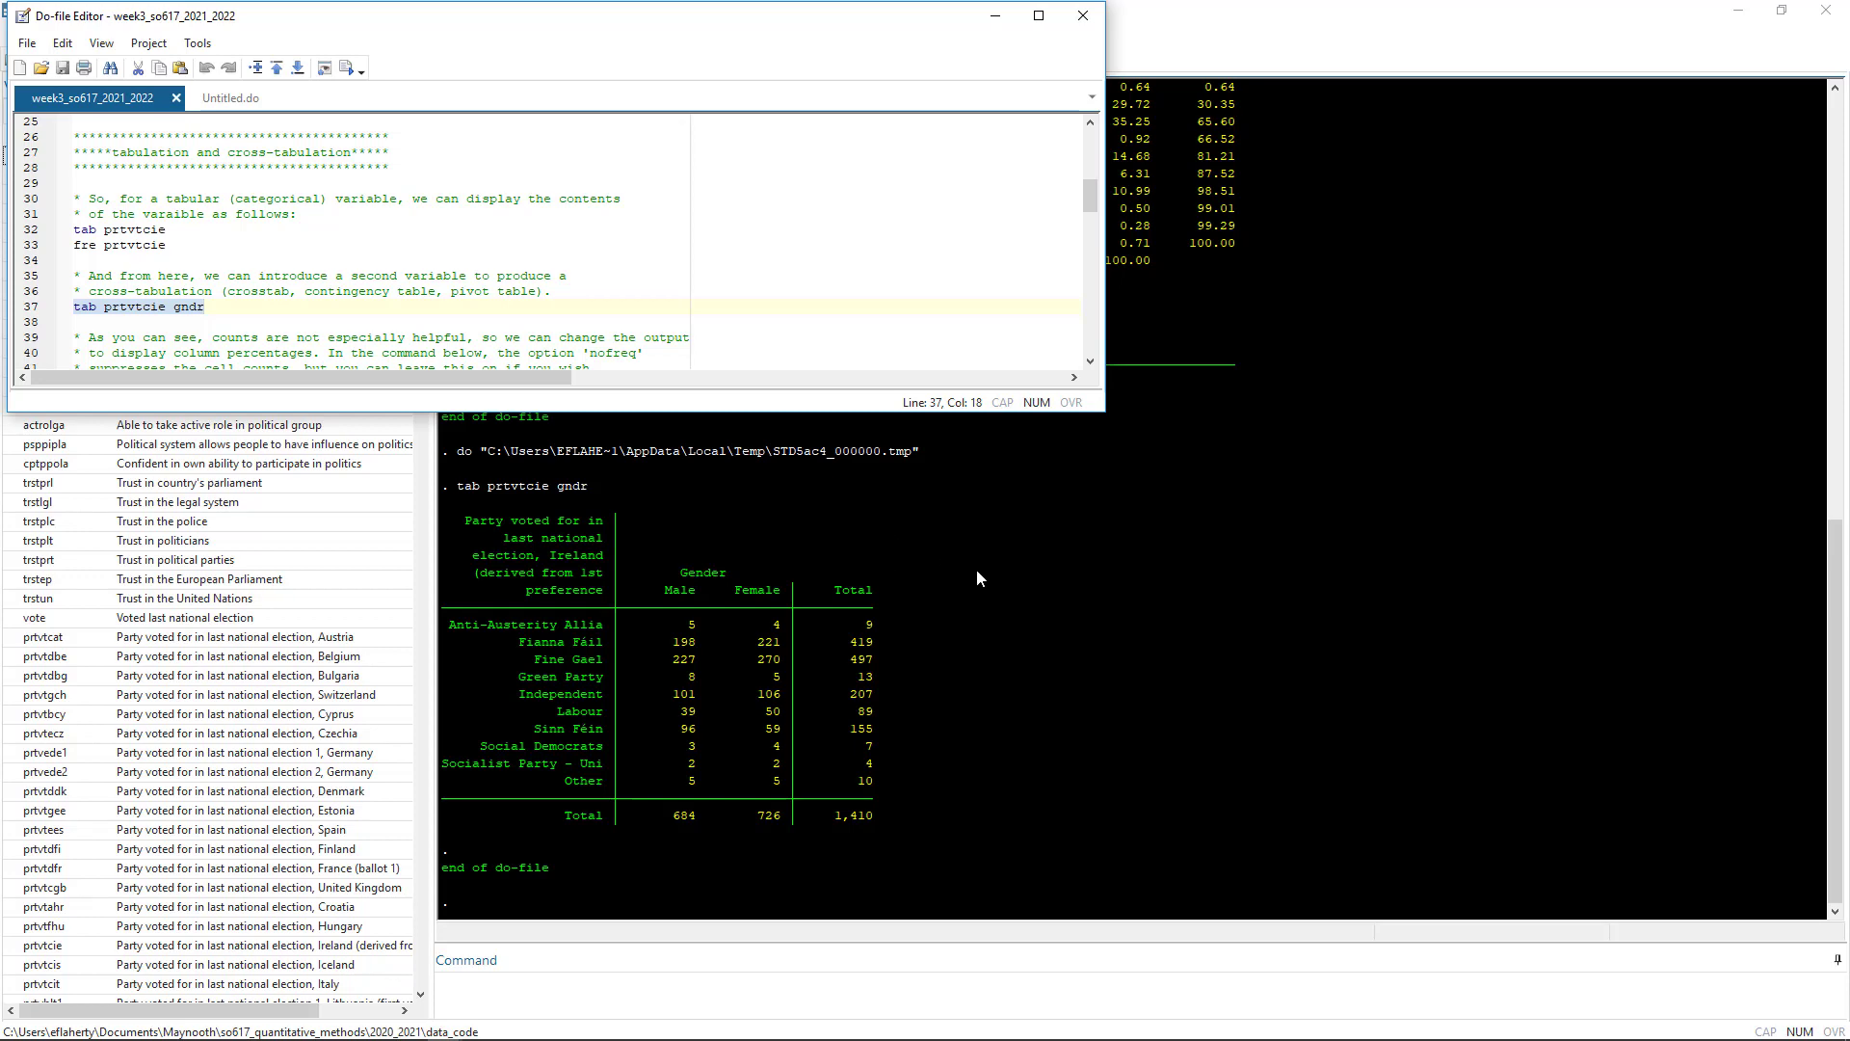
pyautogui.click(977, 576)
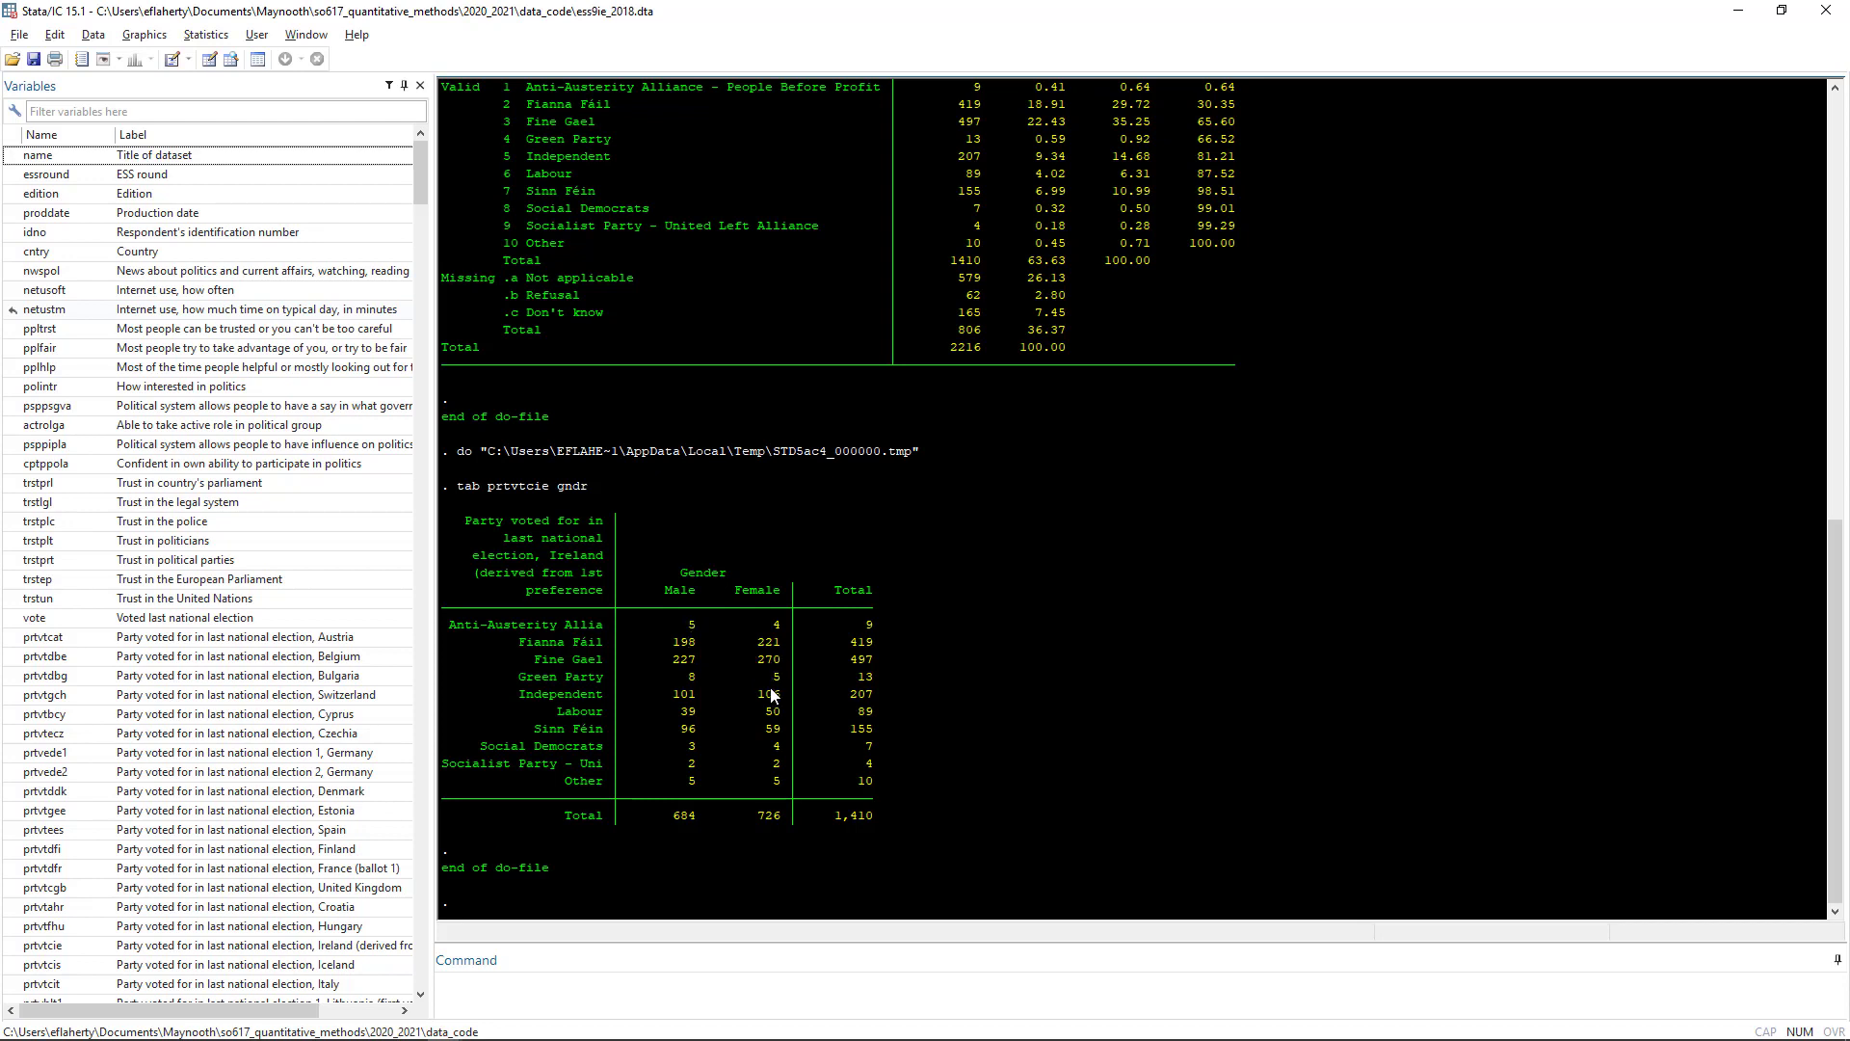
# - Run the do-file line "tab prtvtcie gndr, col" to add column percentages to the cross-tabulation
pyautogui.hotkey('alt', 'Tab')
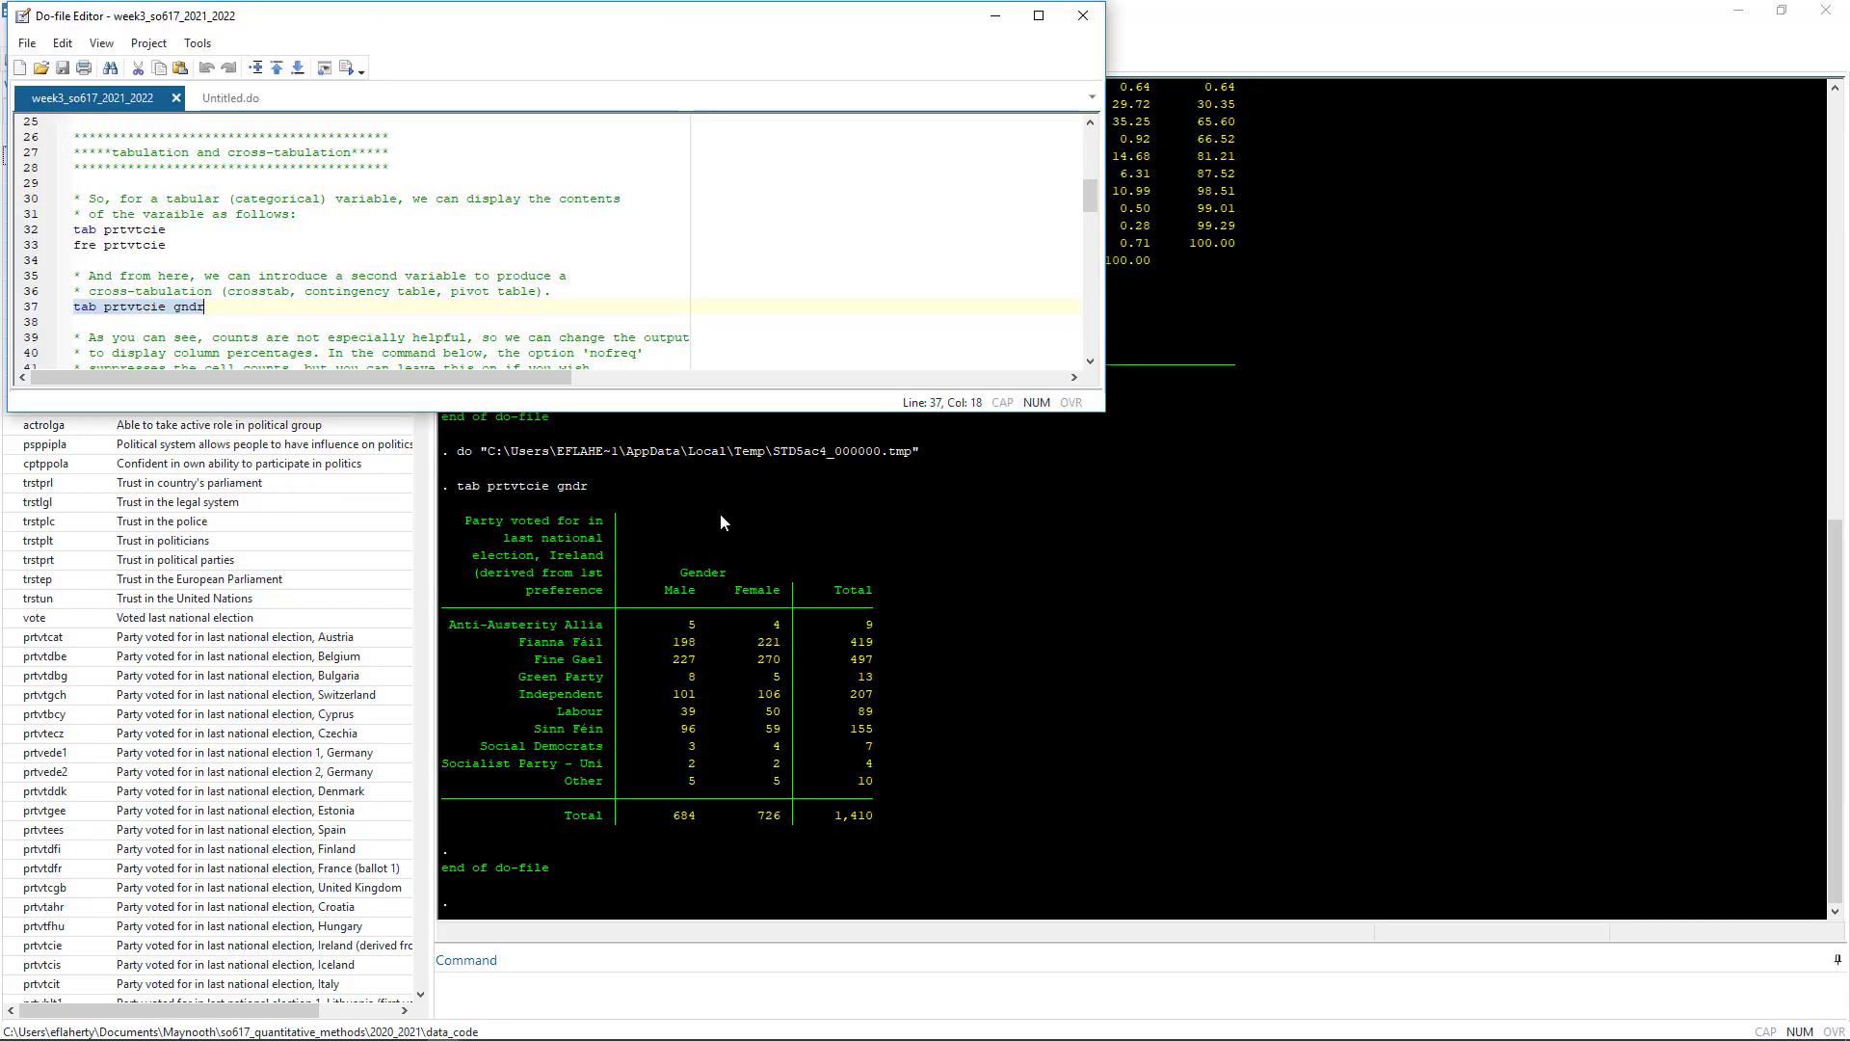
pyautogui.scroll(-2, 315, 332)
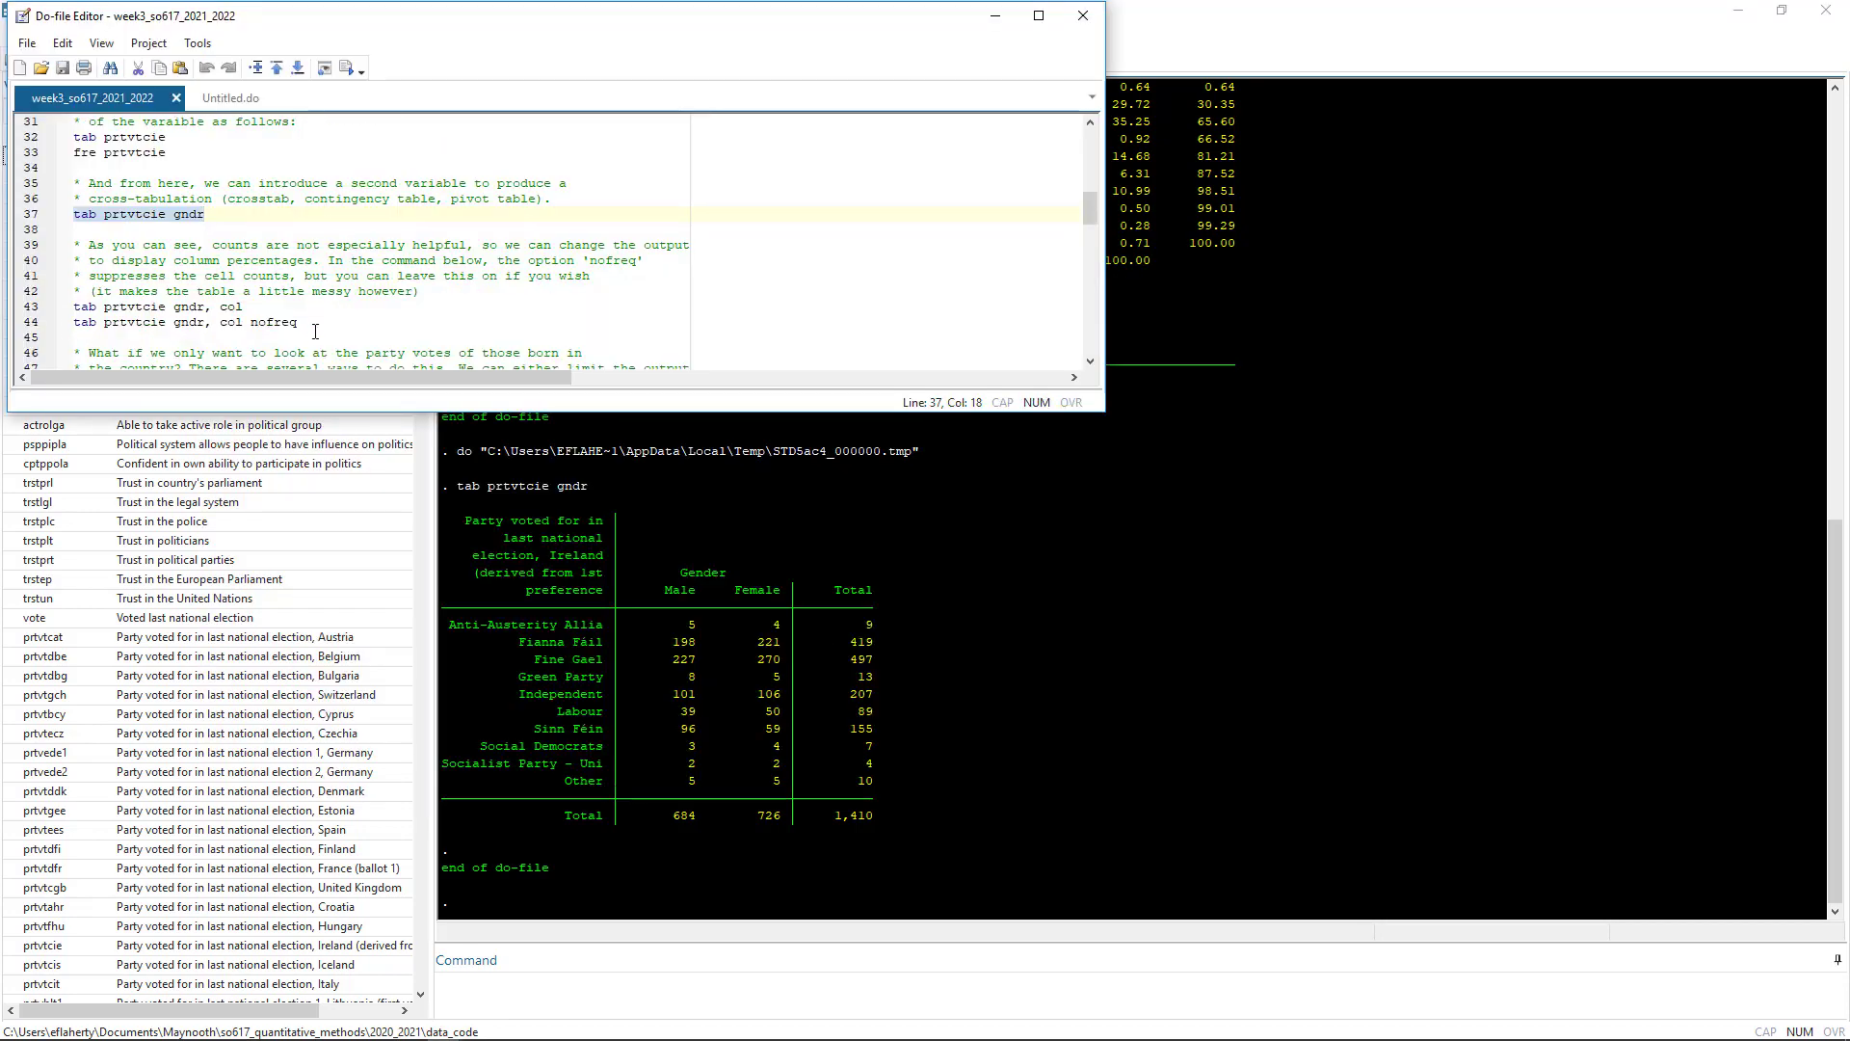
pyautogui.moveTo(253, 308); pyautogui.dragTo(73, 305)
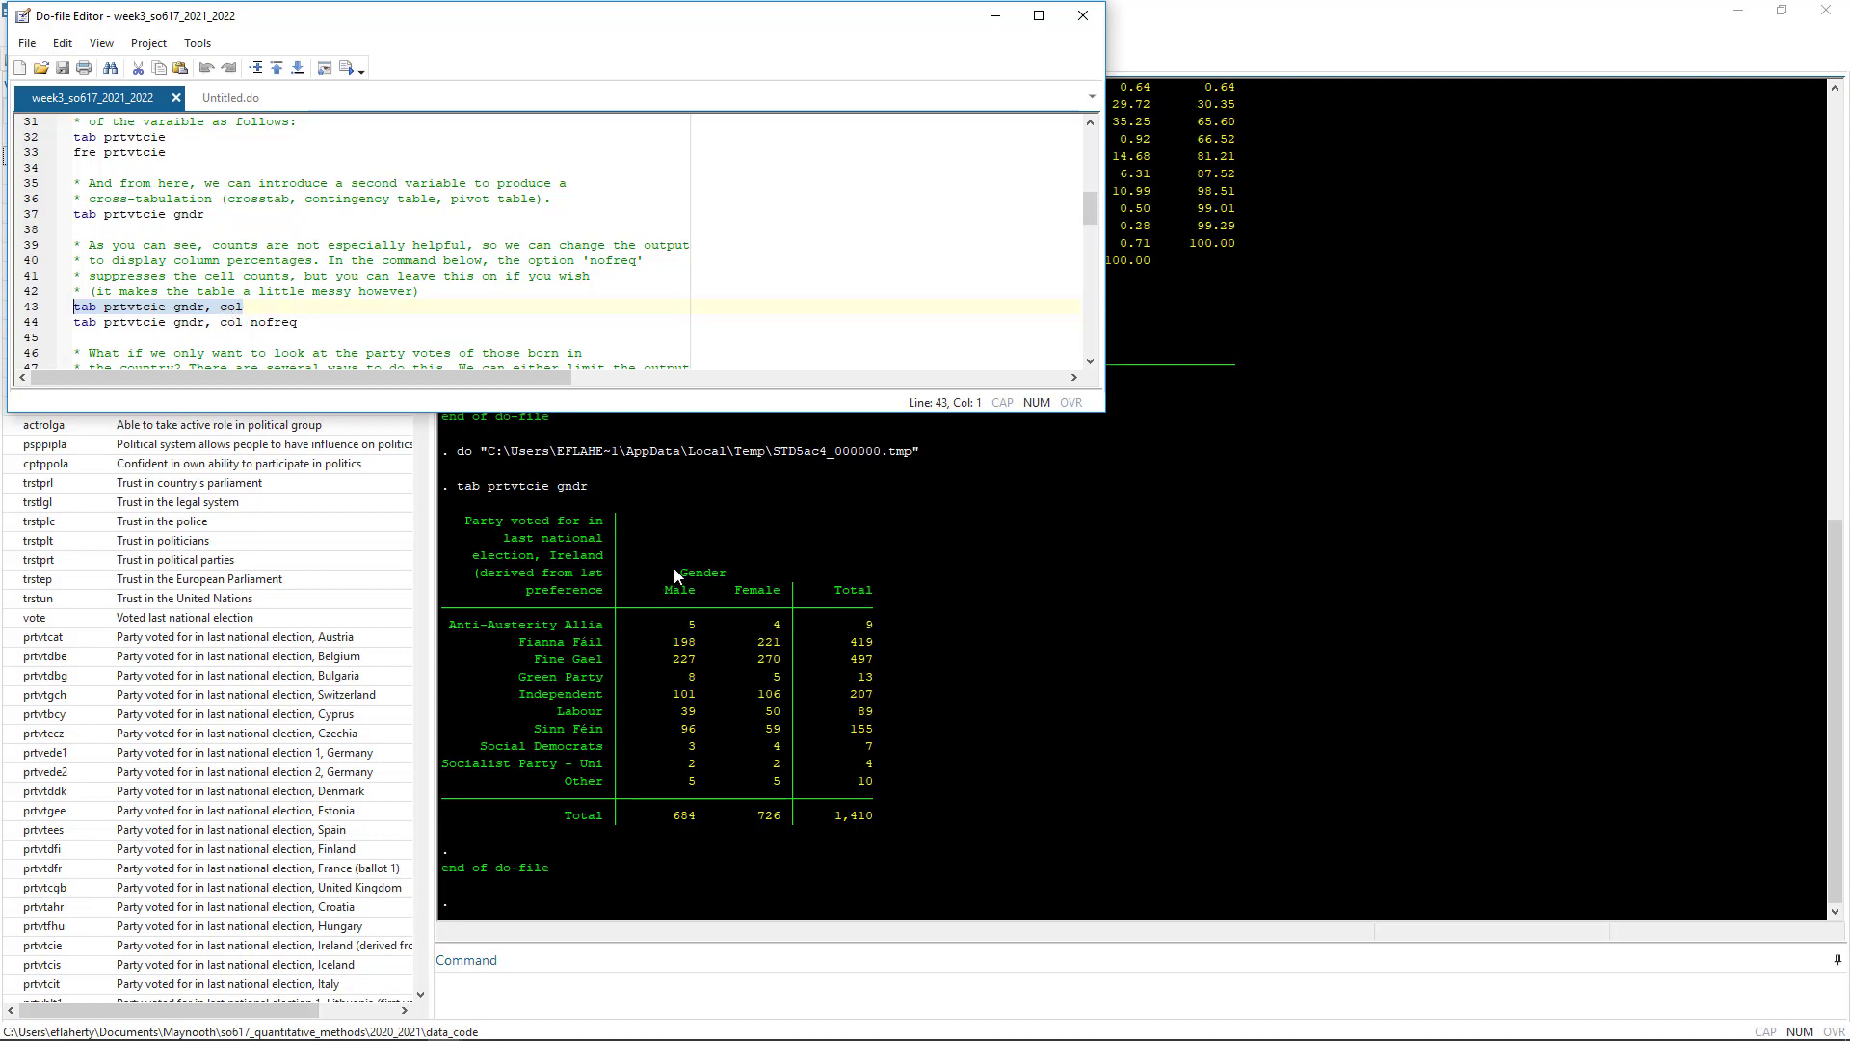
pyautogui.click(247, 306)
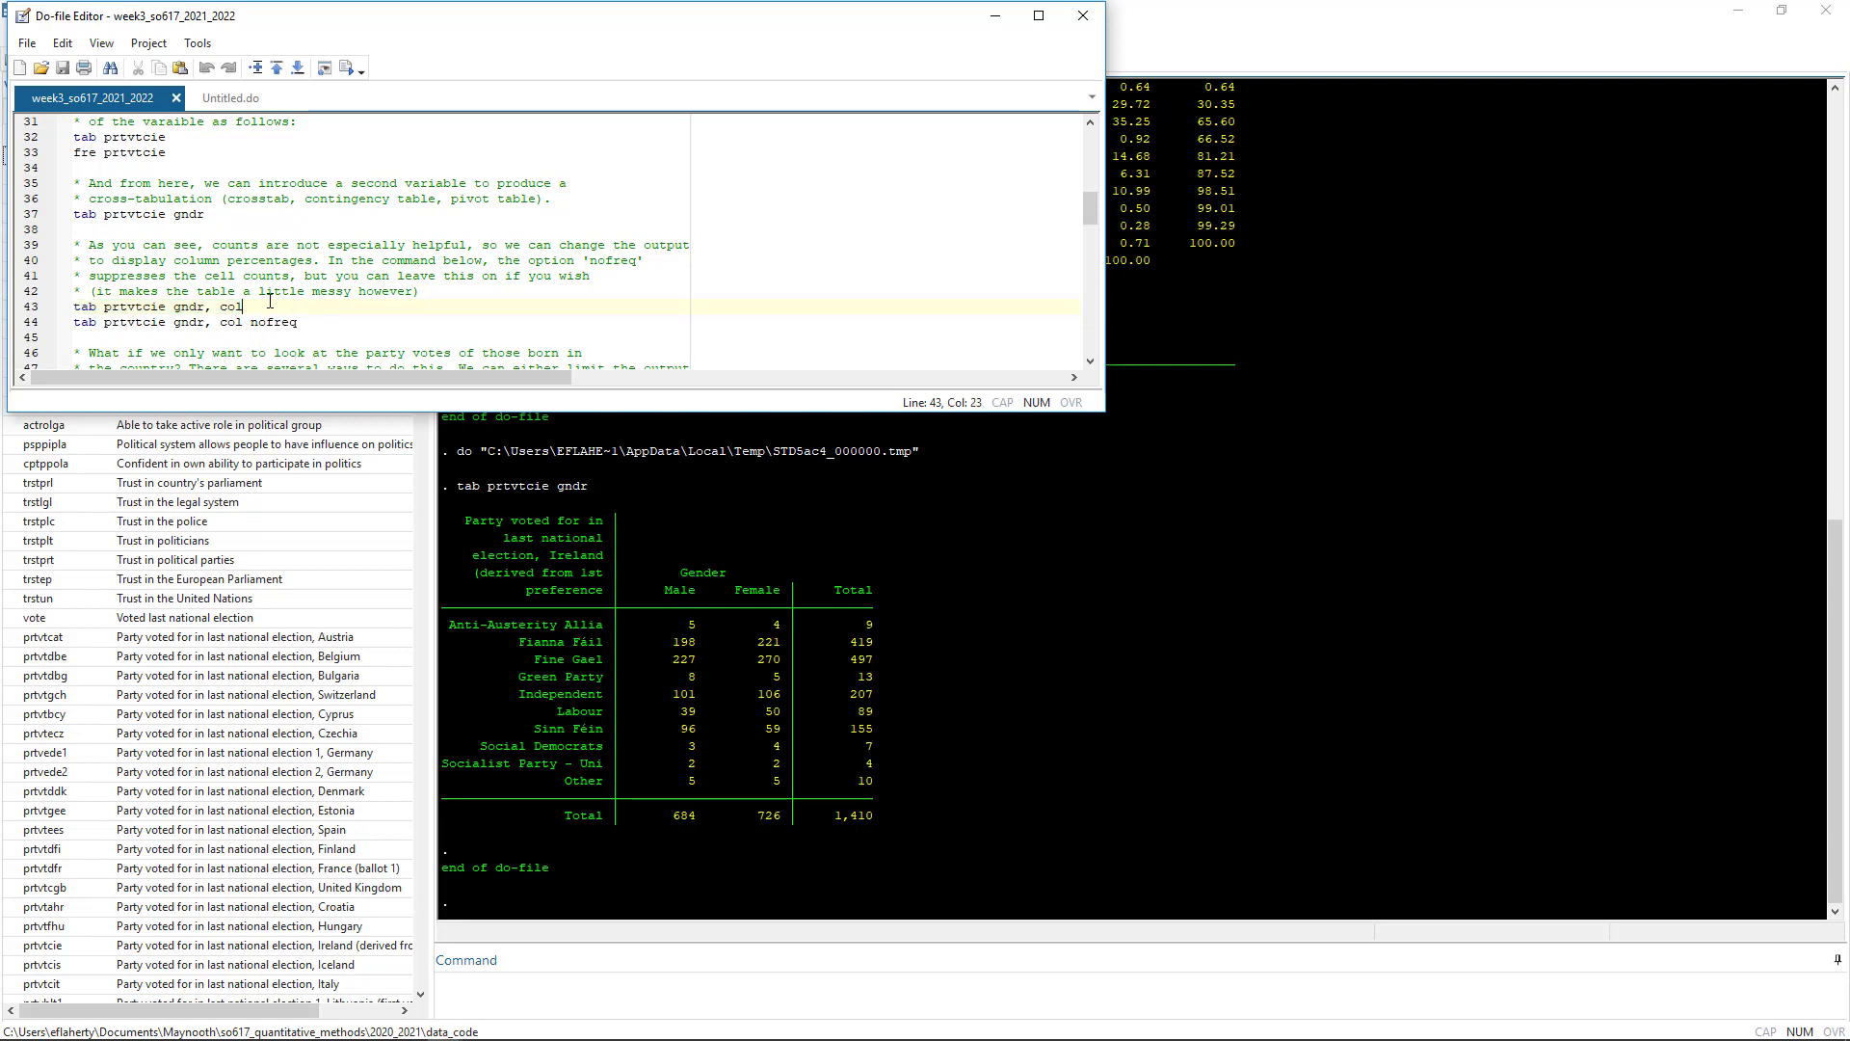
pyautogui.moveTo(270, 302); pyautogui.dragTo(72, 304)
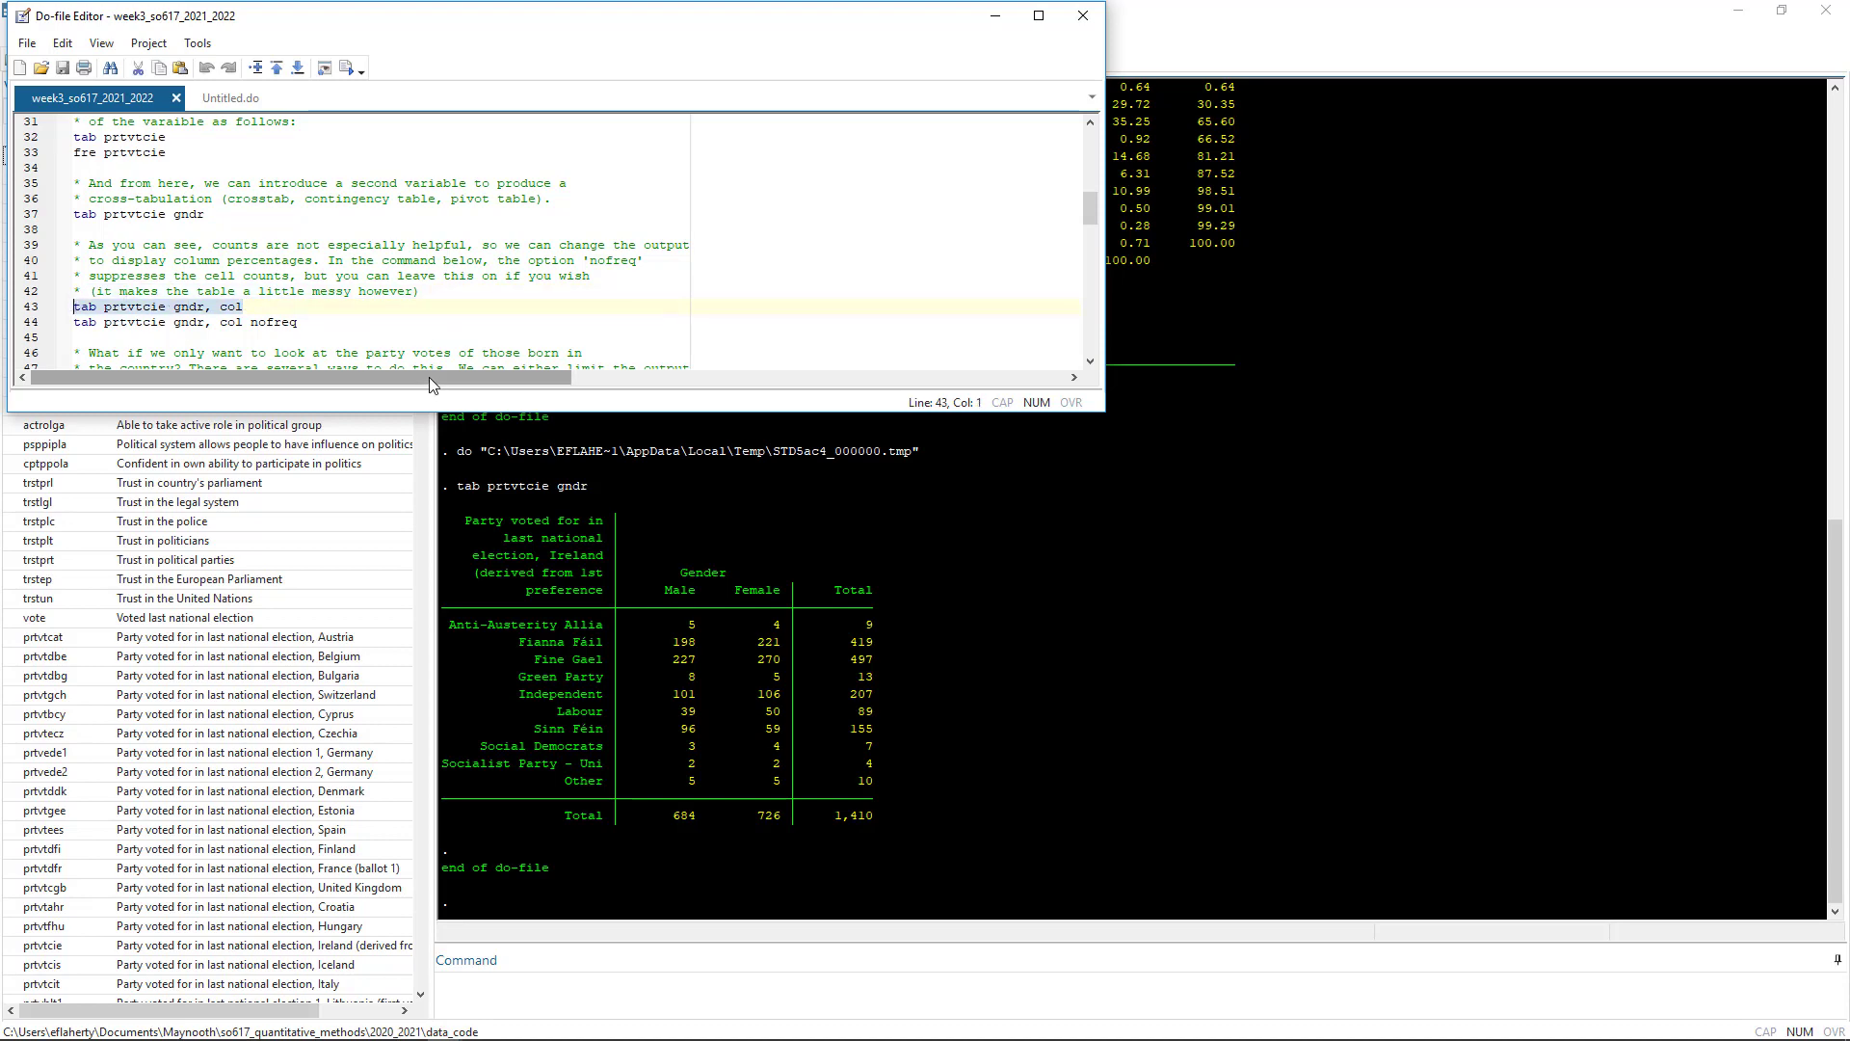
pyautogui.hotkey('ctrl', 'd')
# - Compare the counts-only cross-tabulation with the column-percentage version for male and female voters in the results
pyautogui.click(1345, 553)
pyautogui.scroll(1, 1348, 559)
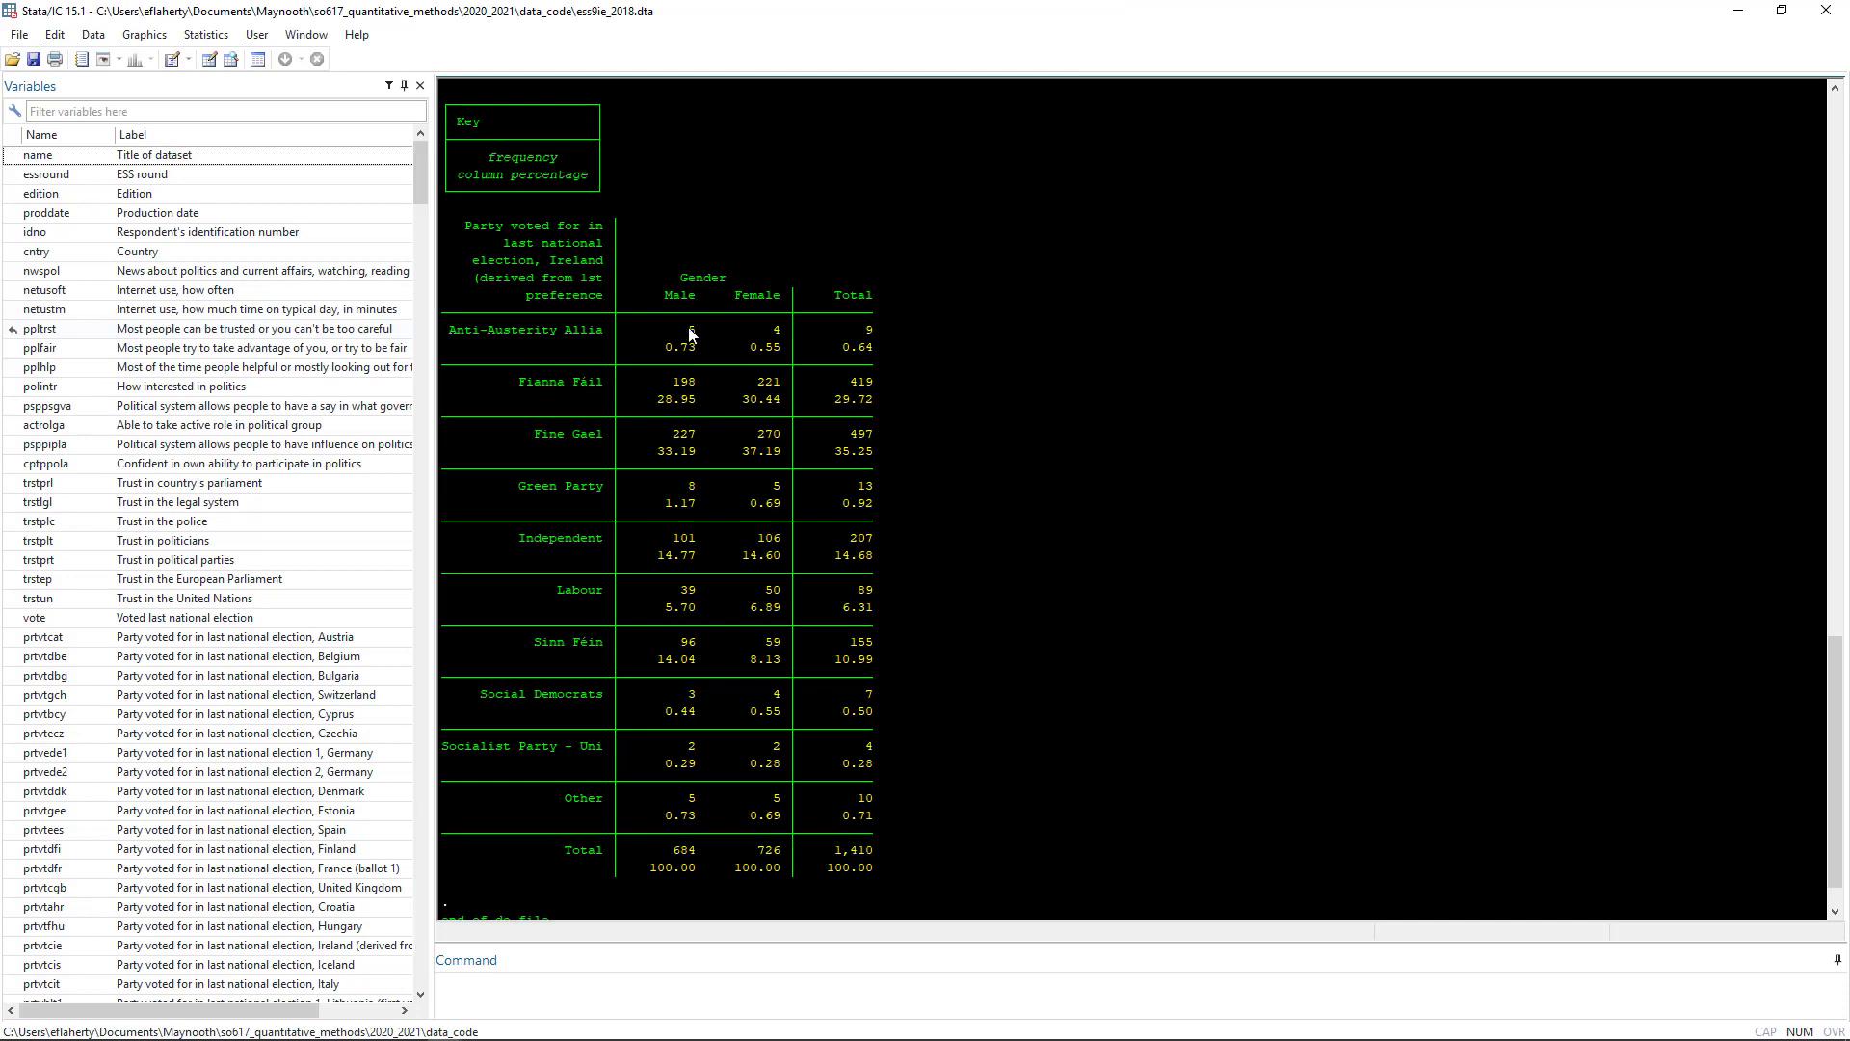
pyautogui.scroll(5, 891, 349)
pyautogui.scroll(7, 890, 358)
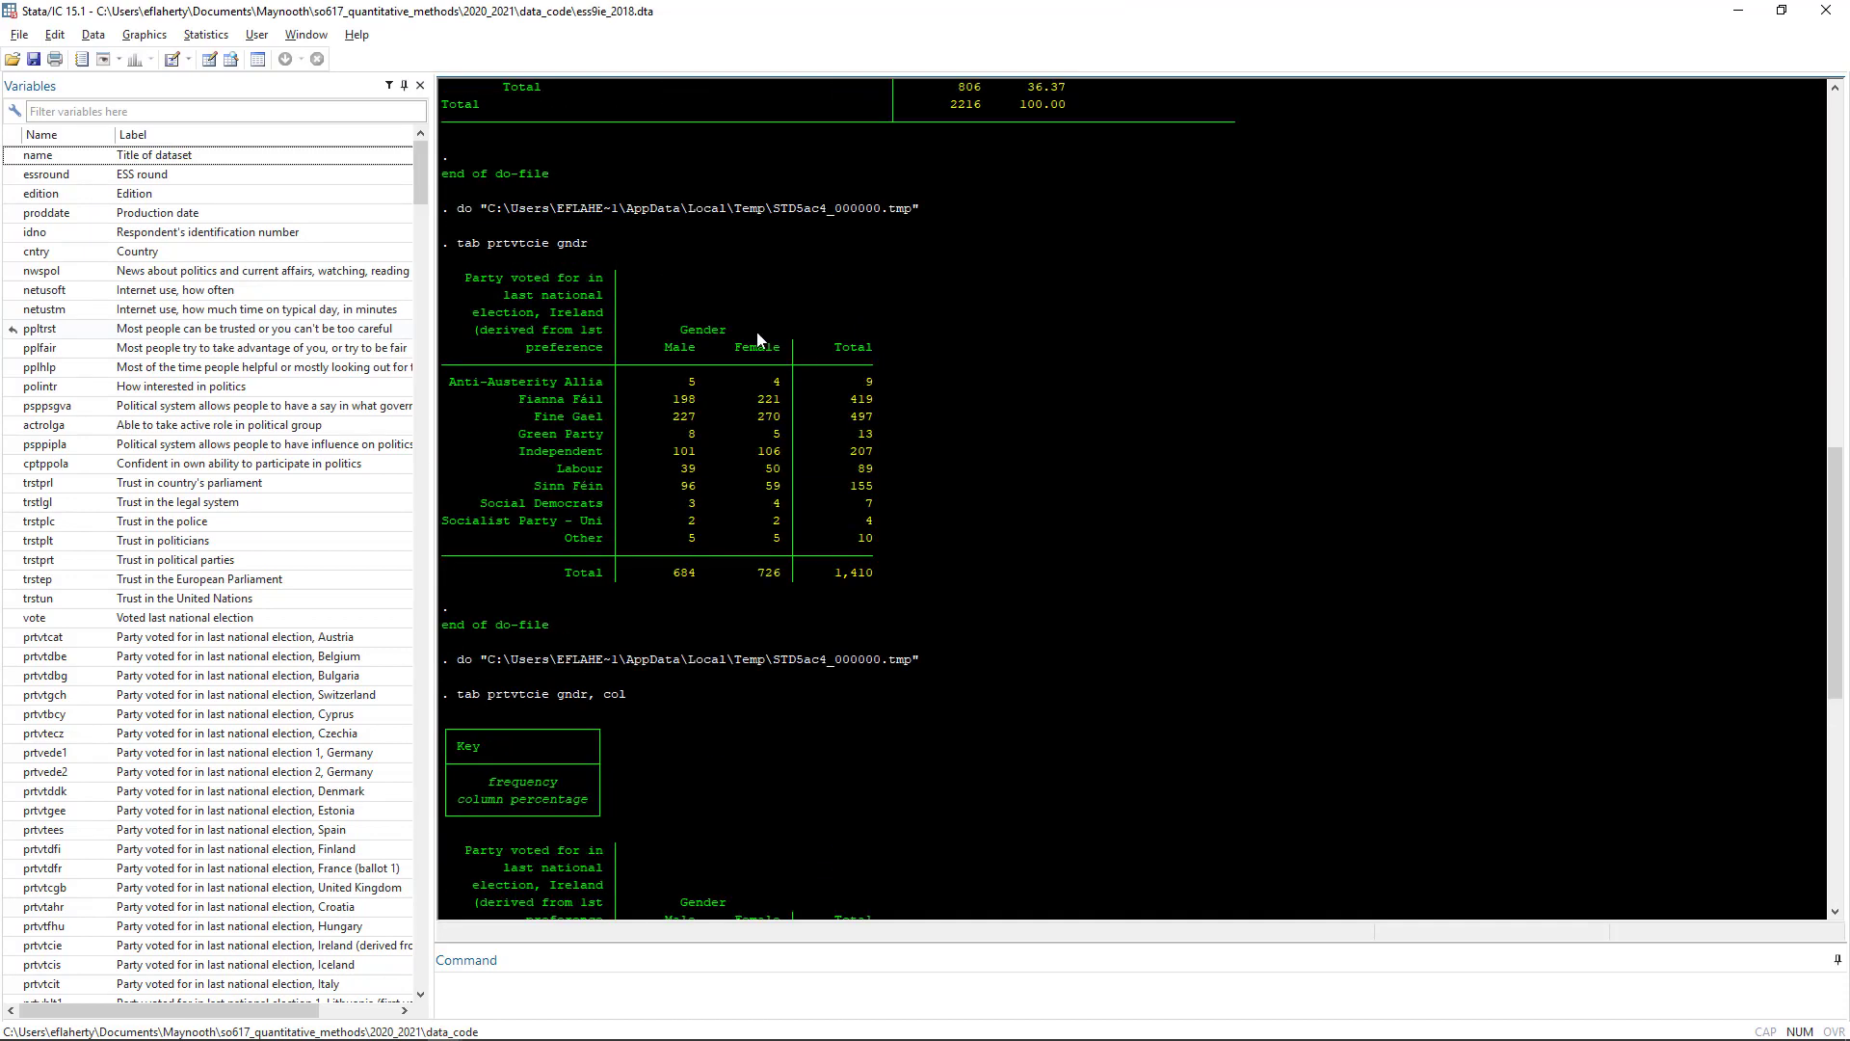
pyautogui.scroll(-9, 962, 451)
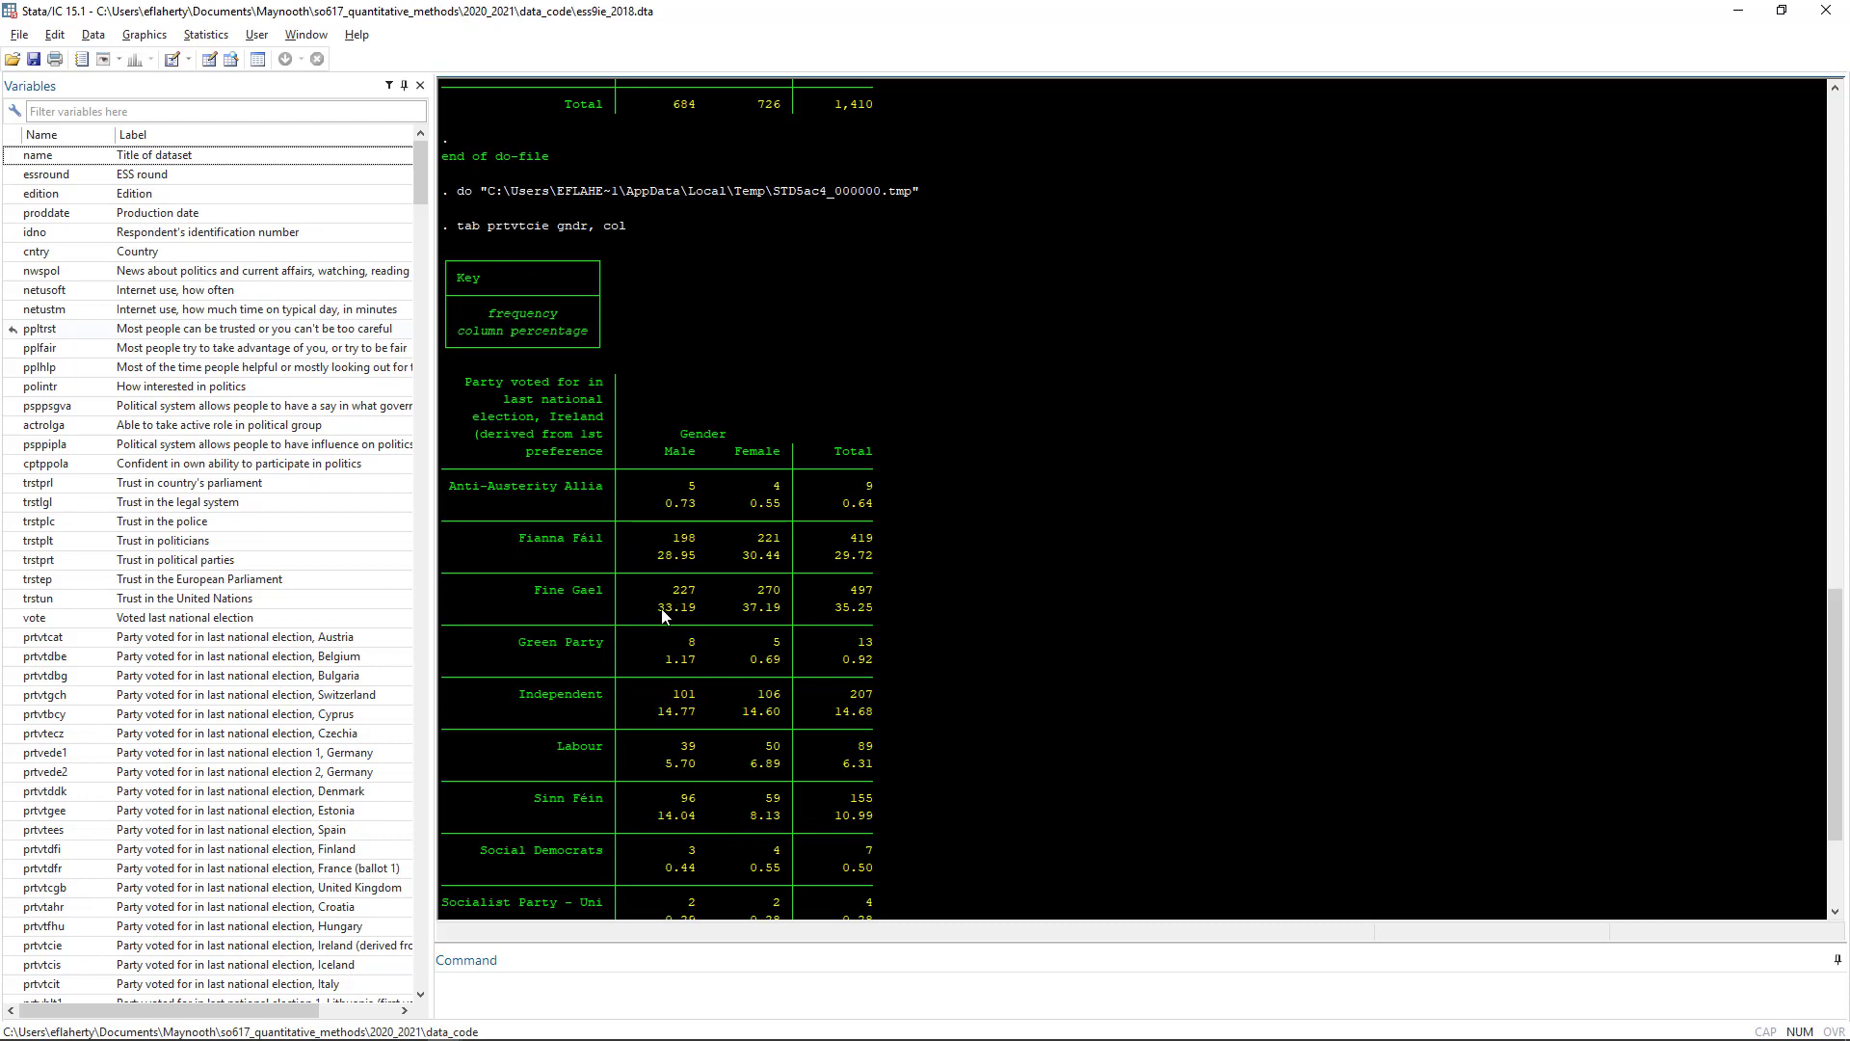
pyautogui.scroll(-1, 707, 614)
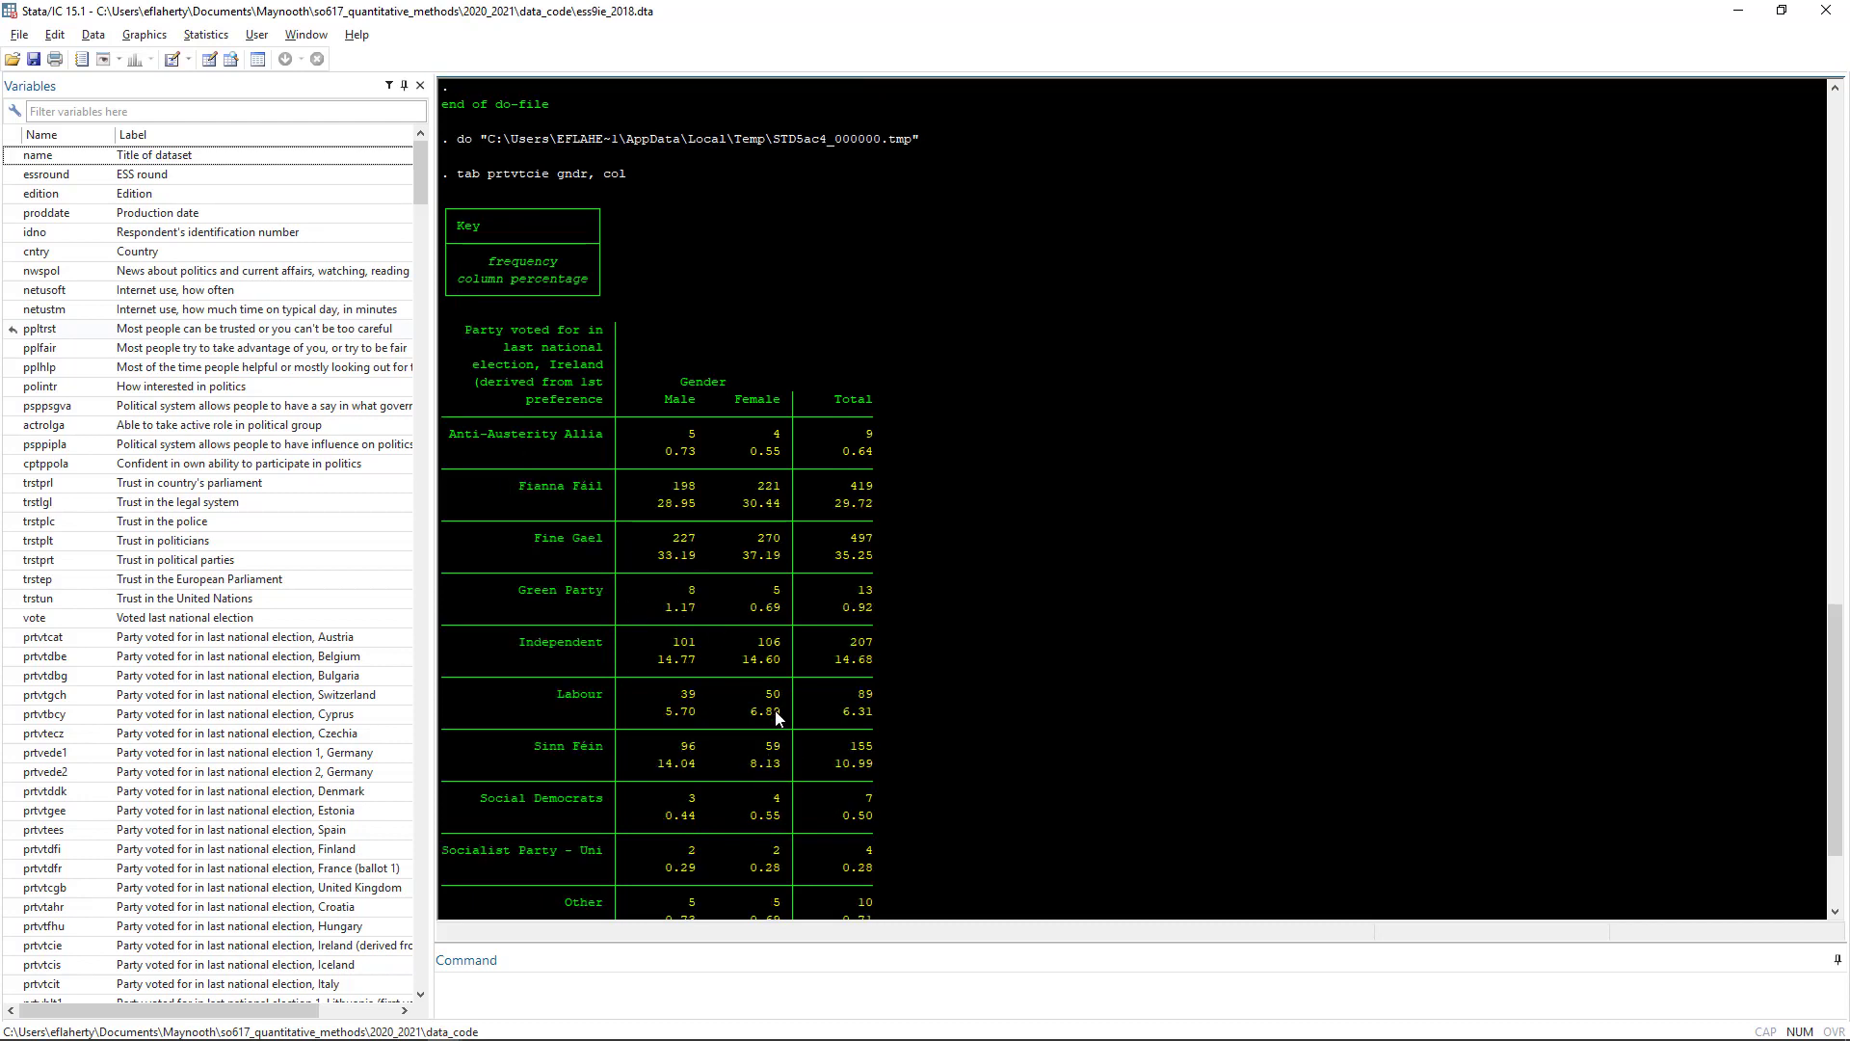
pyautogui.scroll(-3, 804, 689)
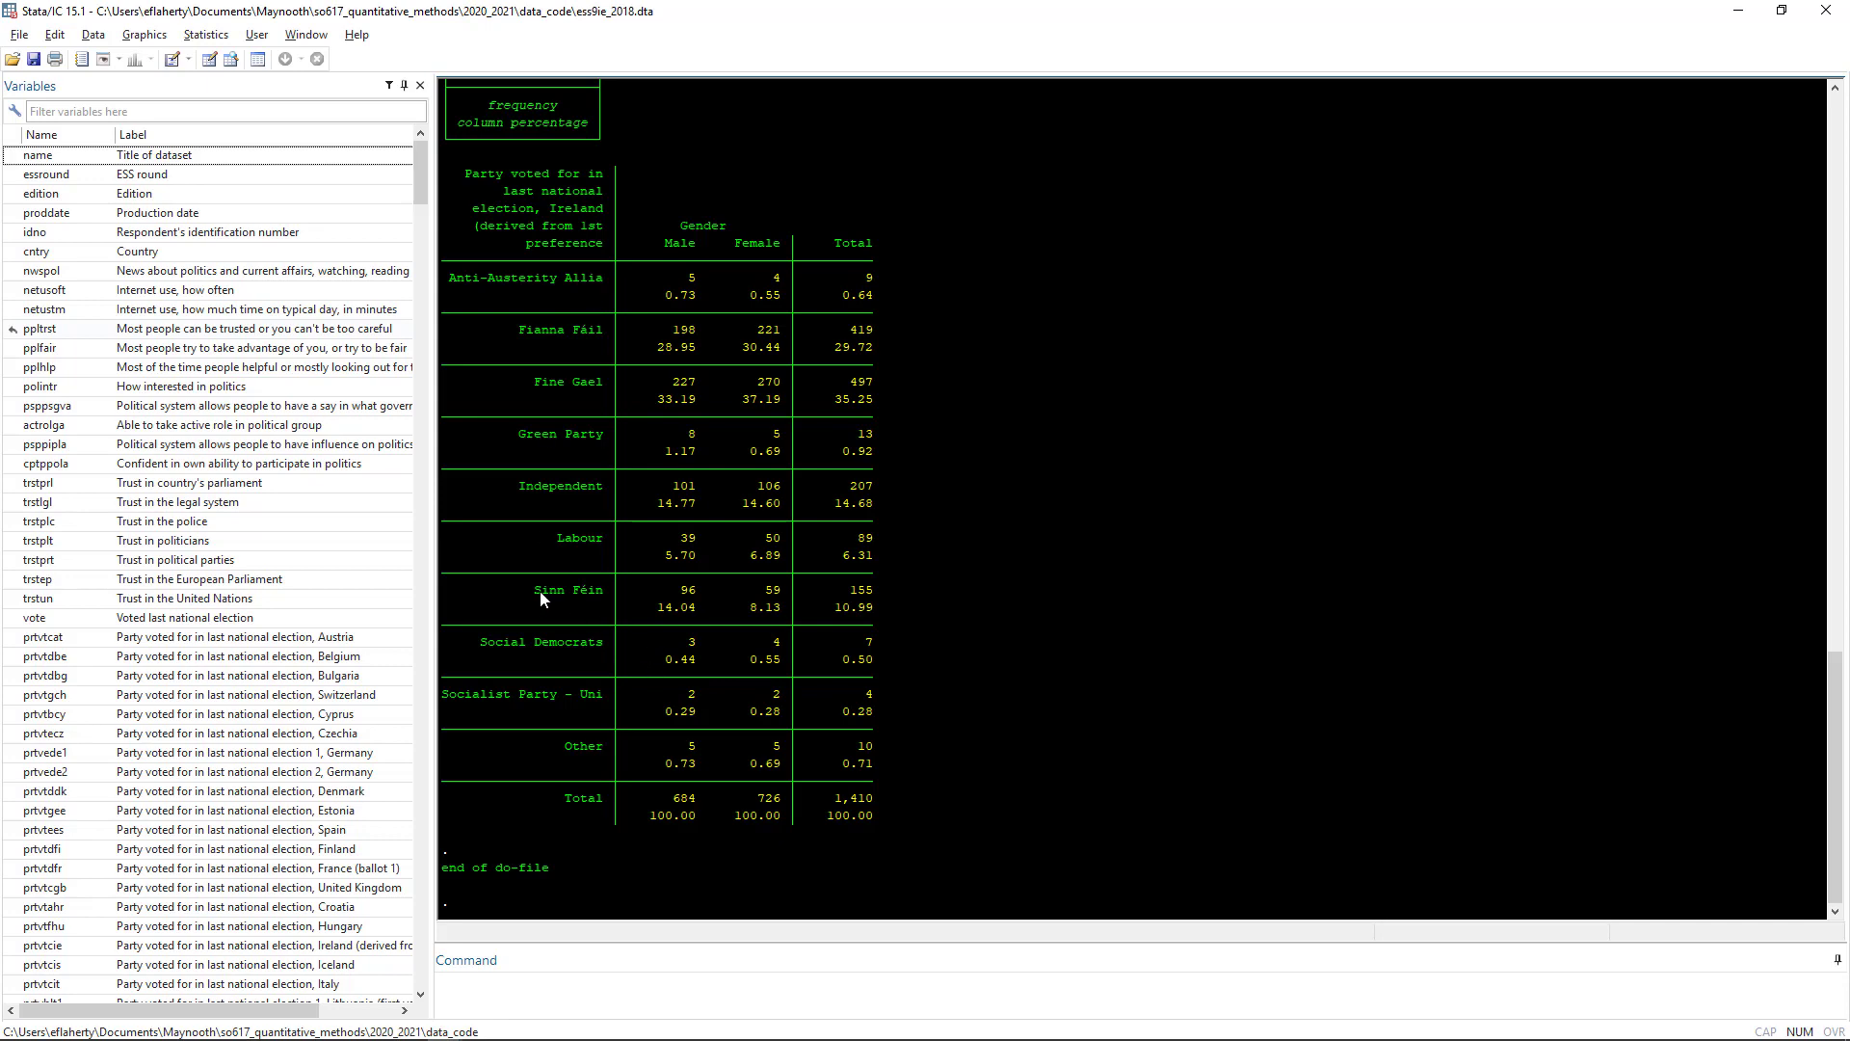
# - Copy the do-file command "tab prtvtcie gndr, col" onto the empty line 45, below the nofreq version
pyautogui.hotkey('alt', 'Tab')
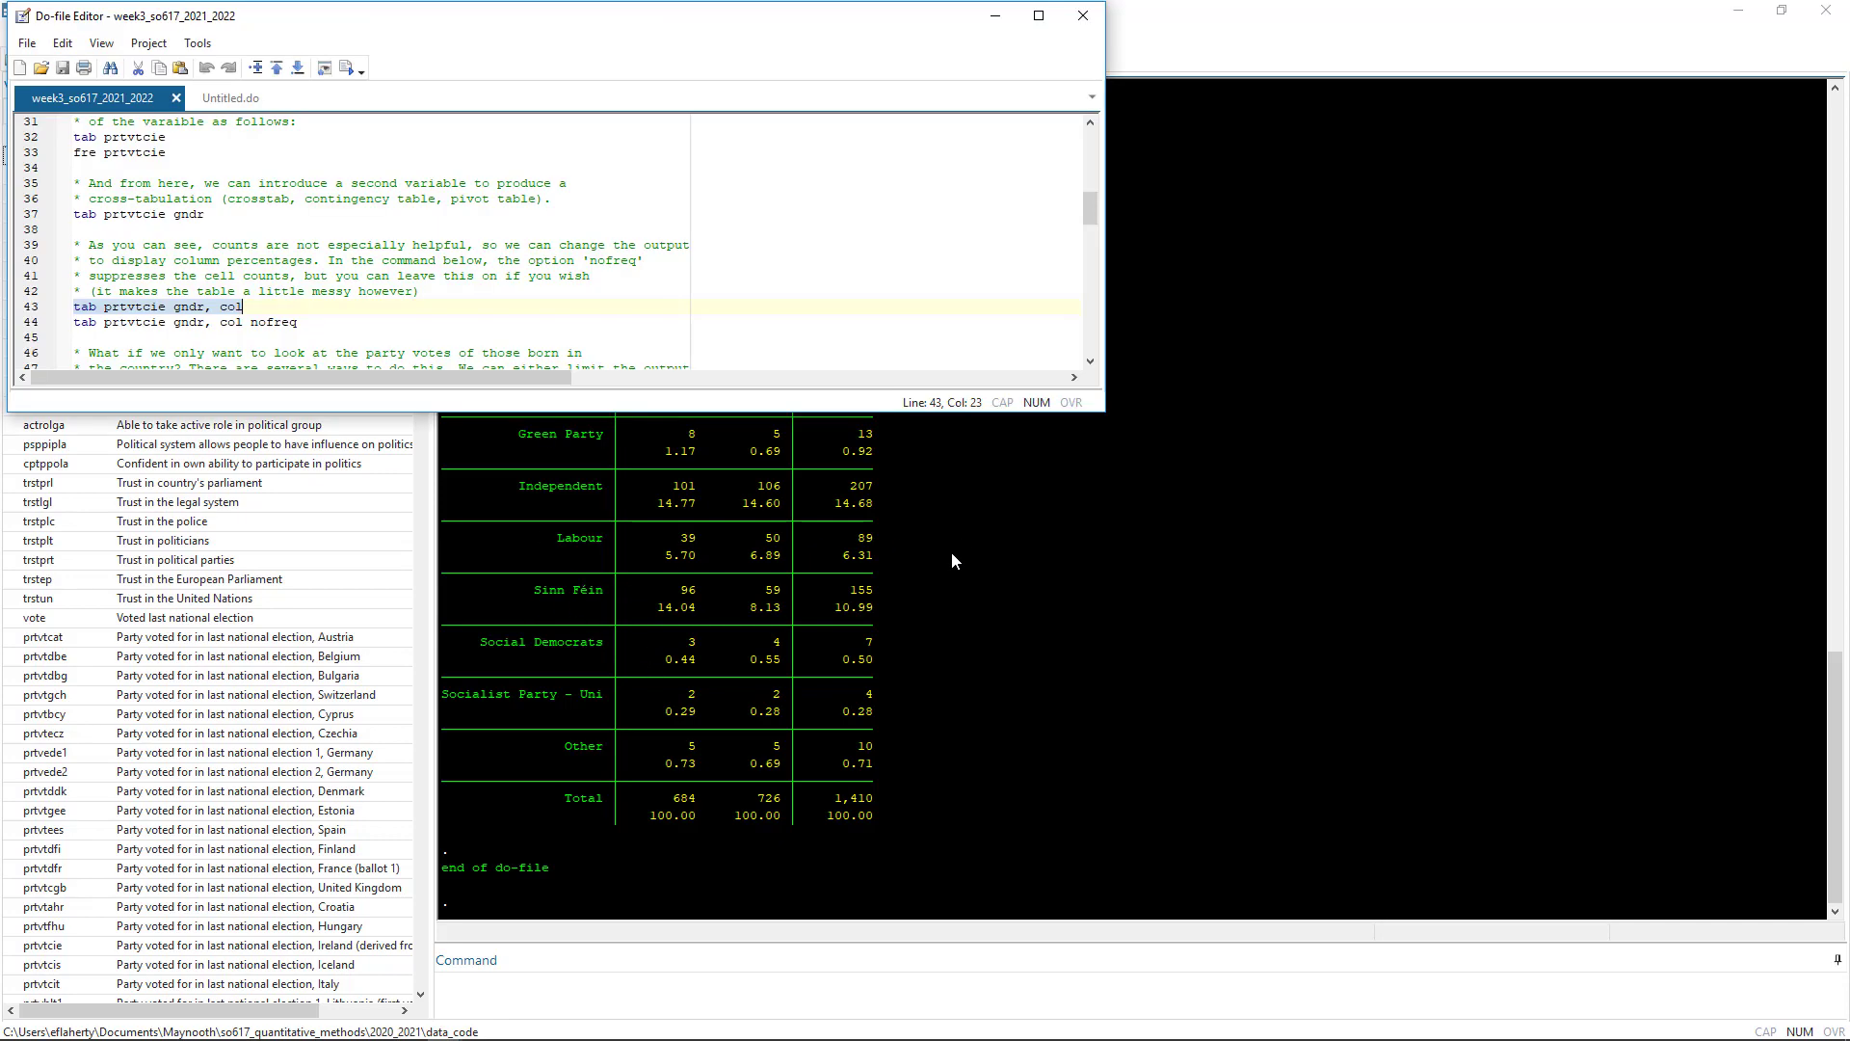
pyautogui.scroll(-1, 407, 314)
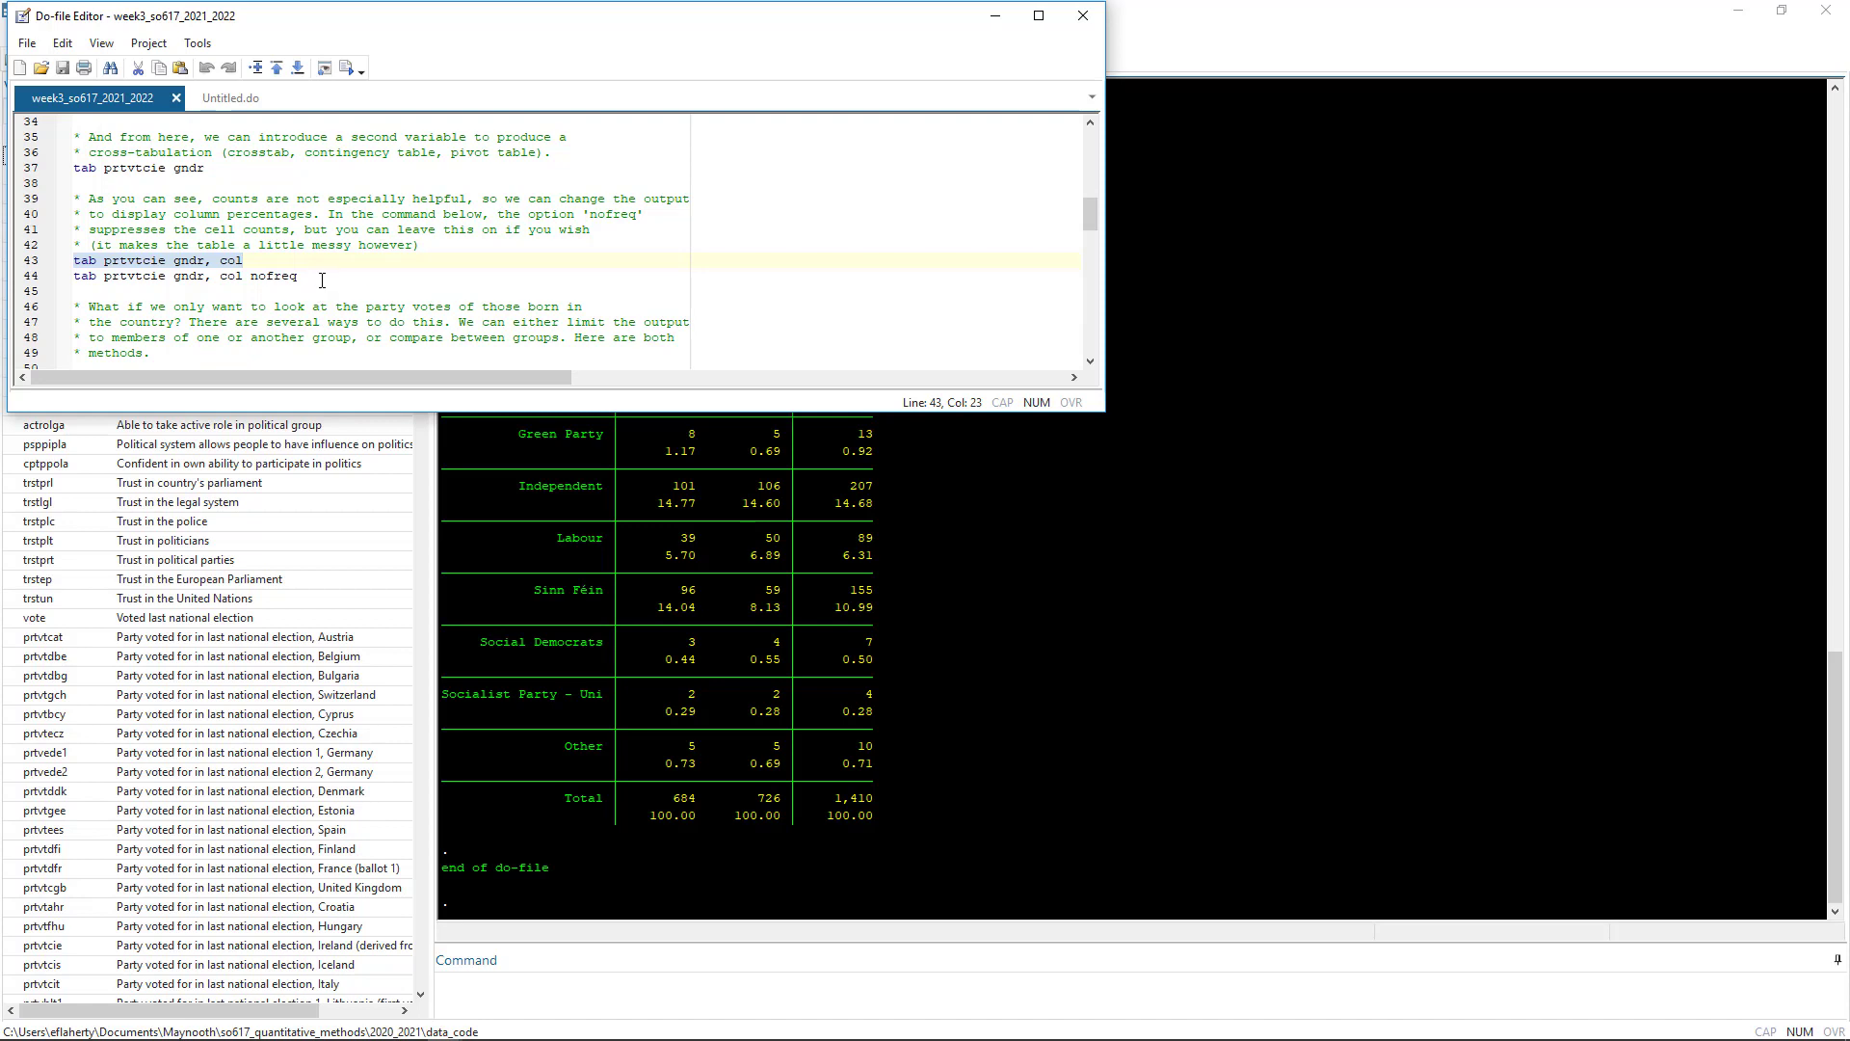
pyautogui.click(306, 259)
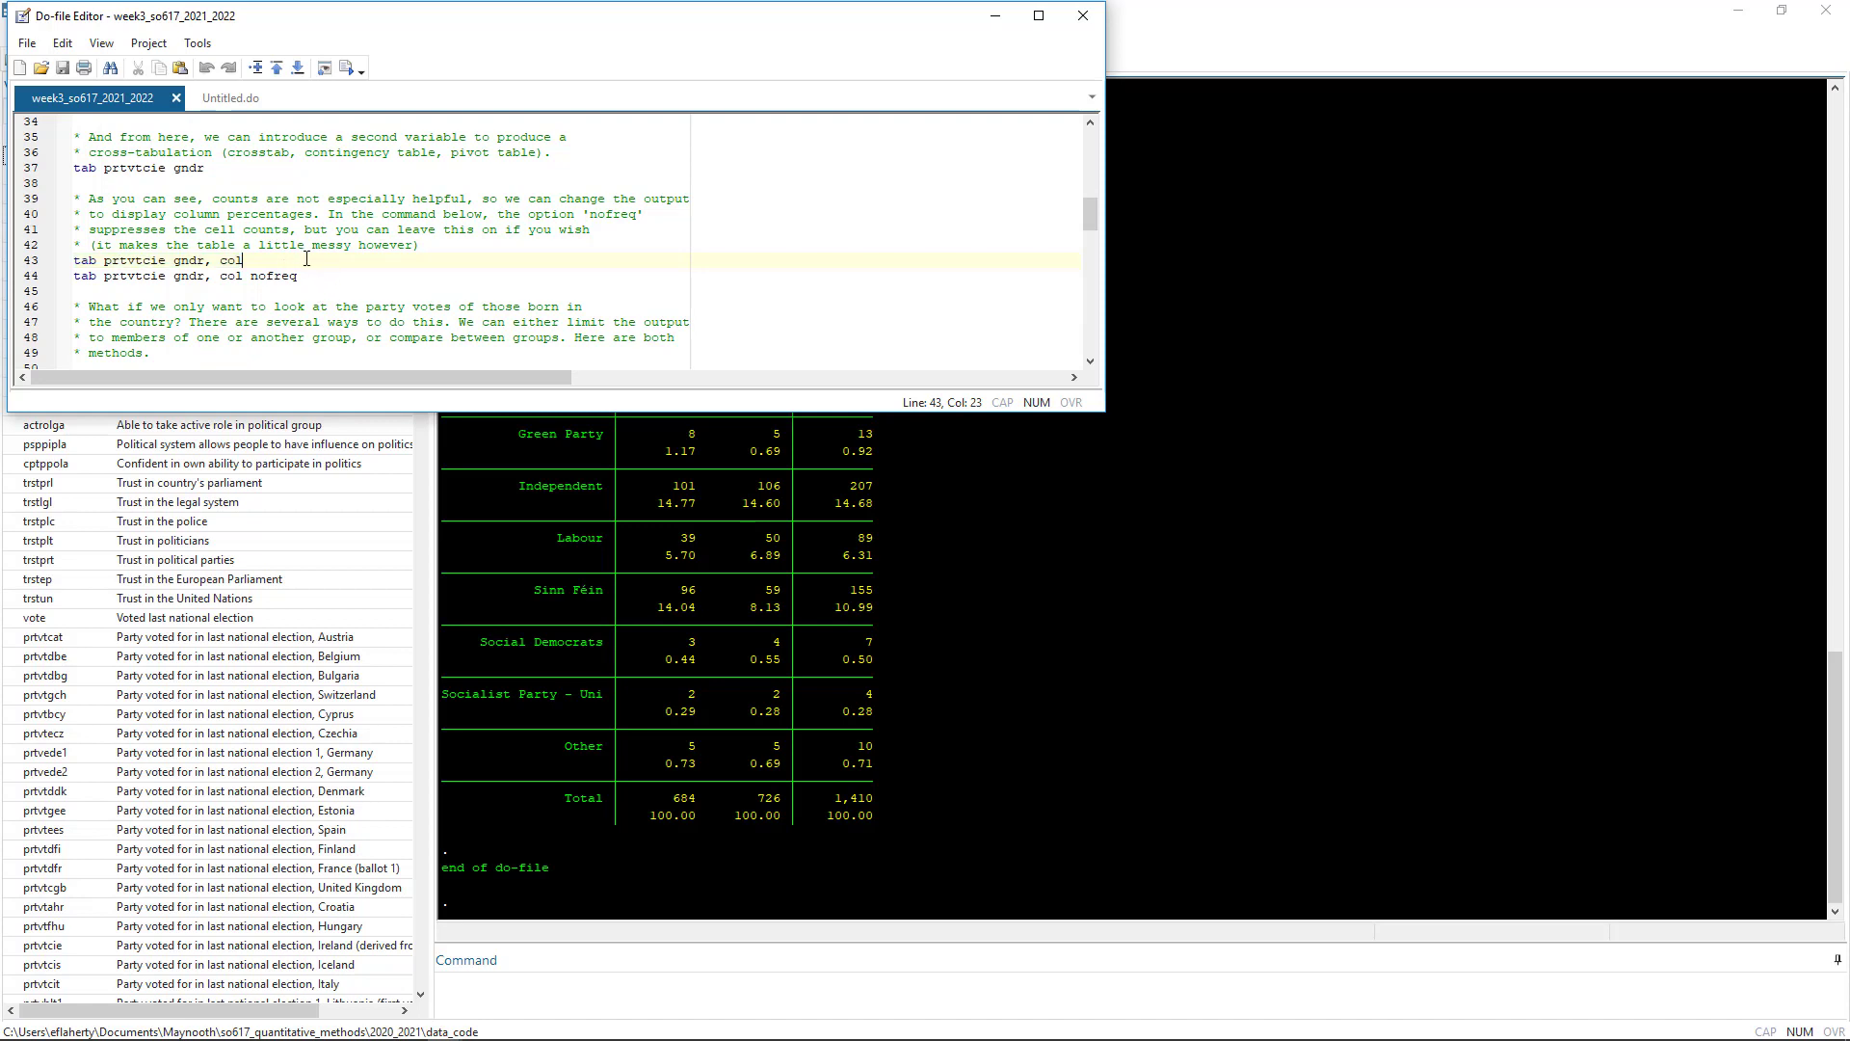
pyautogui.moveTo(290, 260); pyautogui.dragTo(65, 261)
pyautogui.hotkey('ctrl', 'c')
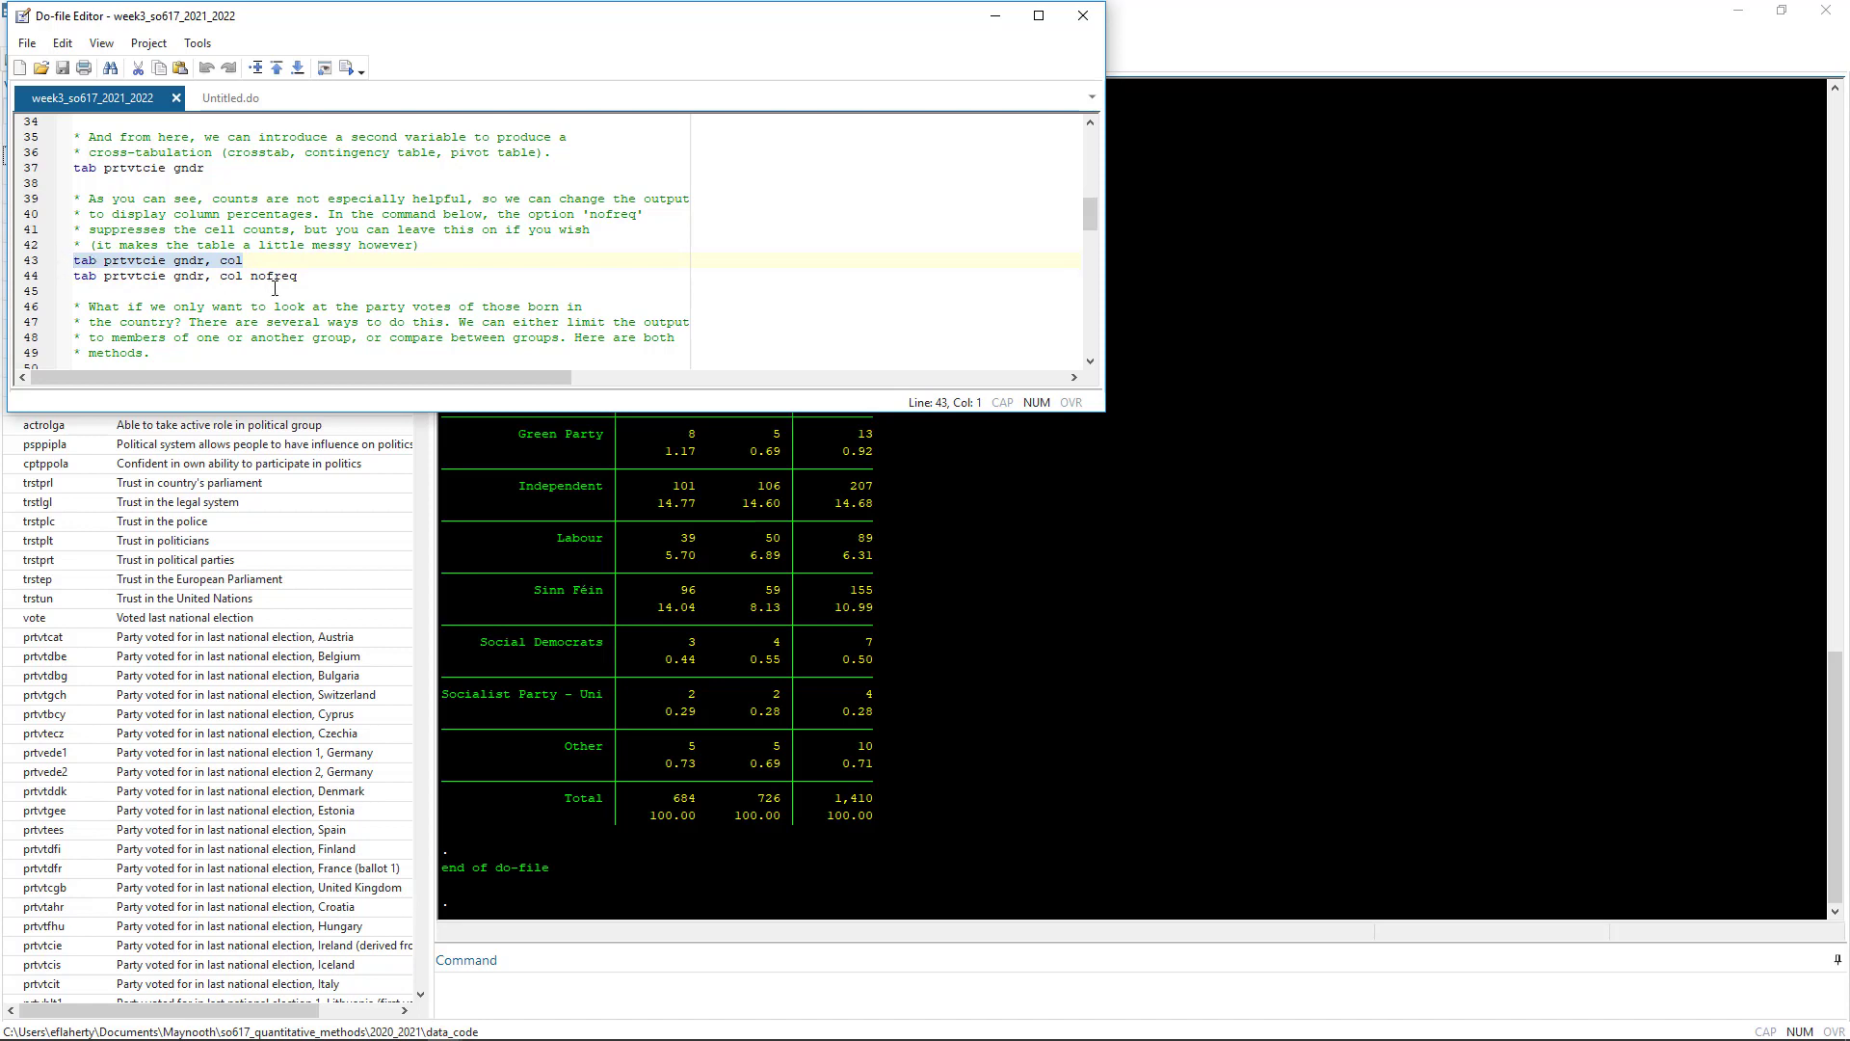
pyautogui.click(295, 291)
pyautogui.hotkey('ctrl', 'v')
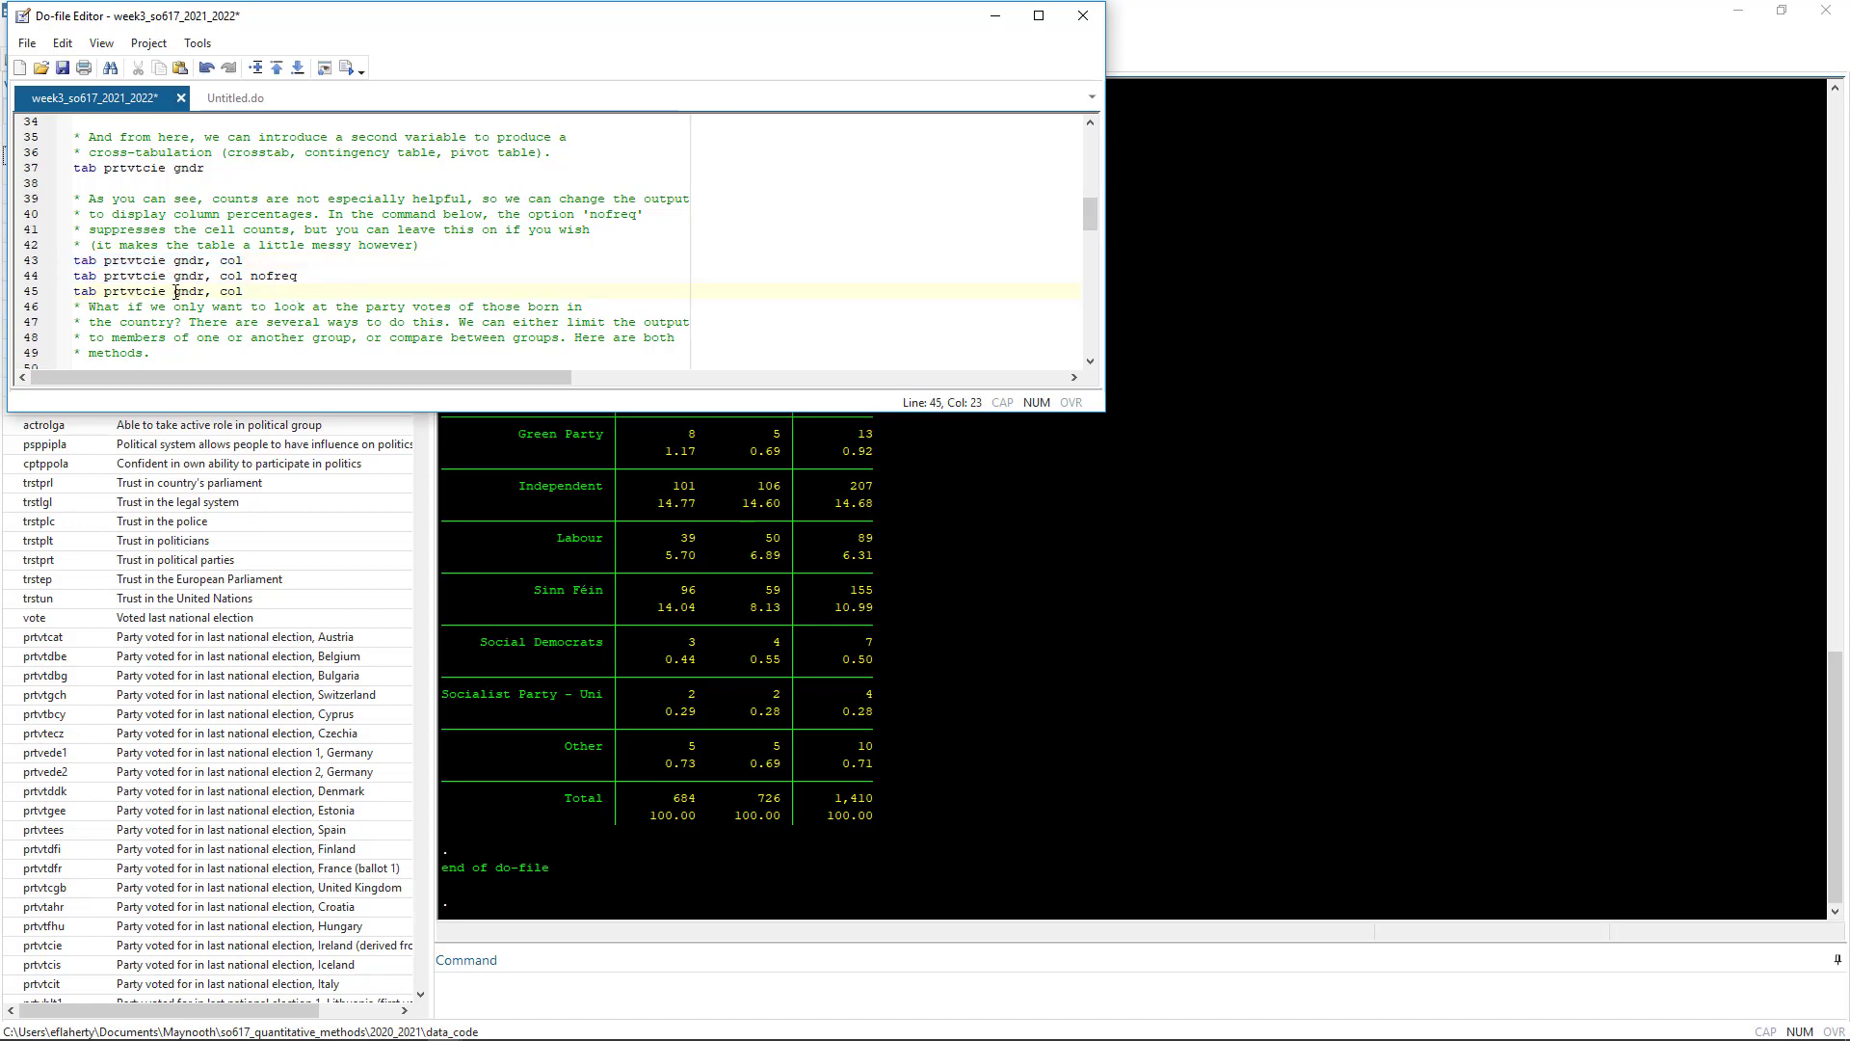
# - Swap the two variables in the line 45 command so that it reads "tab gndr prtvtcie, col"
pyautogui.moveTo(171, 291); pyautogui.dragTo(103, 291)
pyautogui.hotkey('ctrl', 'c')
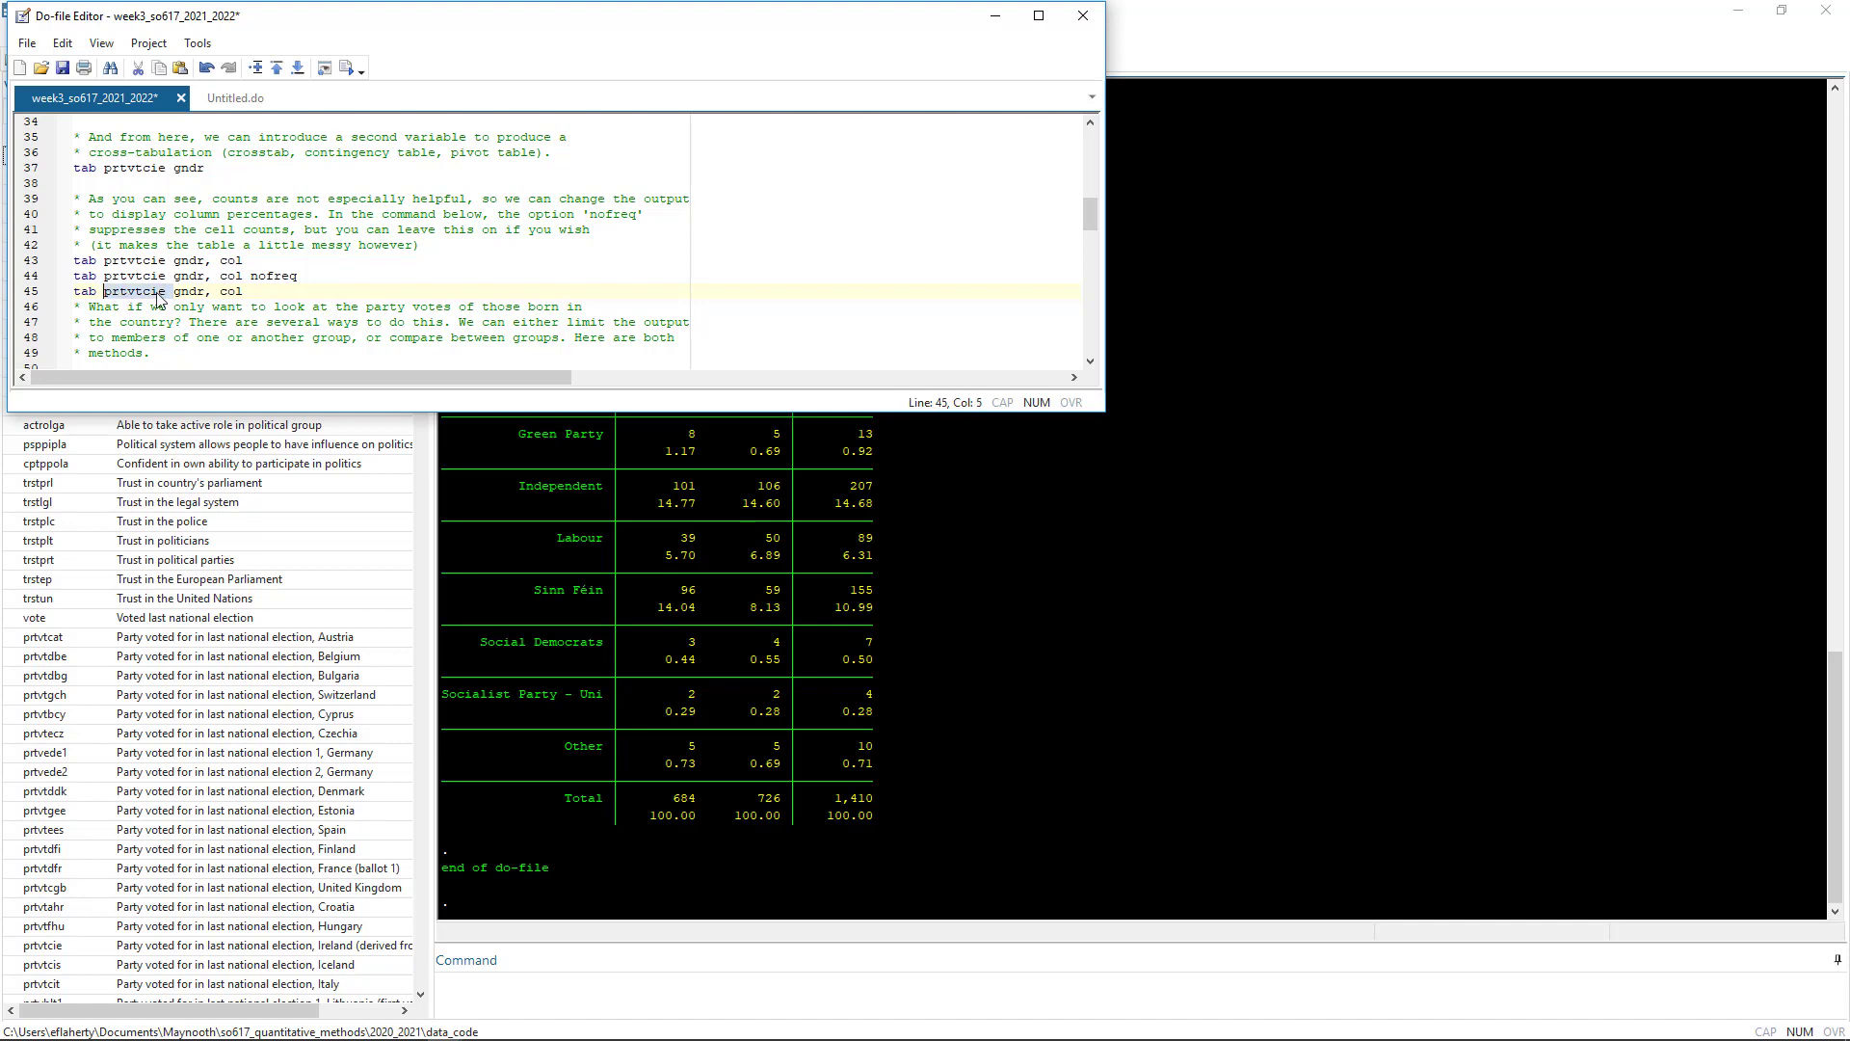
pyautogui.press('Delete')
pyautogui.hotkey('ctrl', 'v')
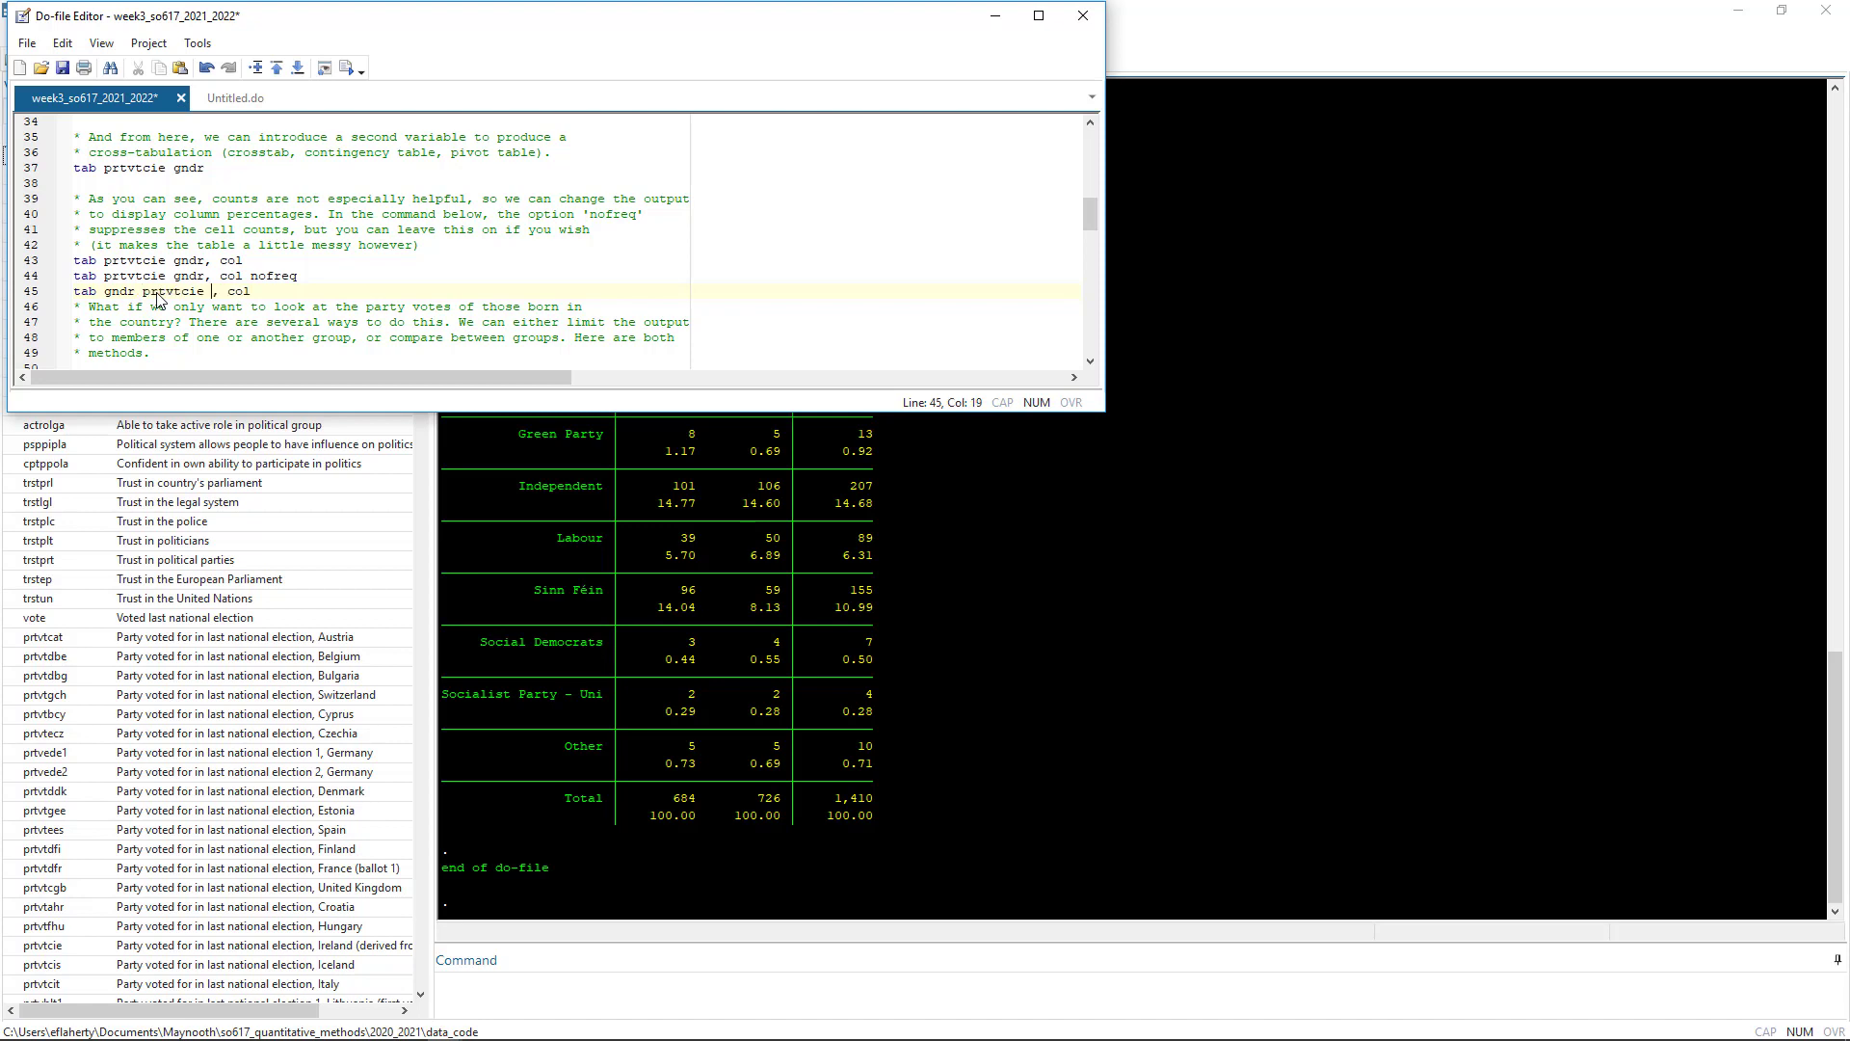
pyautogui.press('BackSpace')
# - Run only the line "tab gndr prtvtcie, col" and bring the results window to the front
pyautogui.moveTo(262, 293); pyautogui.dragTo(73, 294)
pyautogui.hotkey('ctrl', 'd')
pyautogui.click(1514, 377)
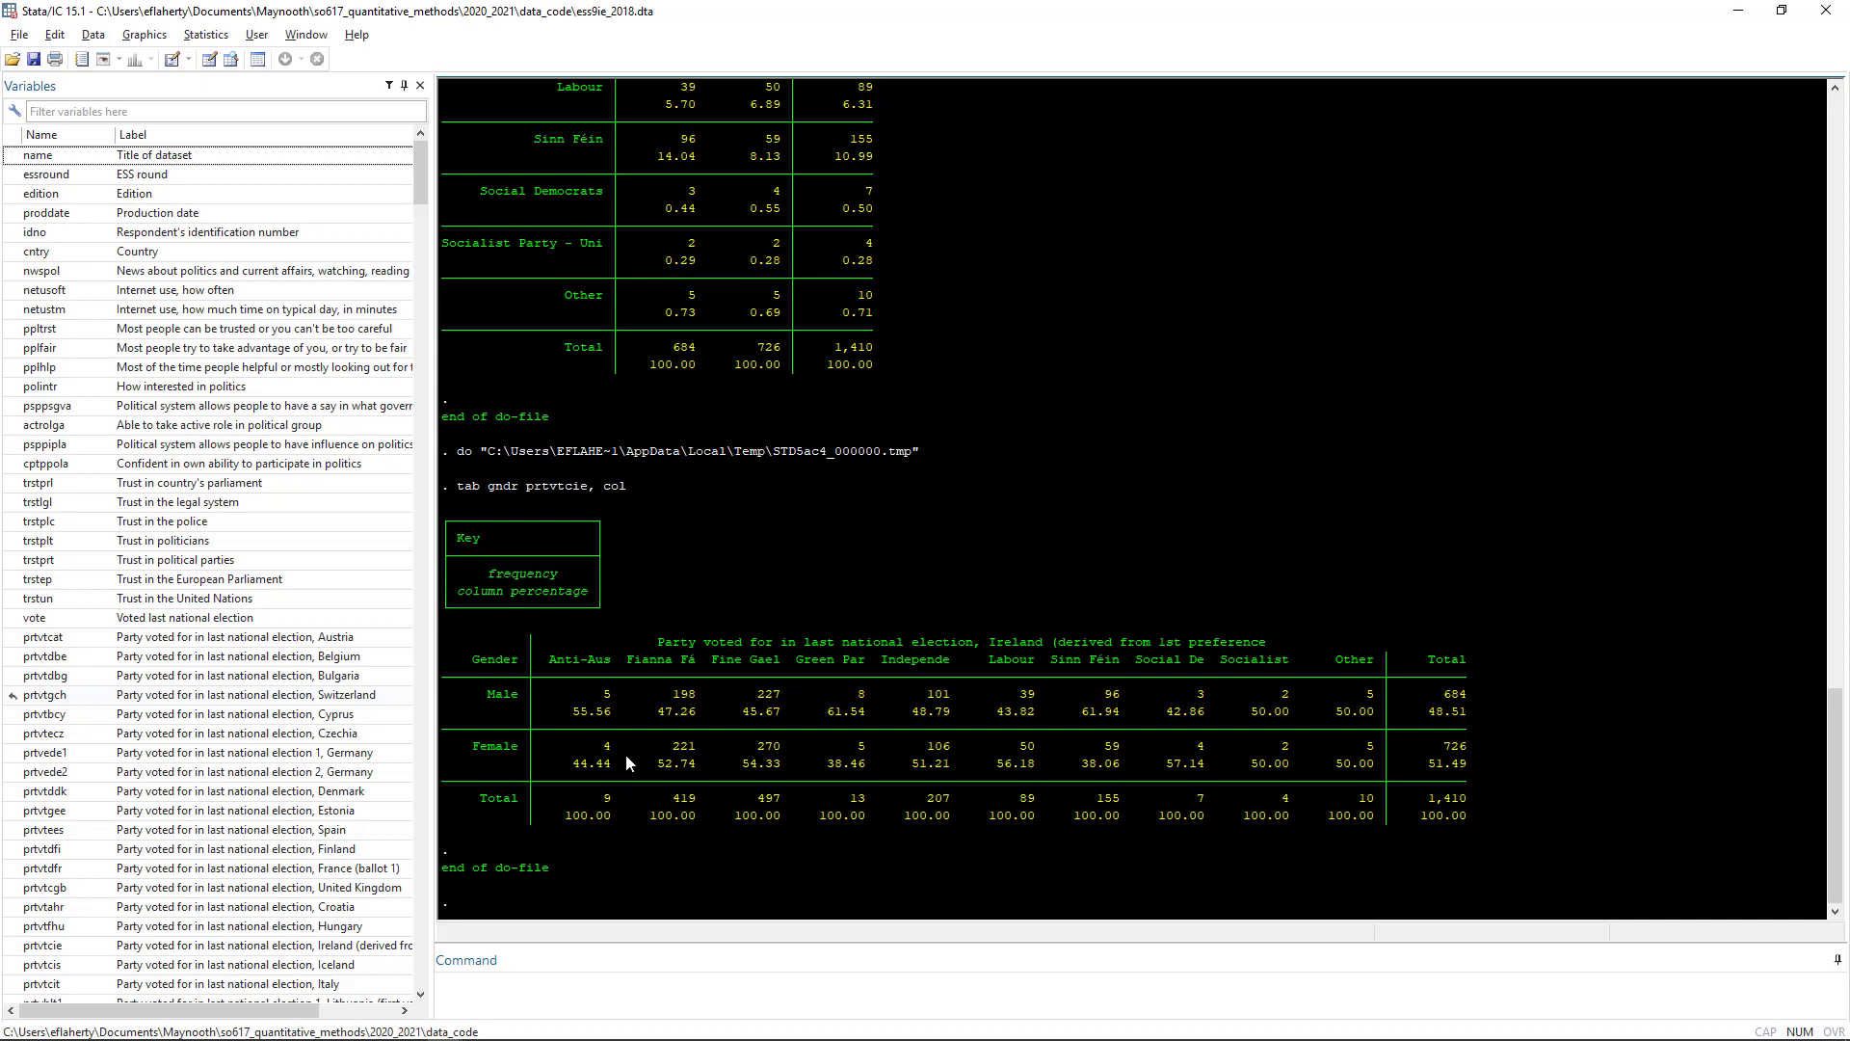
# - Replace the col option with row in the line 45 command so that it reads "tab gndr prtvtcie, row"
pyautogui.scroll(8, 698, 280)
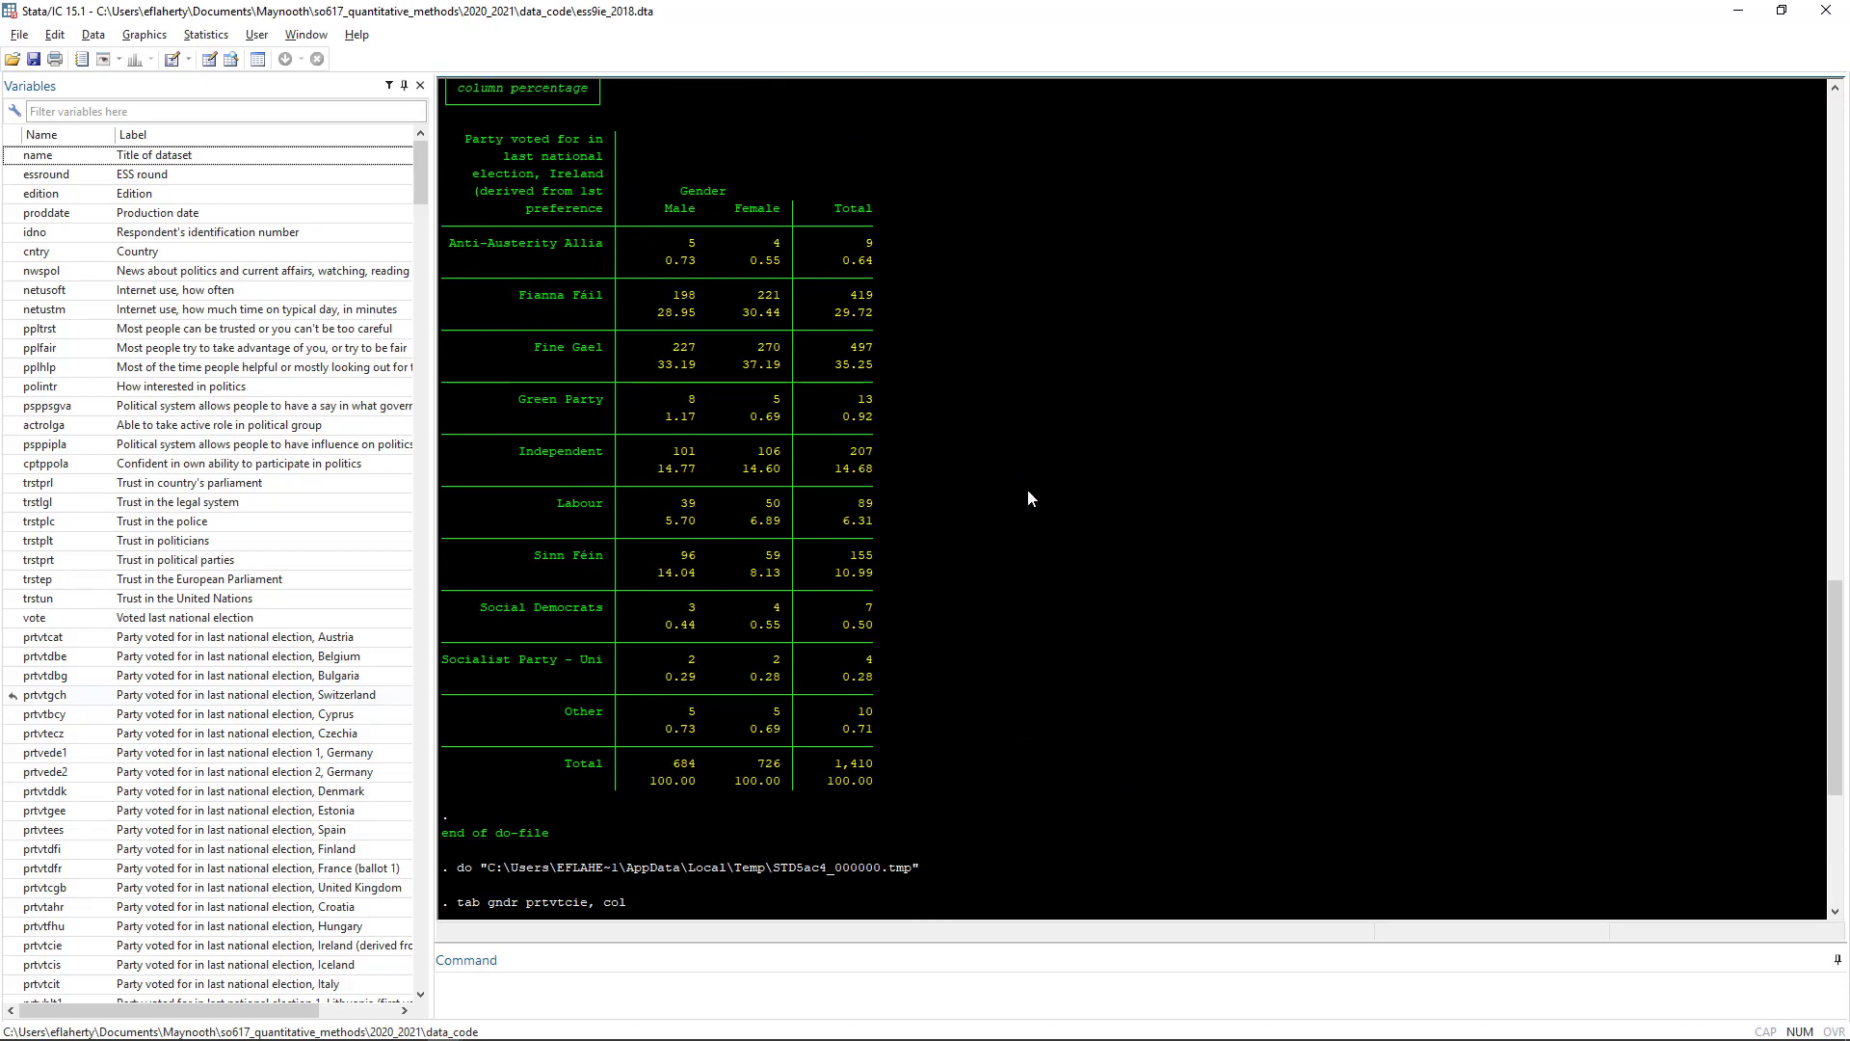
pyautogui.scroll(-8, 1067, 586)
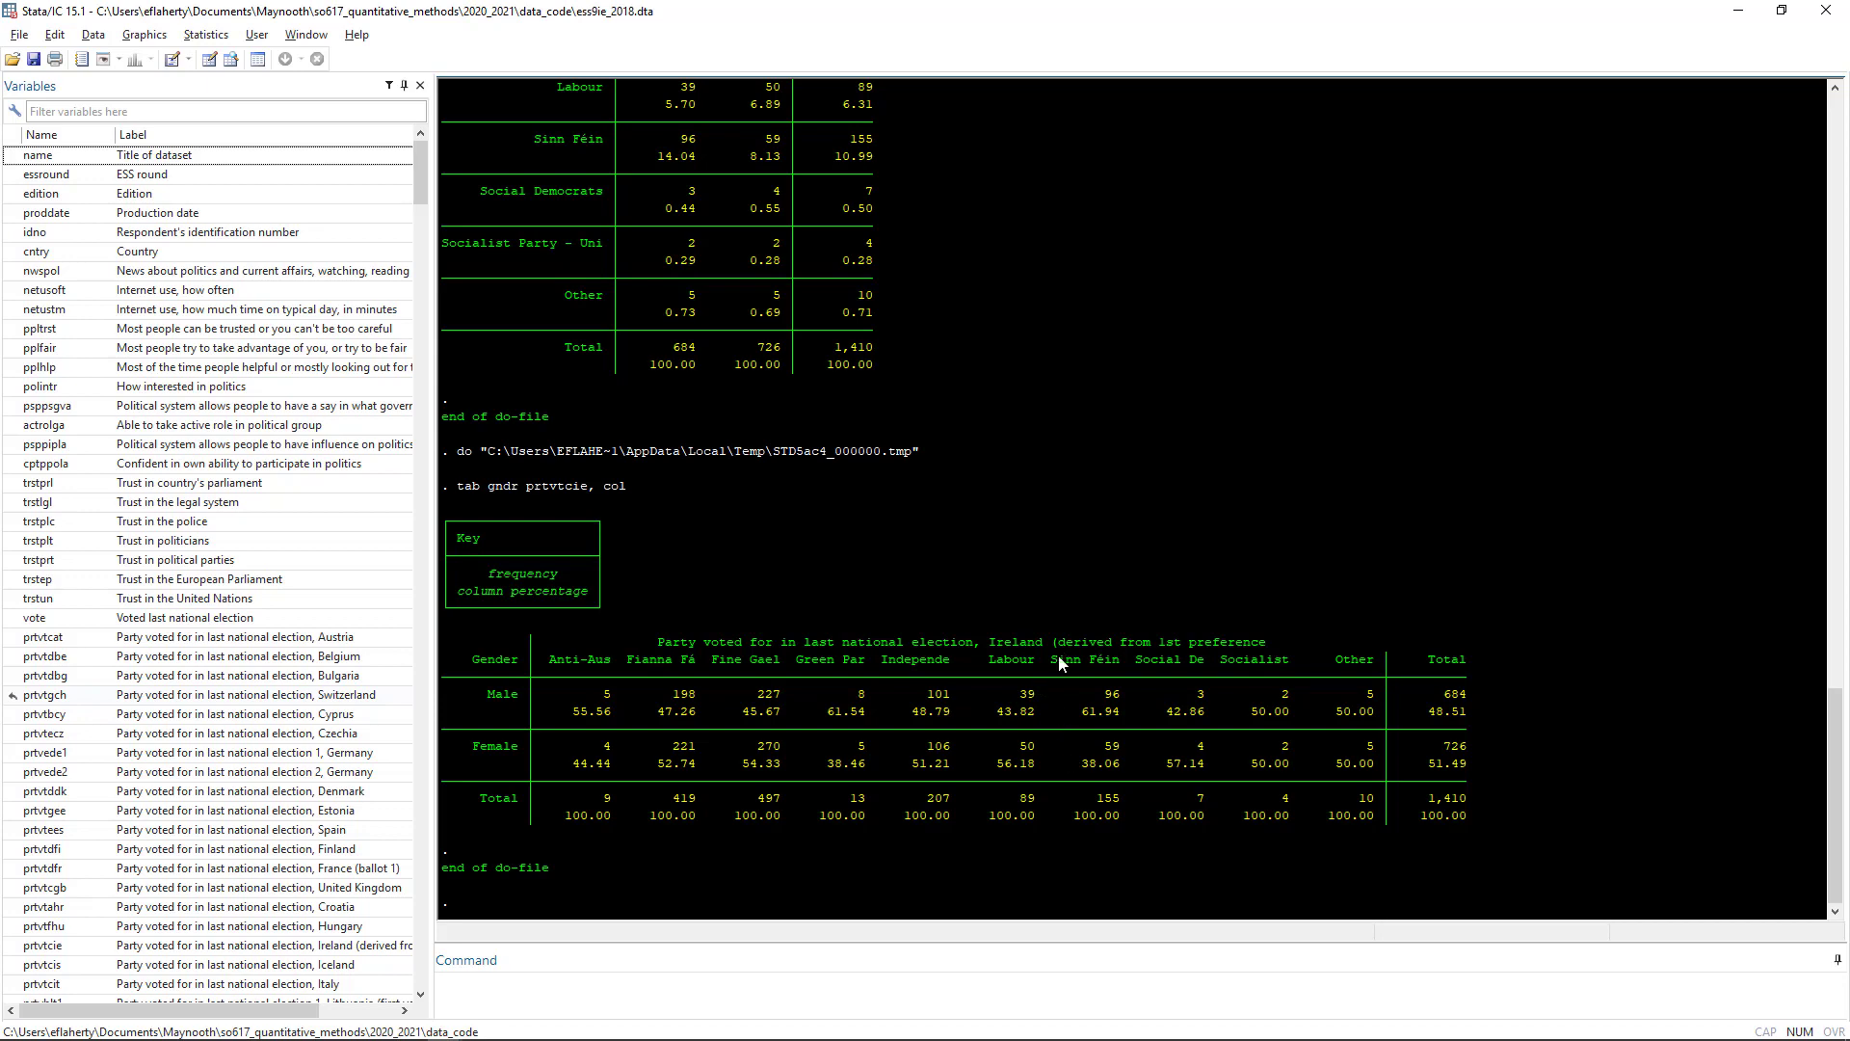
pyautogui.hotkey('alt', 'Tab')
pyautogui.click(261, 292)
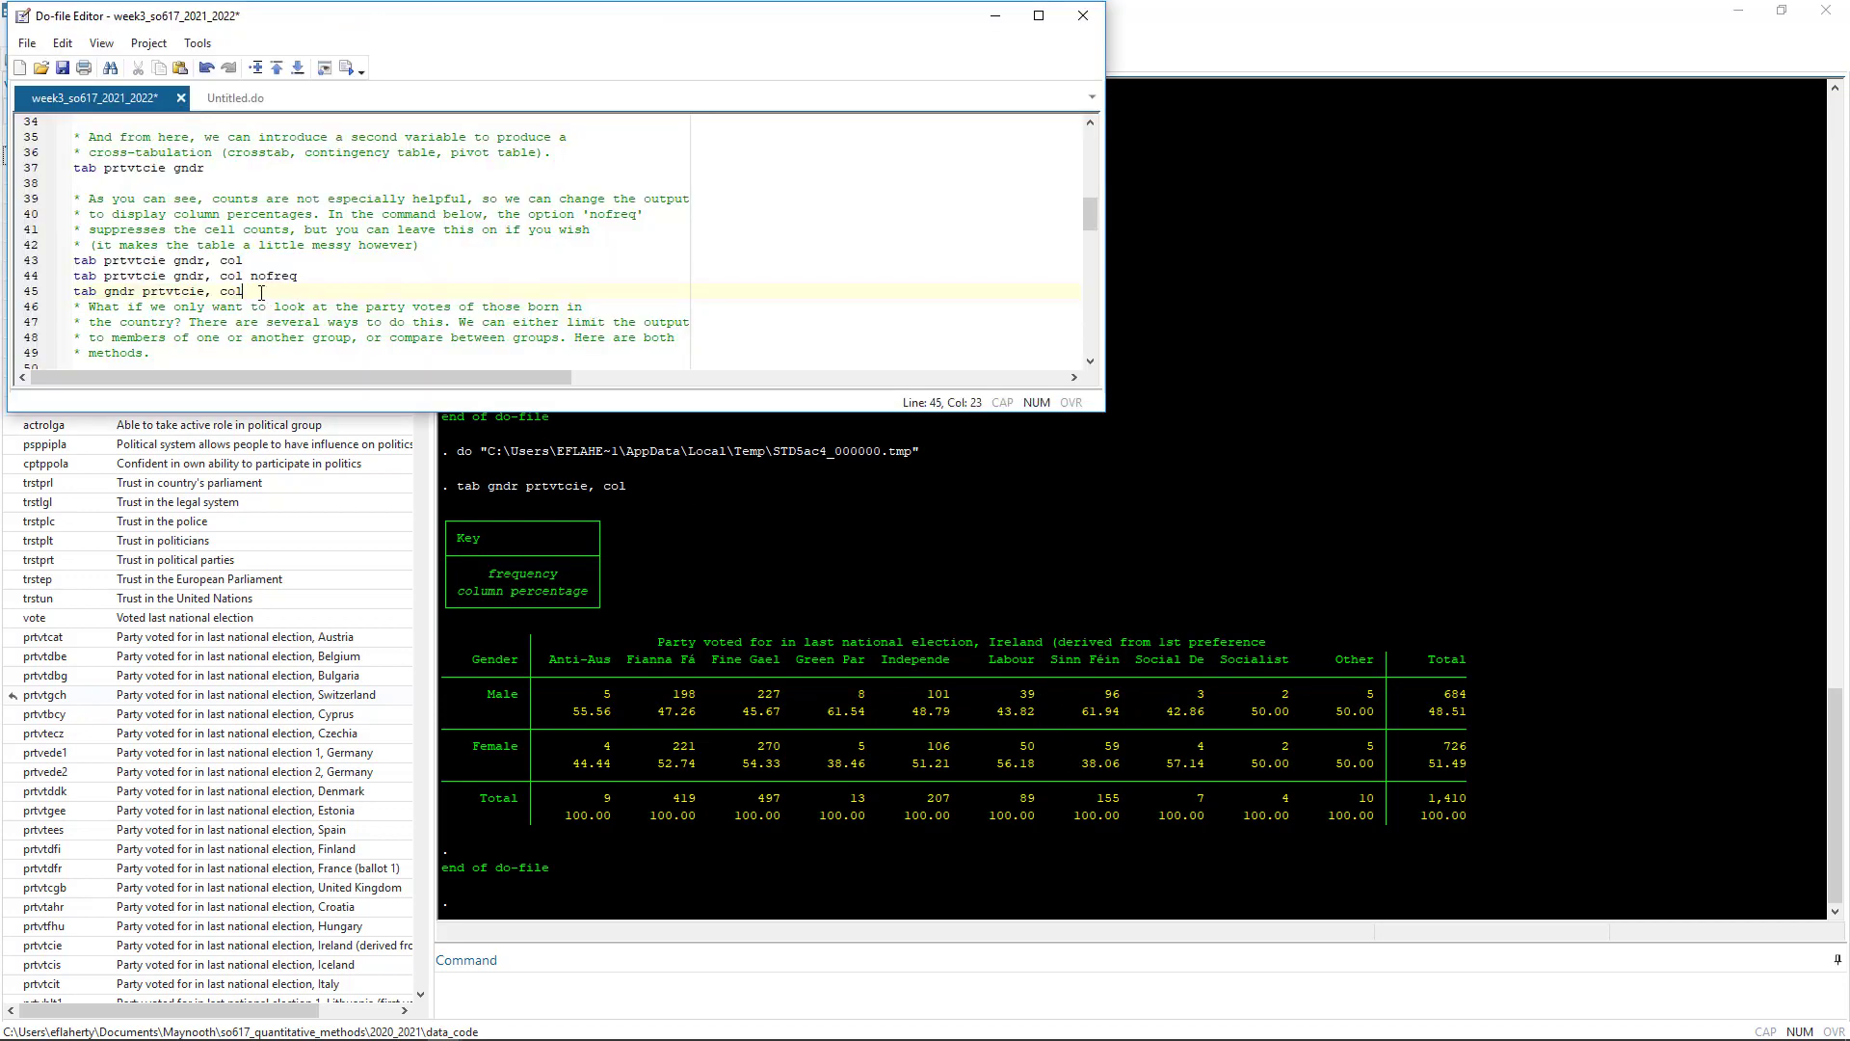
pyautogui.press('BackSpace')
pyautogui.press('BackSpace')
pyautogui.press('BackSpace')
pyautogui.write('row')
# - Run only the line "tab gndr prtvtcie, row" and bring the results window to the front
pyautogui.moveTo(245, 292); pyautogui.dragTo(71, 291)
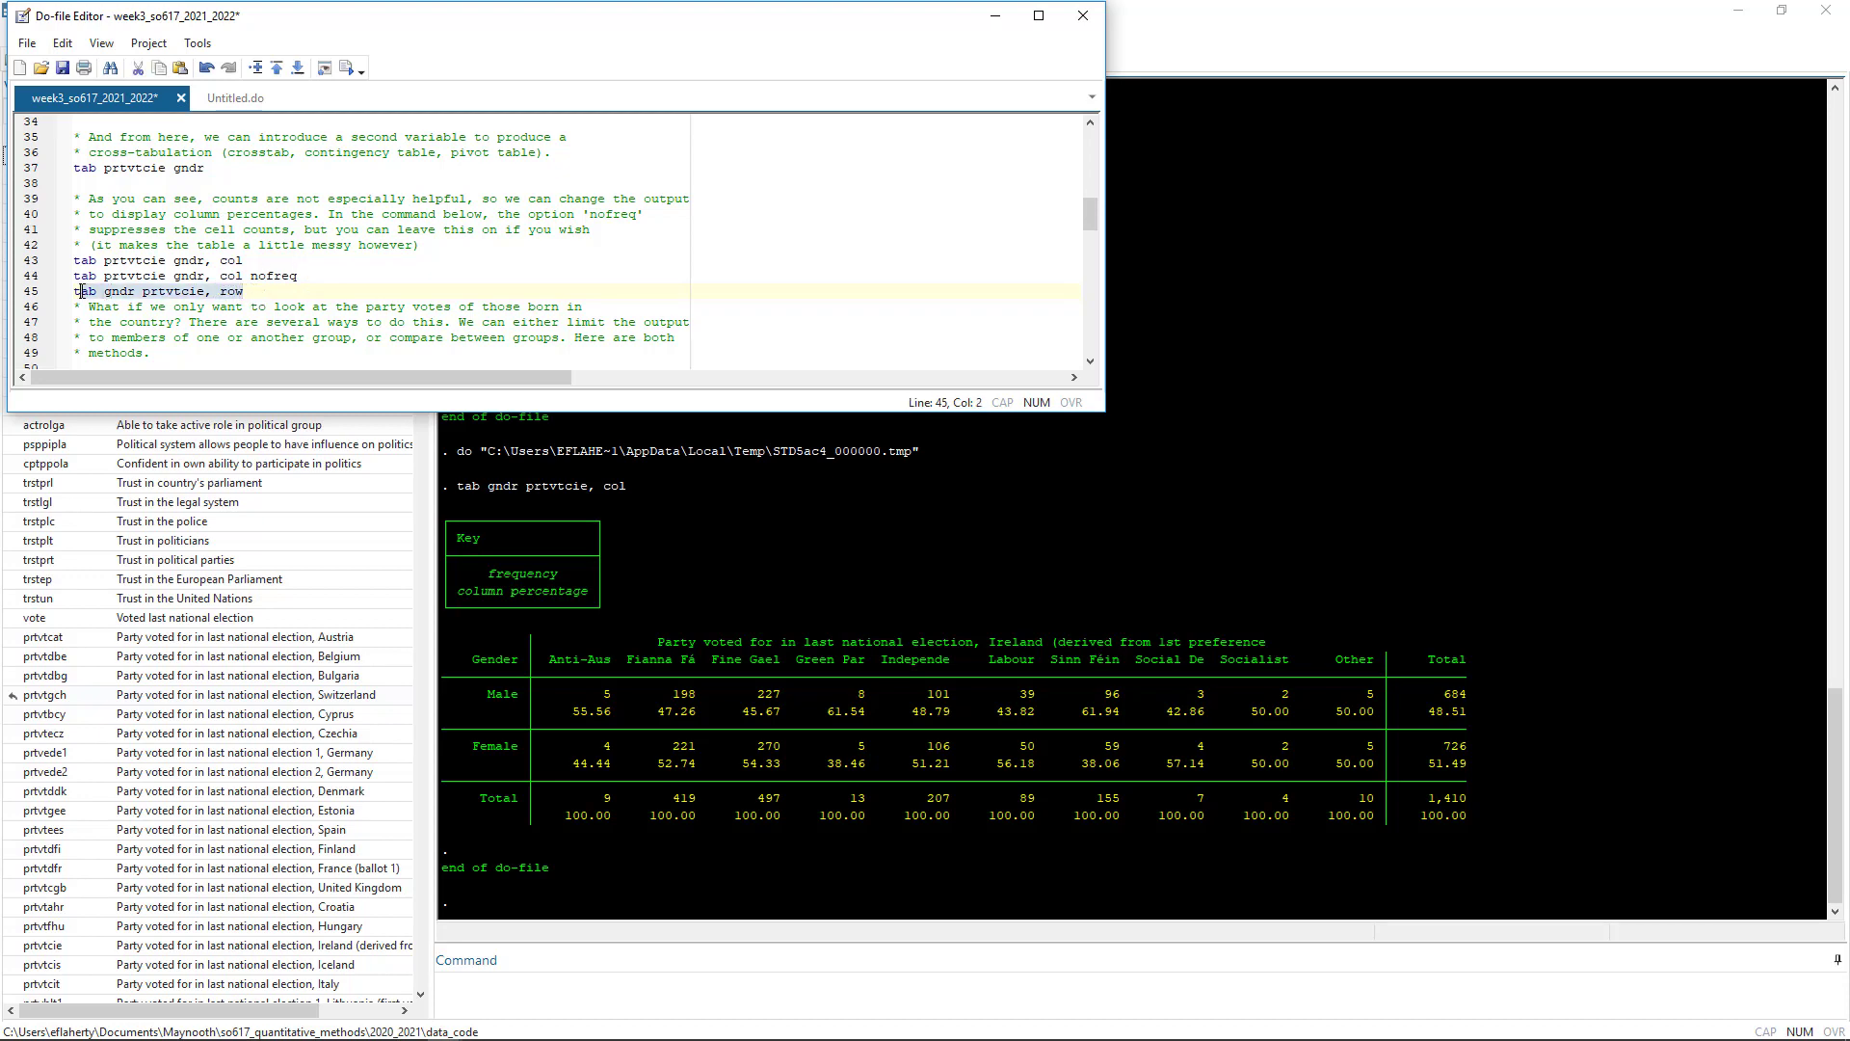
pyautogui.hotkey('ctrl', 'd')
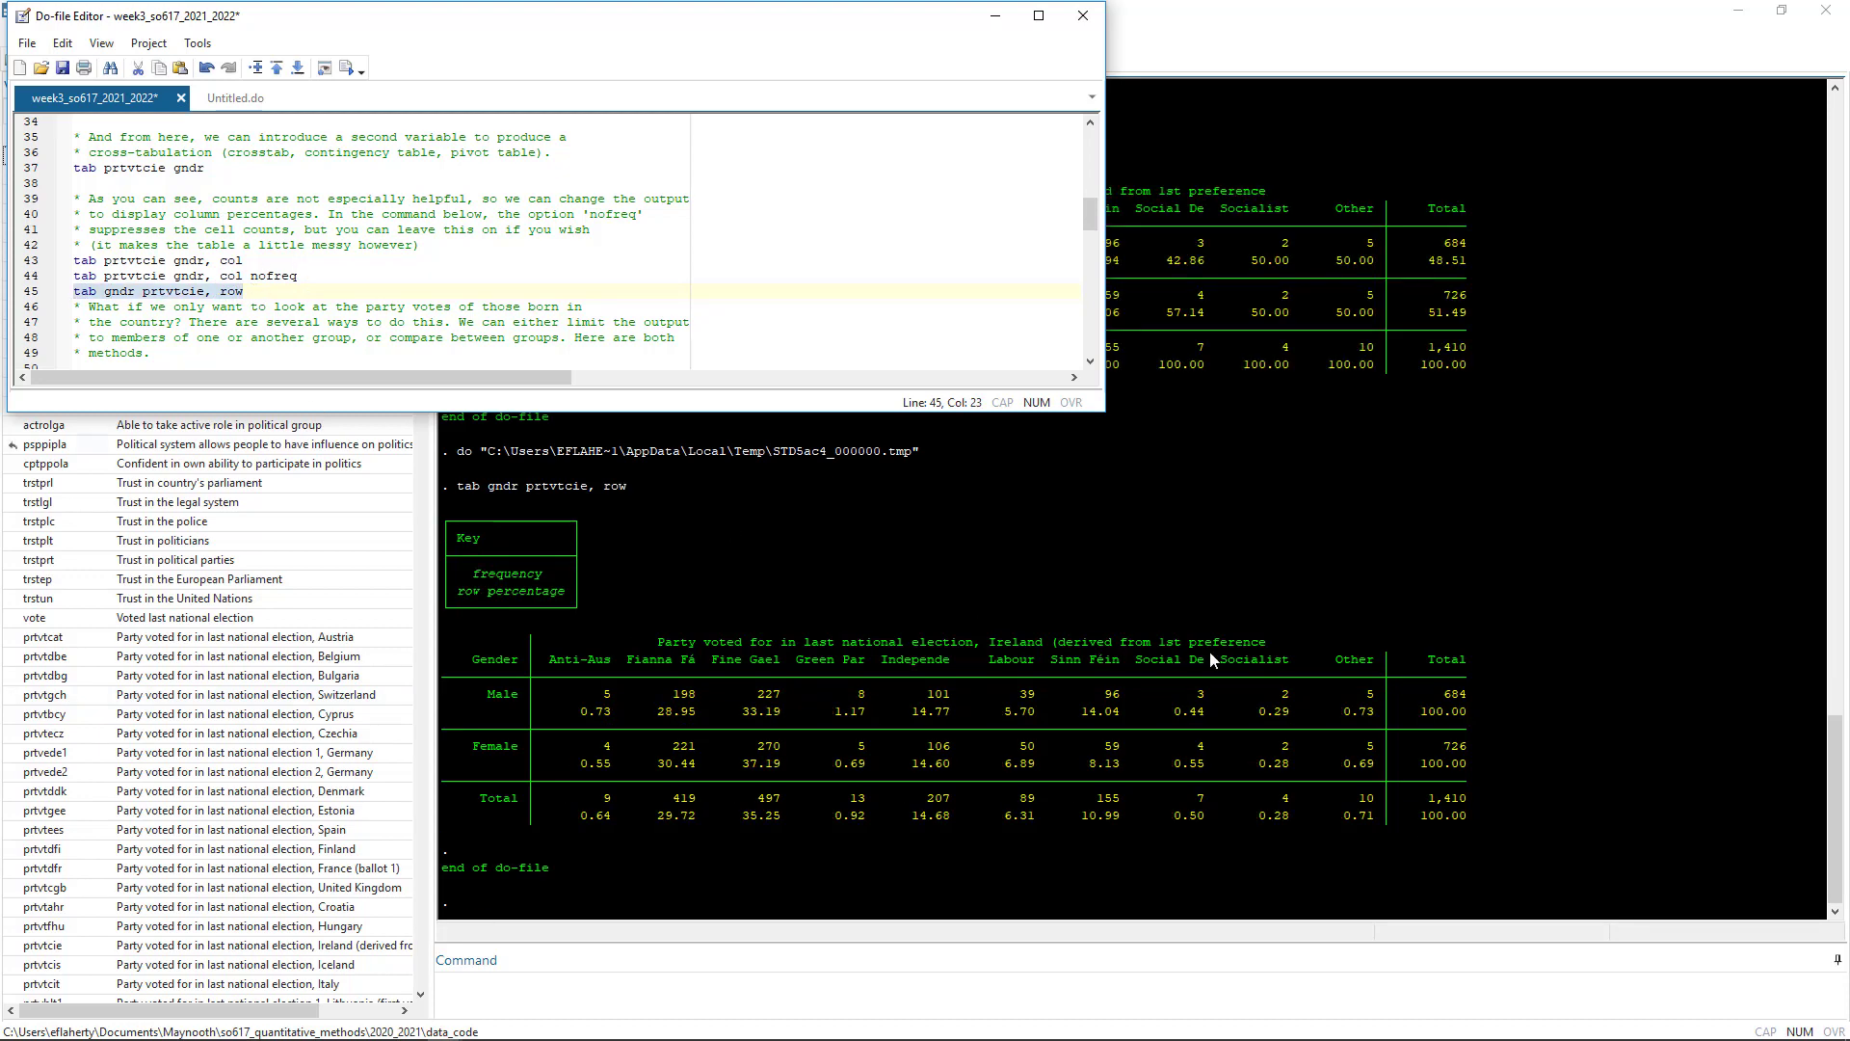
pyautogui.click(1582, 665)
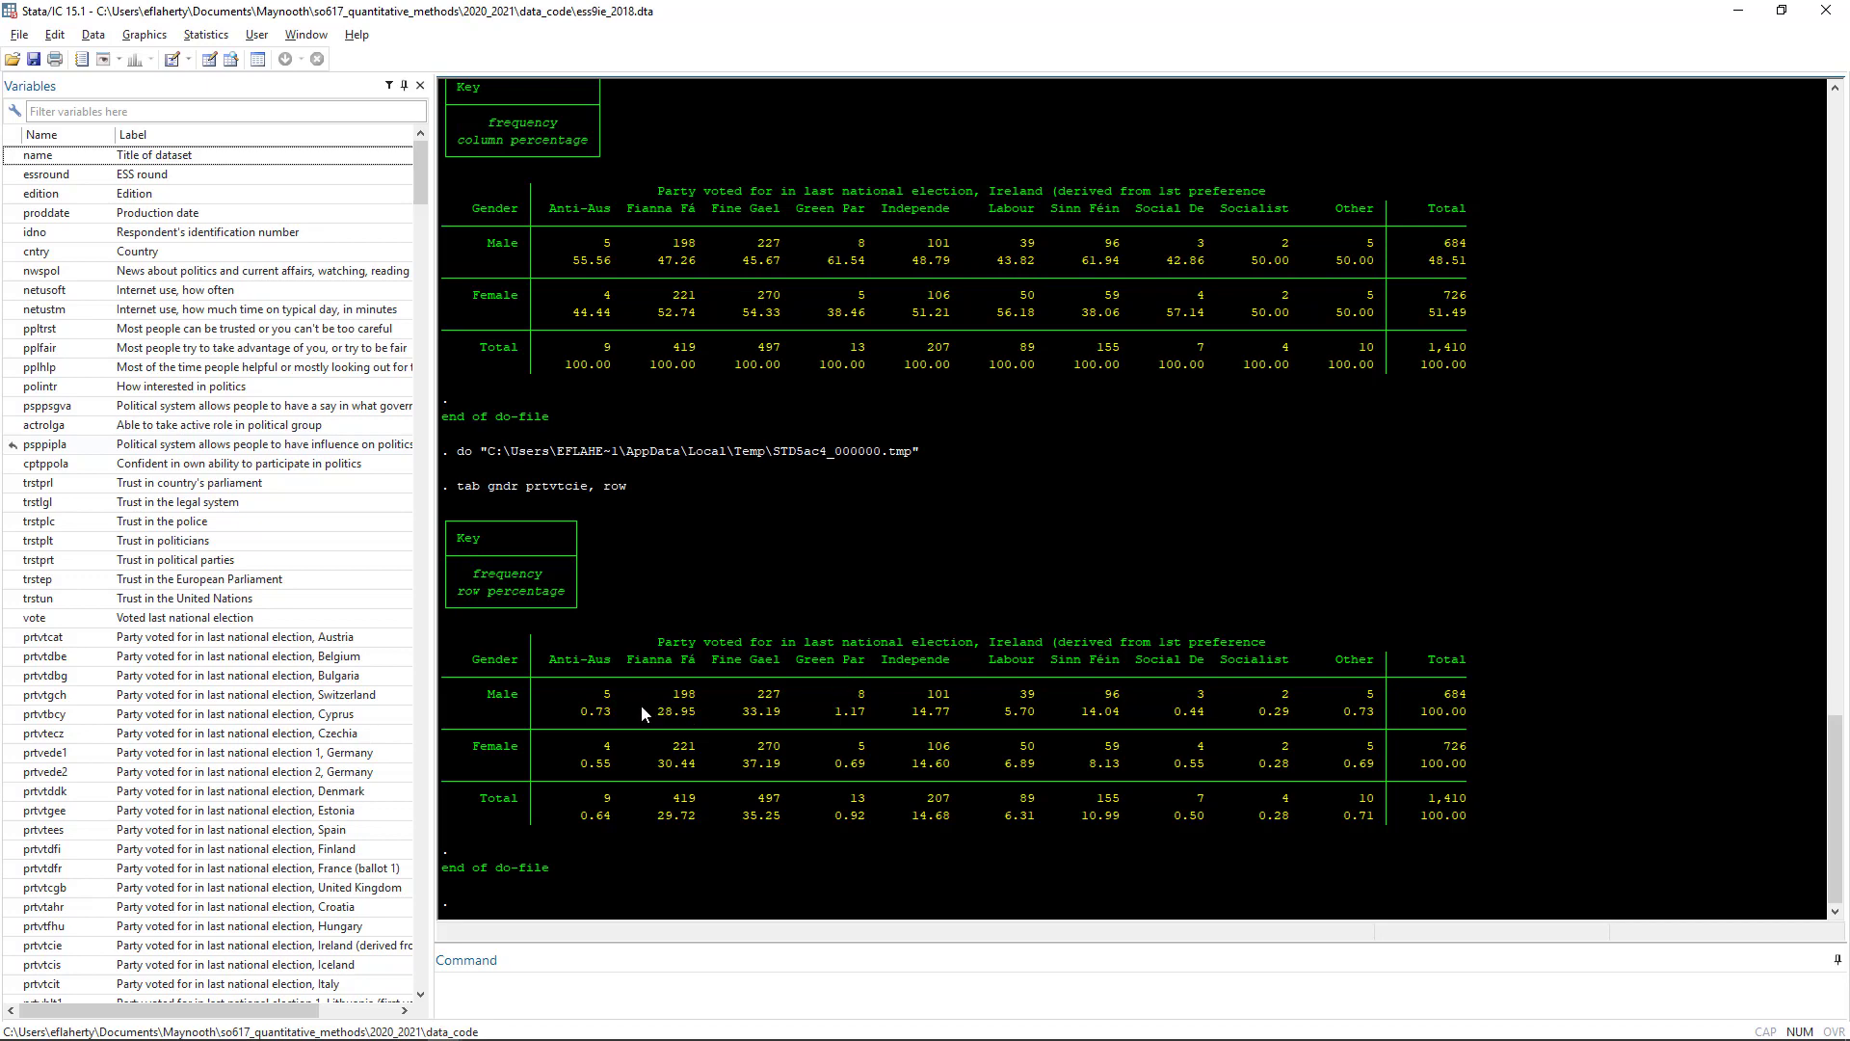
# - Compare the row-percentage table of gender by party with the two earlier column-percentage tables in the results
pyautogui.scroll(17, 615, 702)
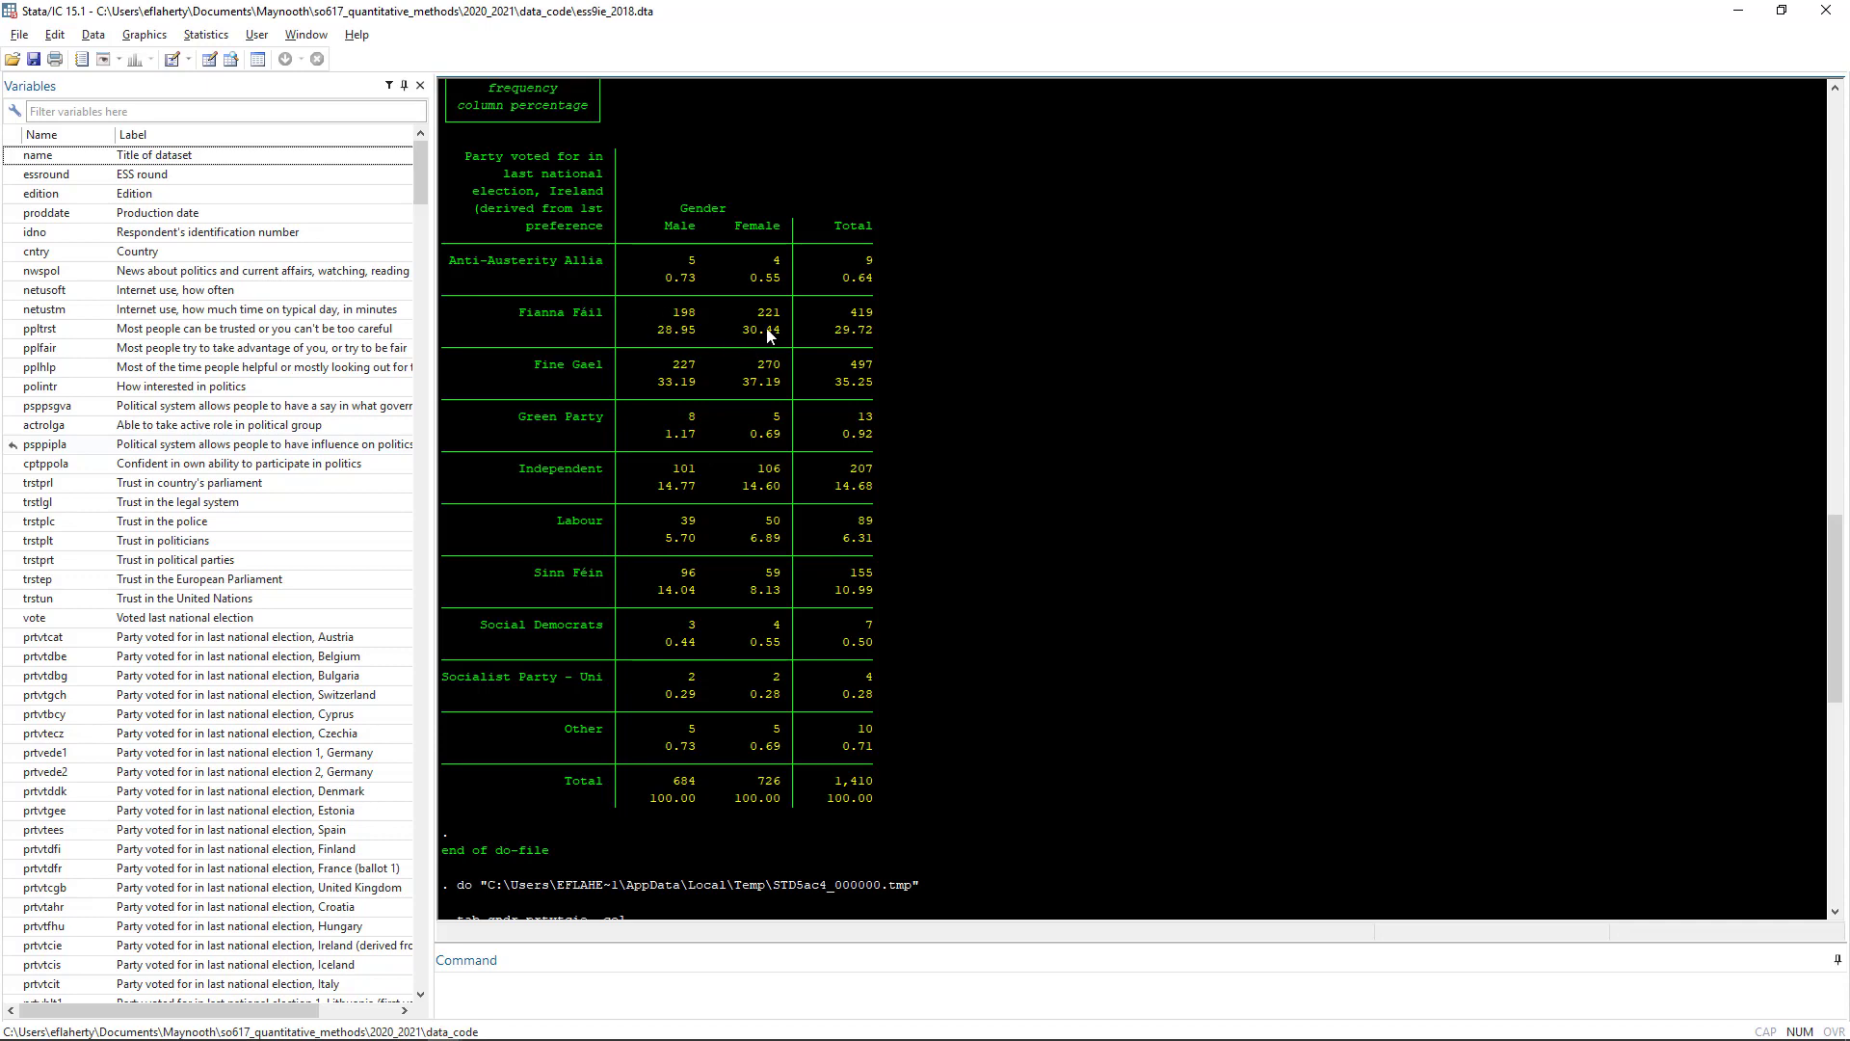
pyautogui.scroll(-9, 773, 336)
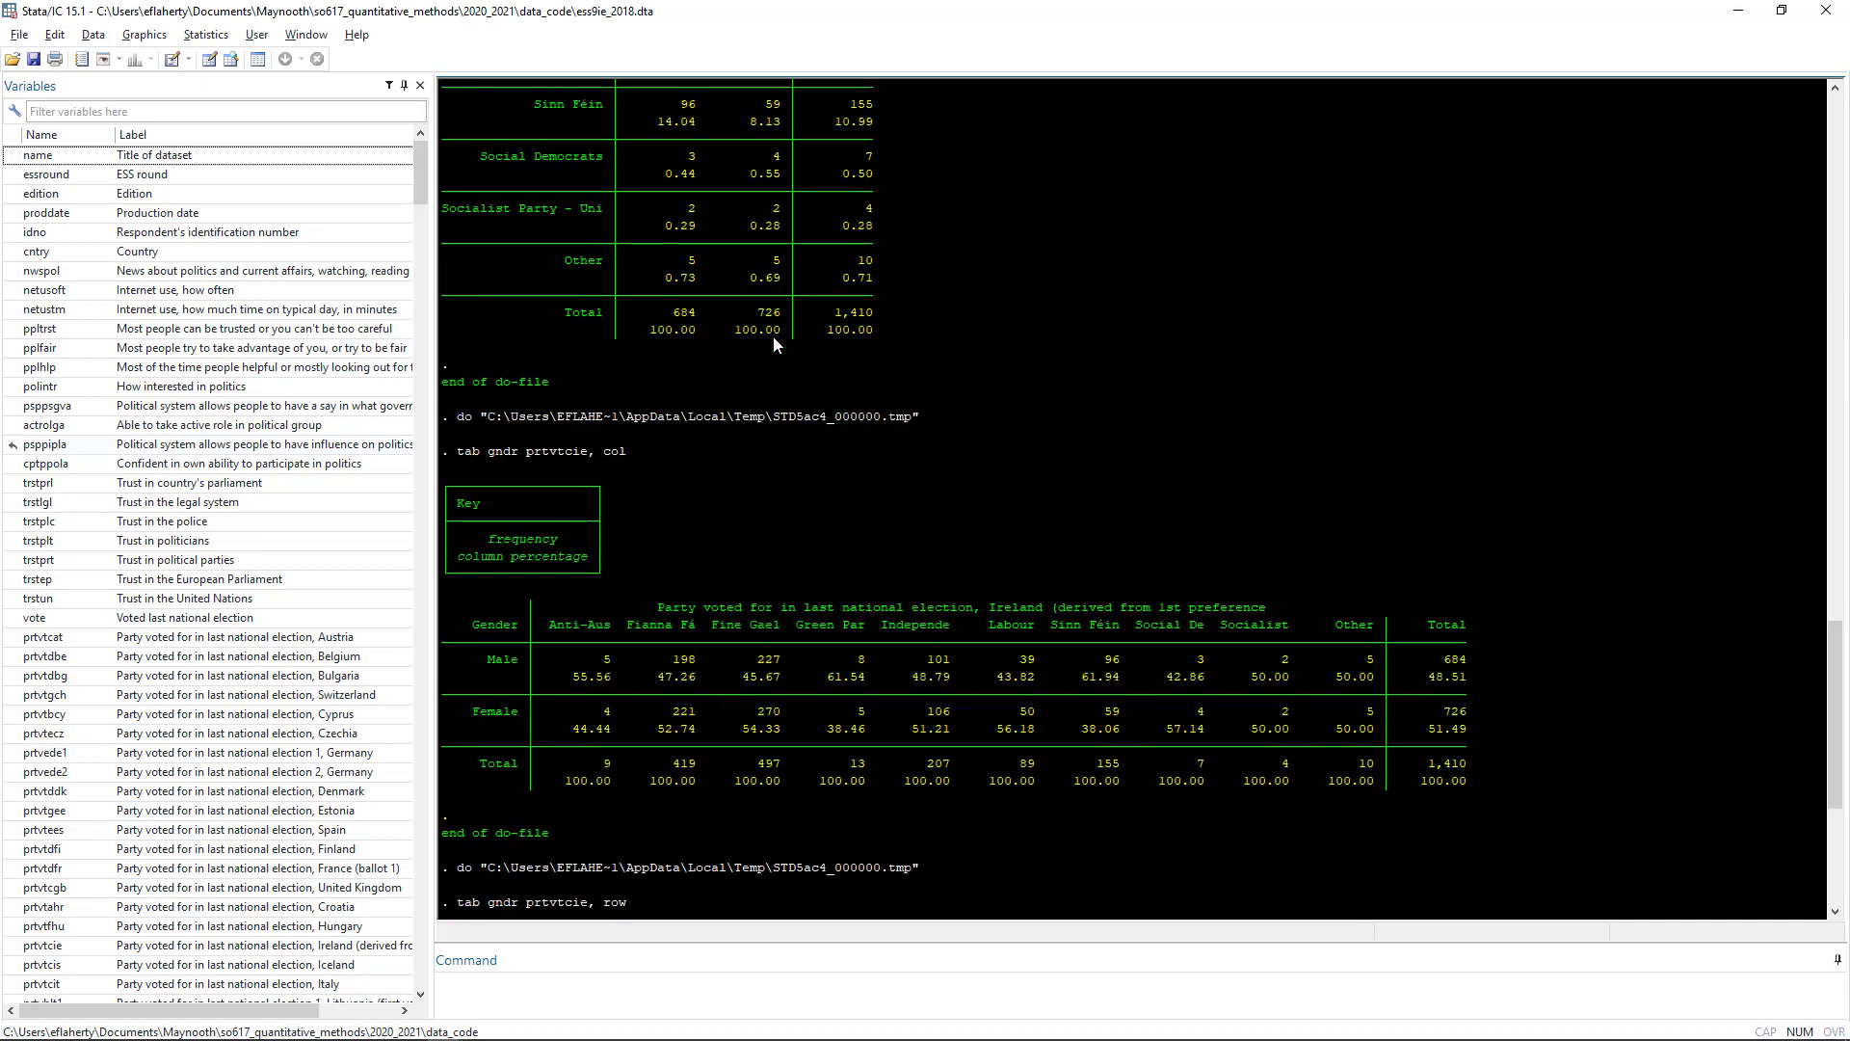
pyautogui.scroll(-3, 773, 335)
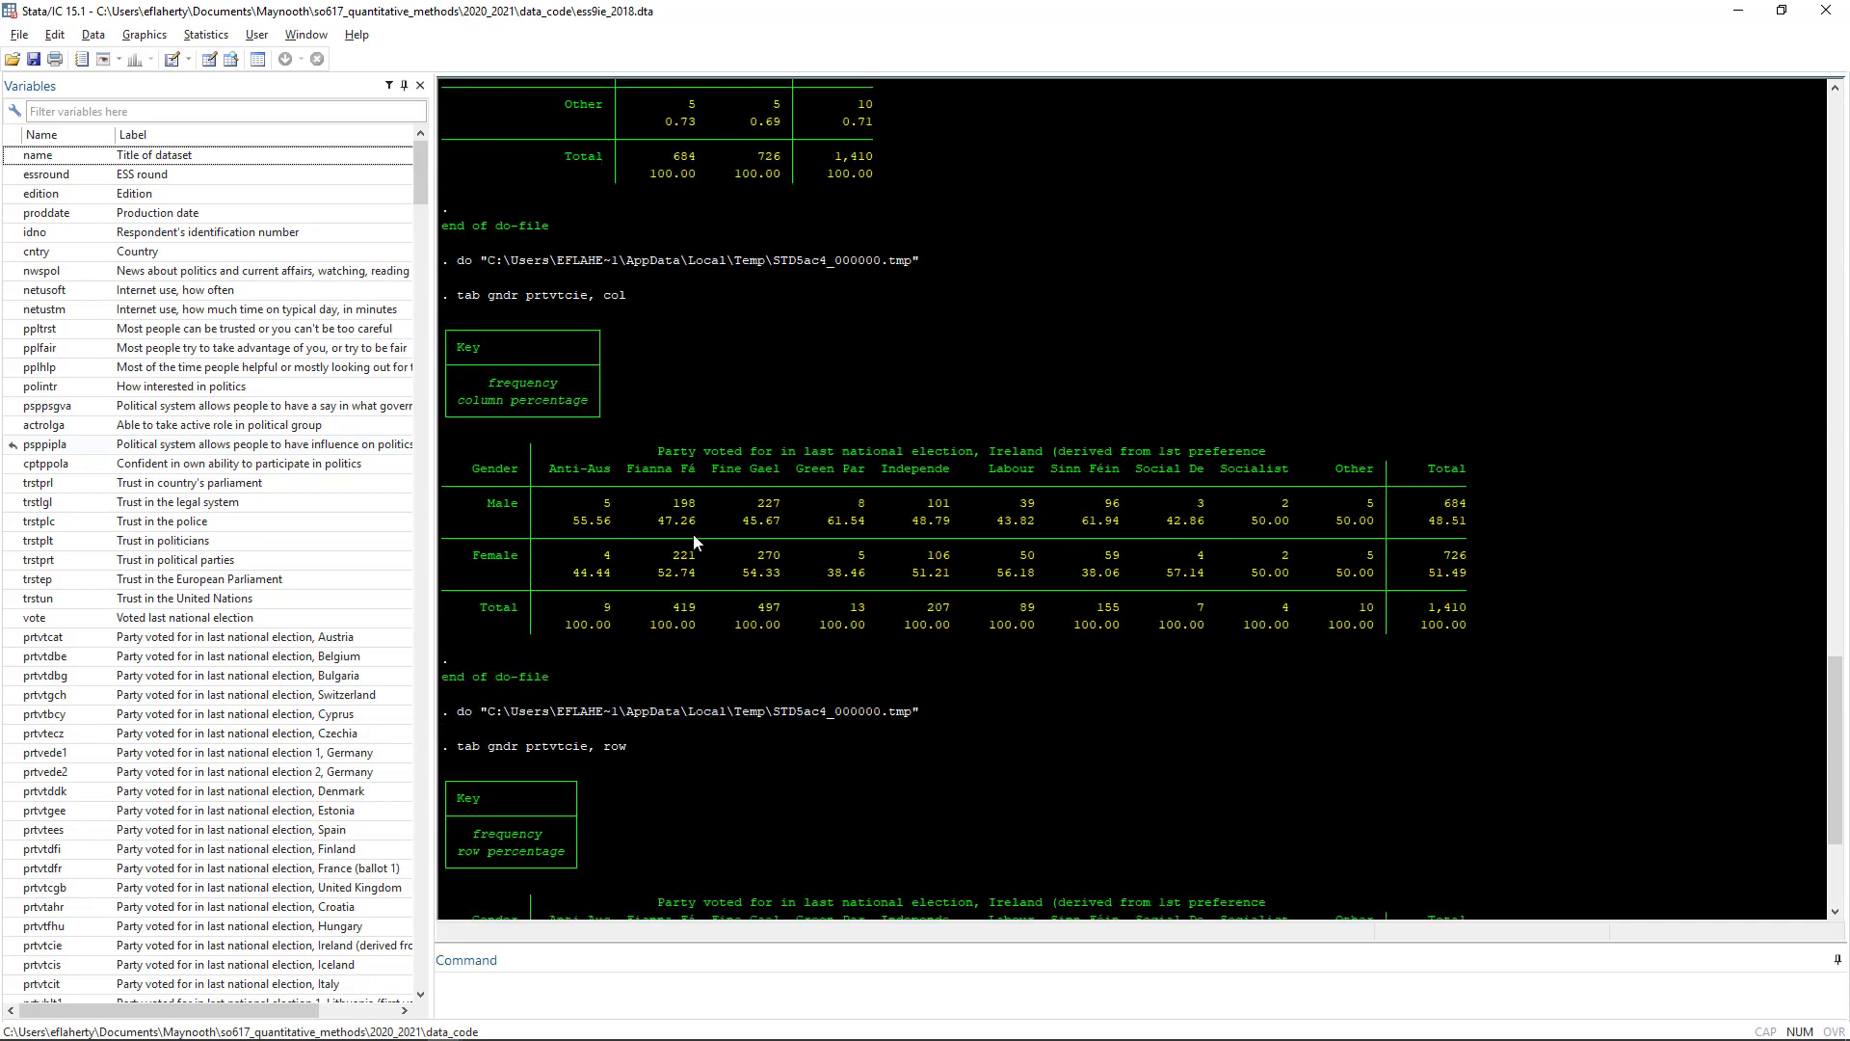
pyautogui.scroll(-5, 1037, 641)
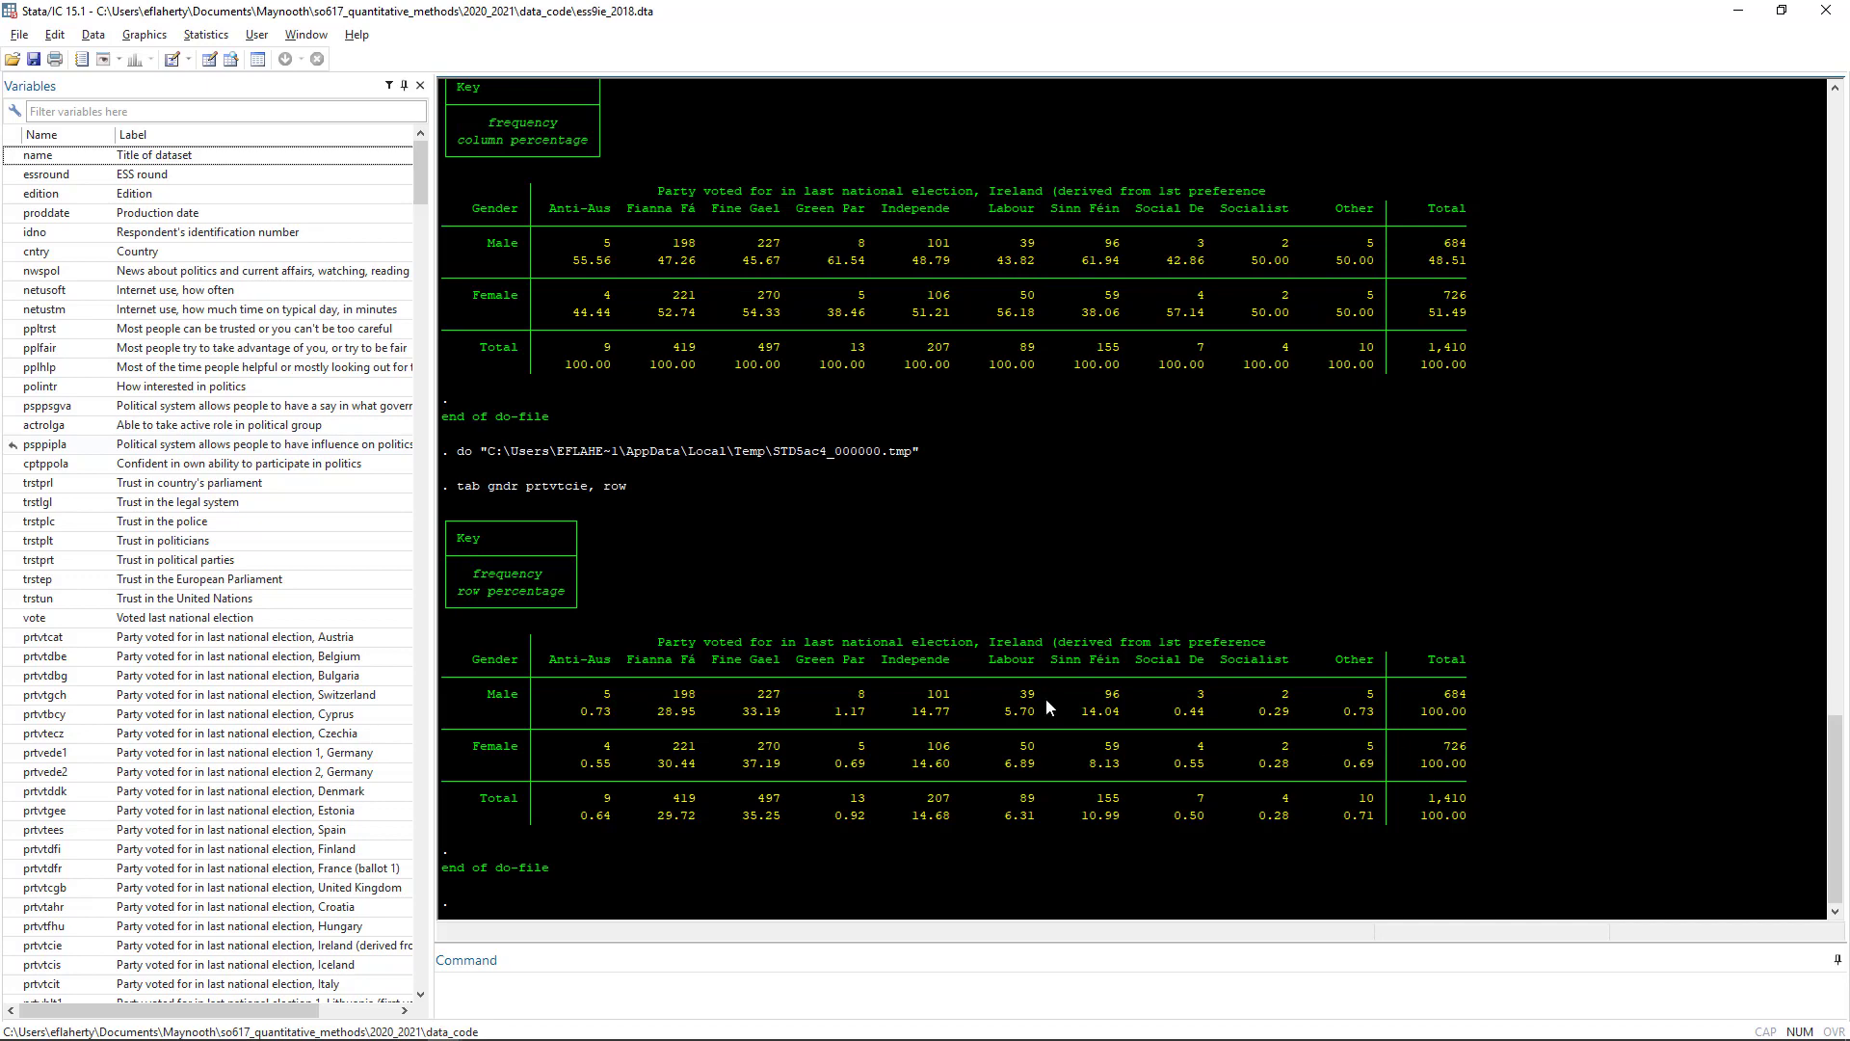
pyautogui.scroll(15, 1477, 696)
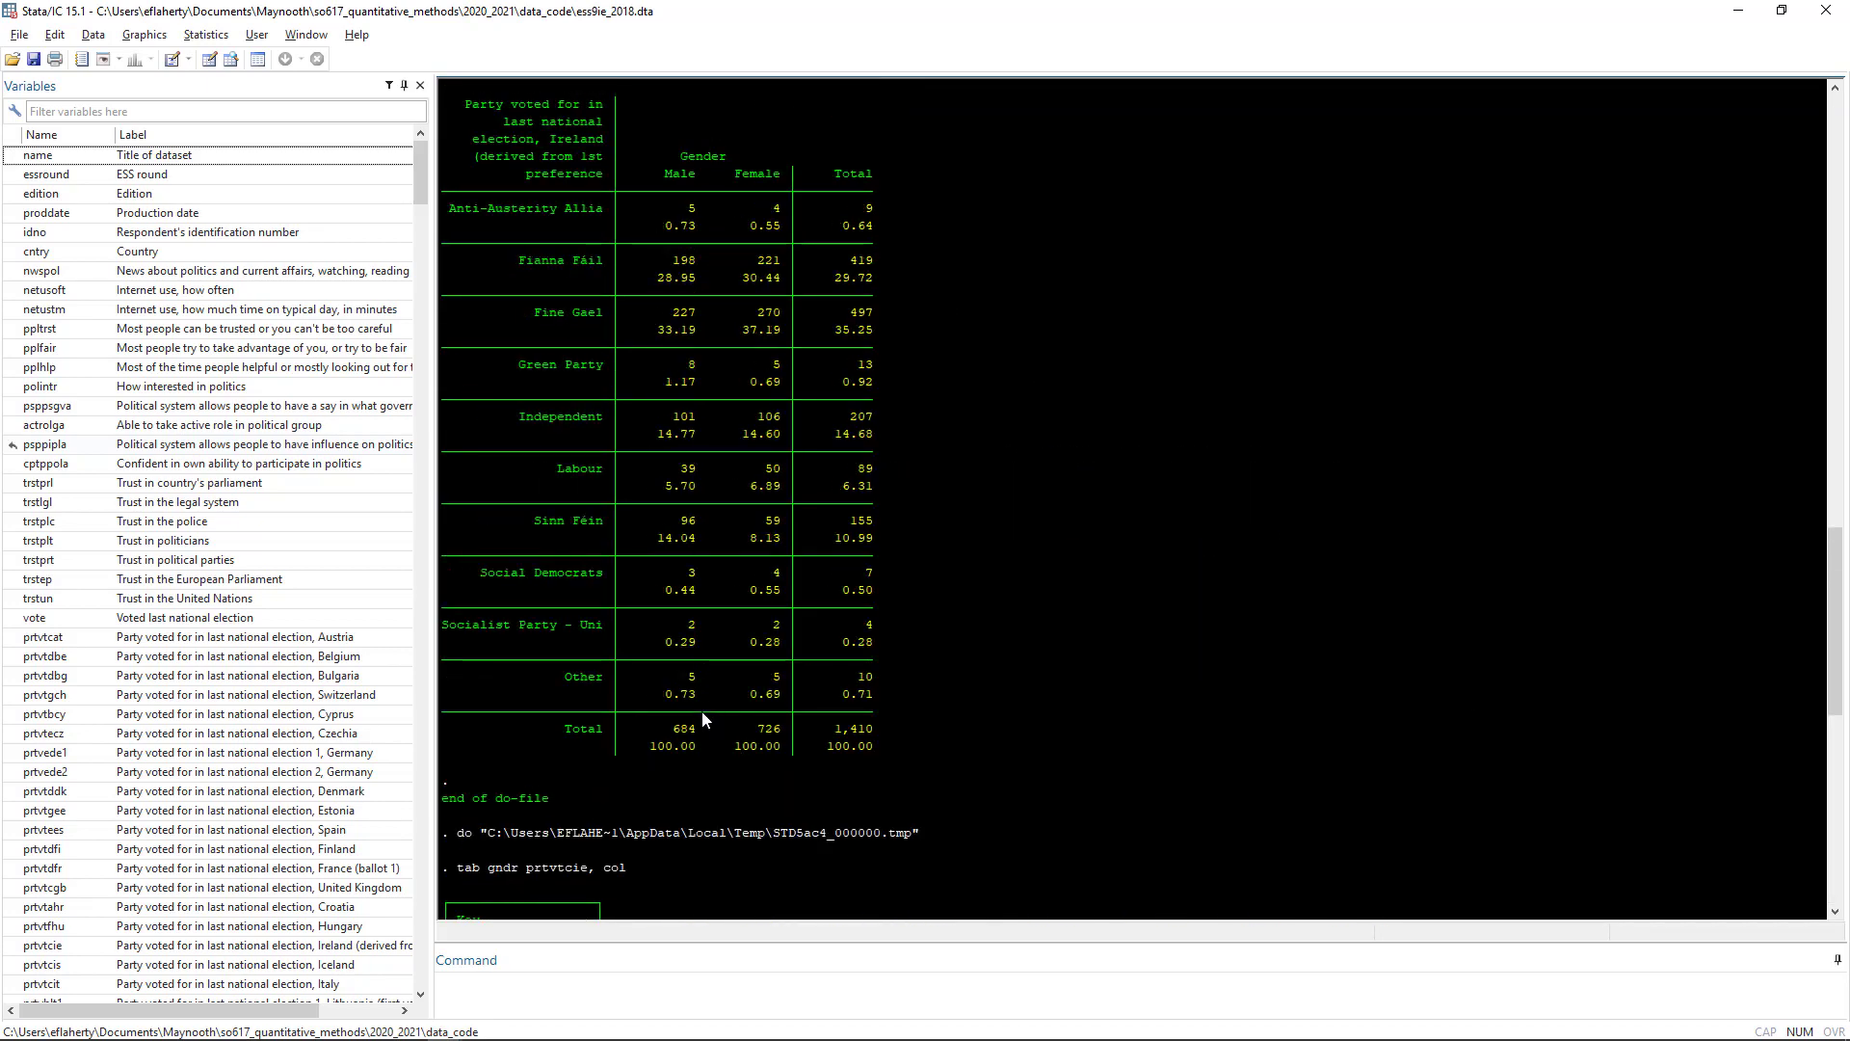
# - Remove the command "tab gndr prtvtcie, row" from line 45 of the do-file and return to the results window
pyautogui.hotkey('alt', 'Tab')
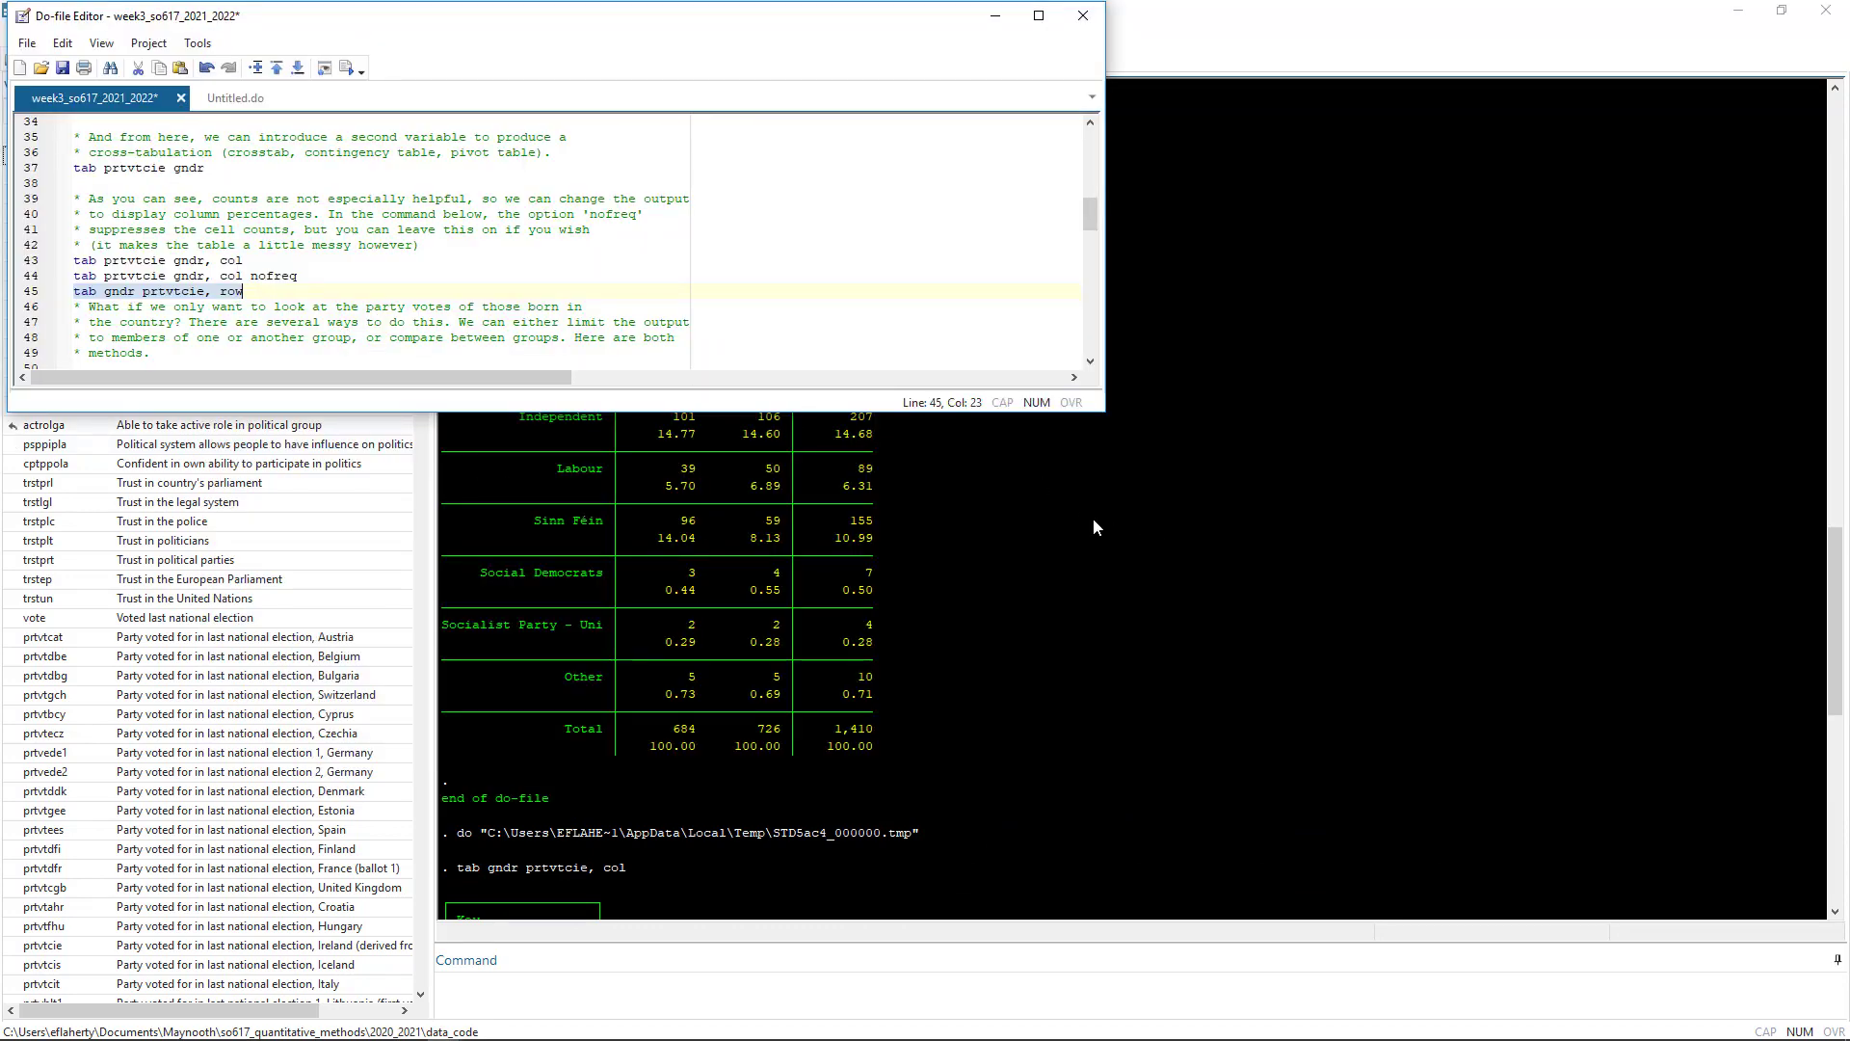
pyautogui.hotkey('ctrl', 'd')
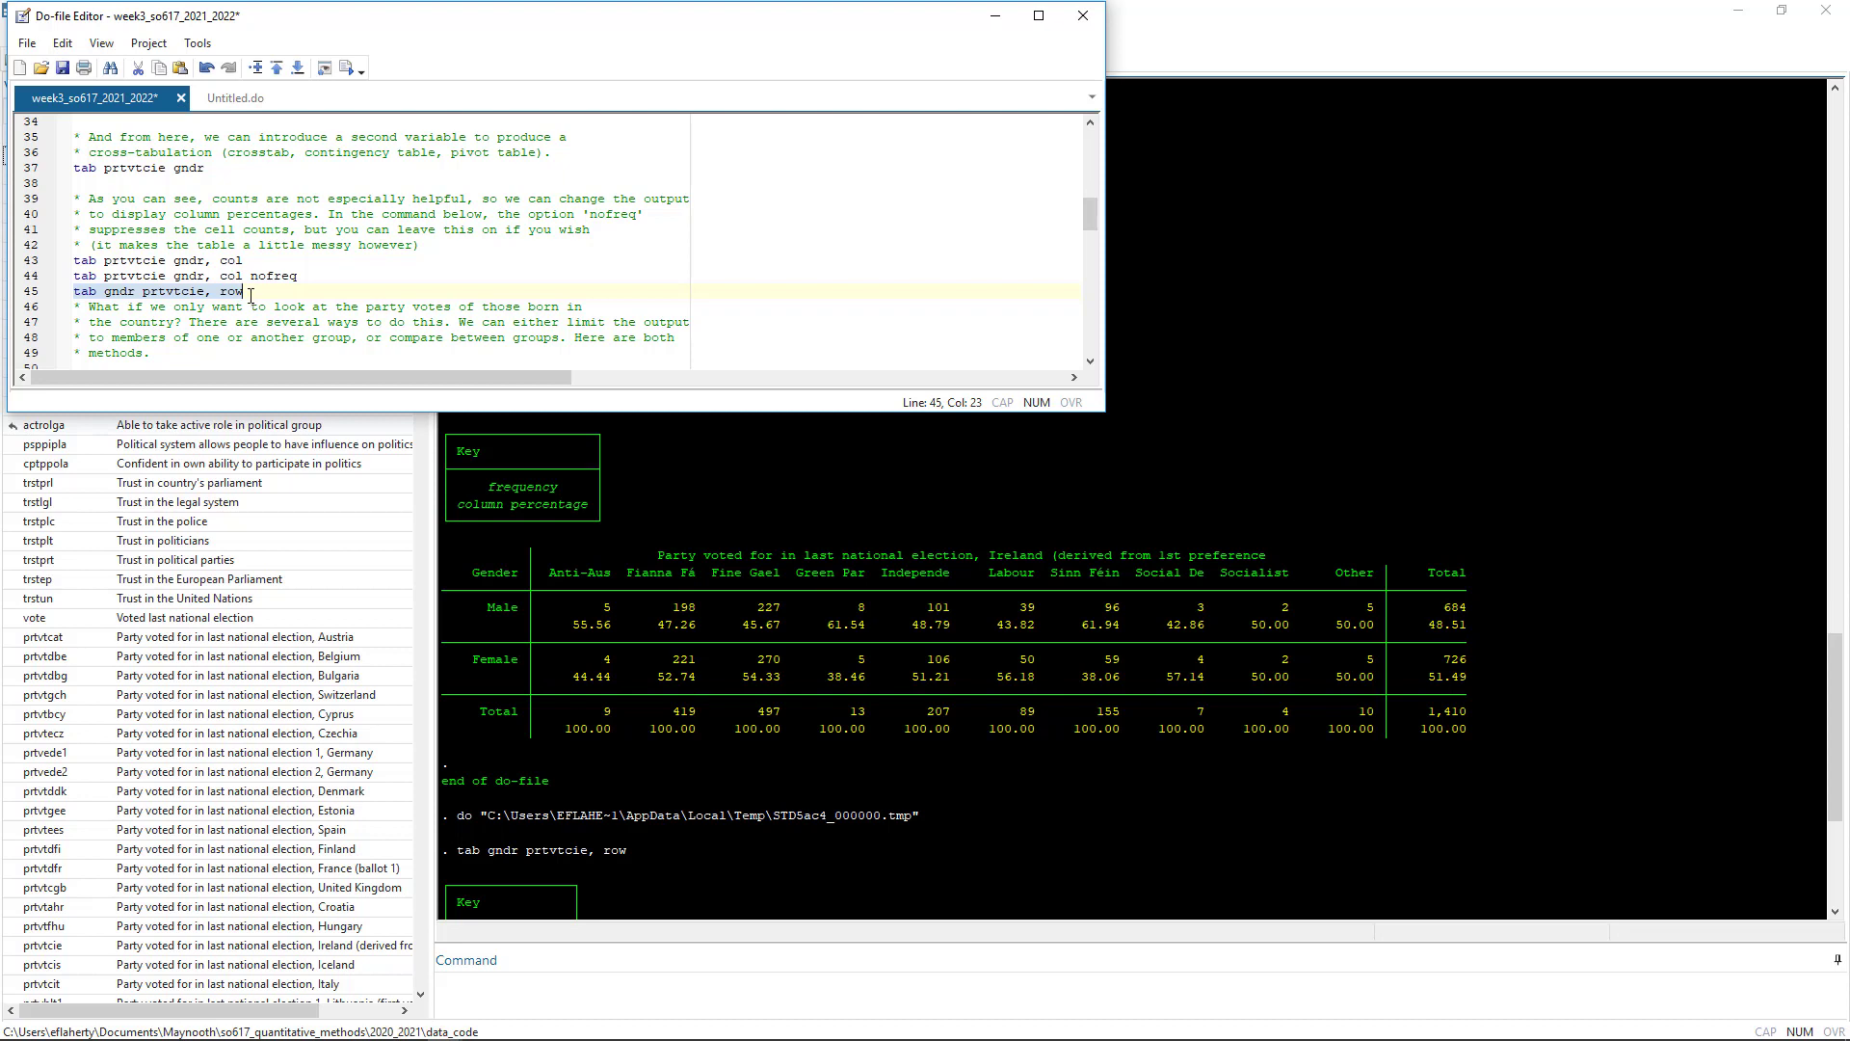
pyautogui.moveTo(250, 295); pyautogui.dragTo(59, 284)
pyautogui.hotkey('ctrl', 'x')
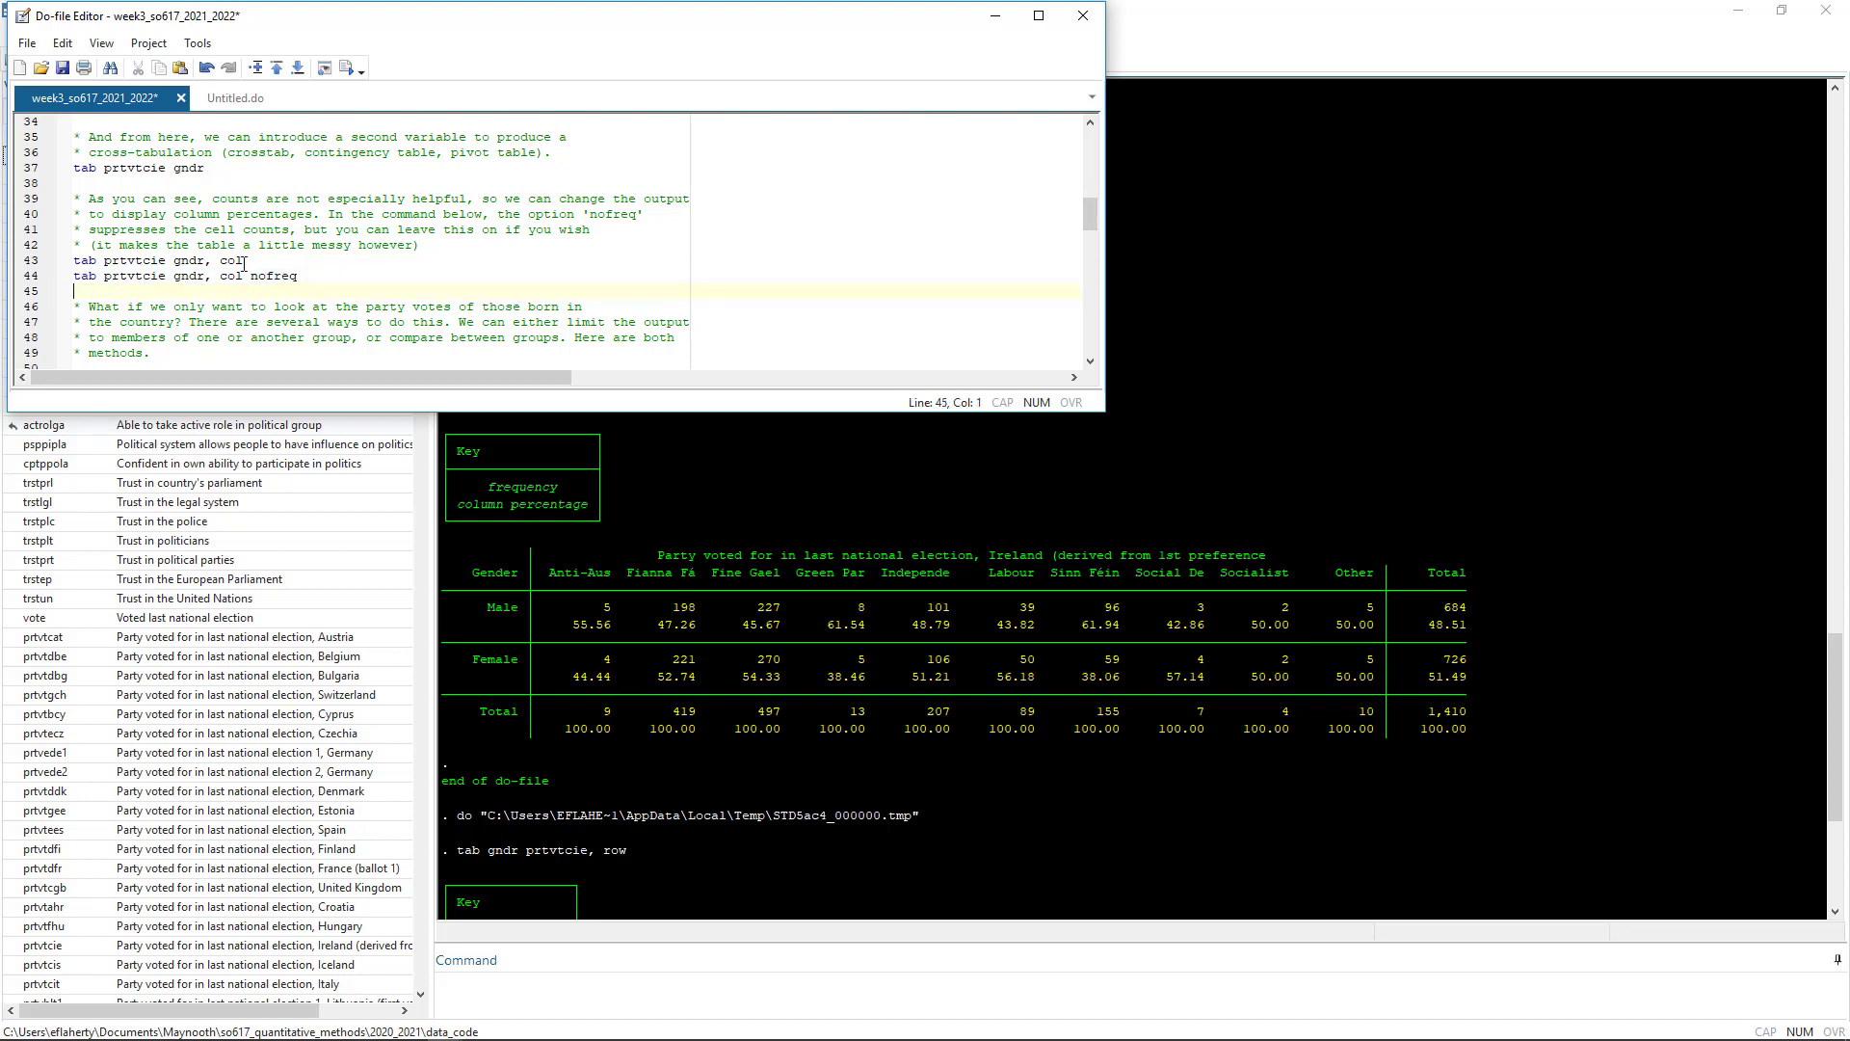
pyautogui.click(244, 261)
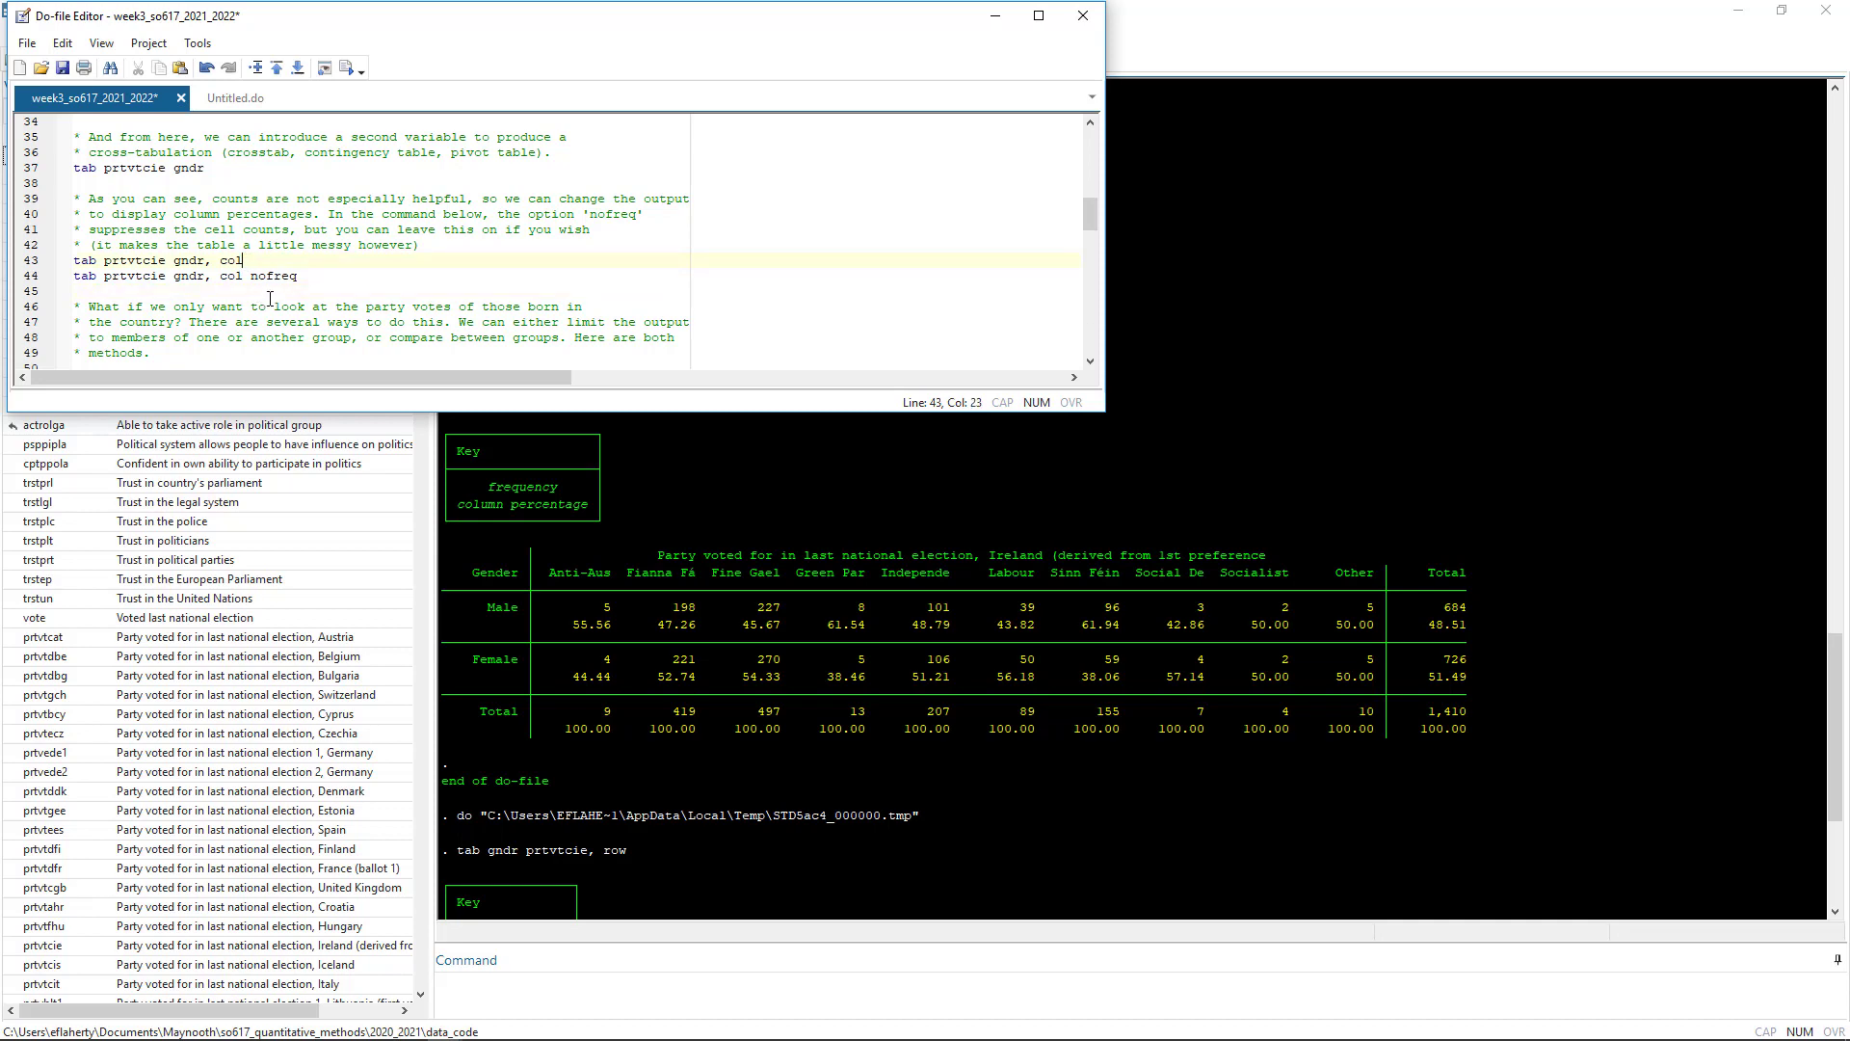
pyautogui.click(1357, 438)
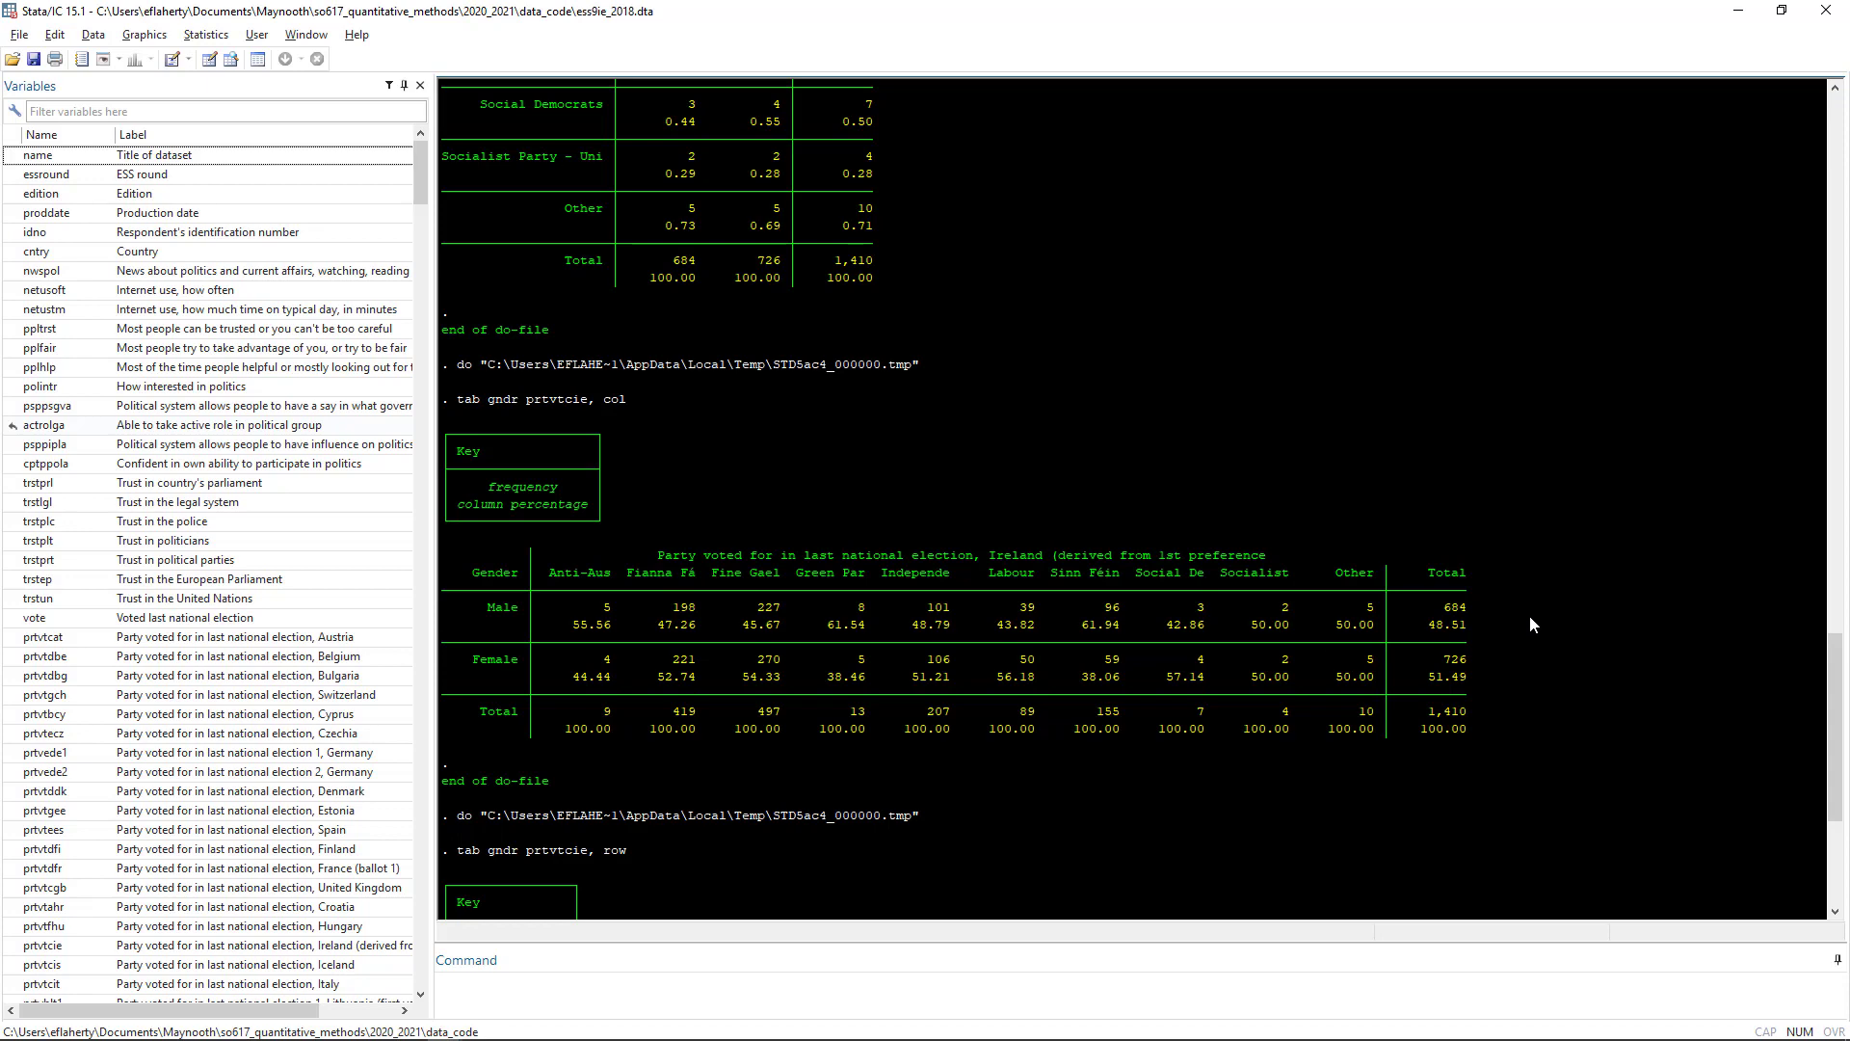
# - Run only the line "tab prtvtcie gndr, col nofreq" from the do-file and bring the results window to the front
pyautogui.hotkey('alt', 'Tab')
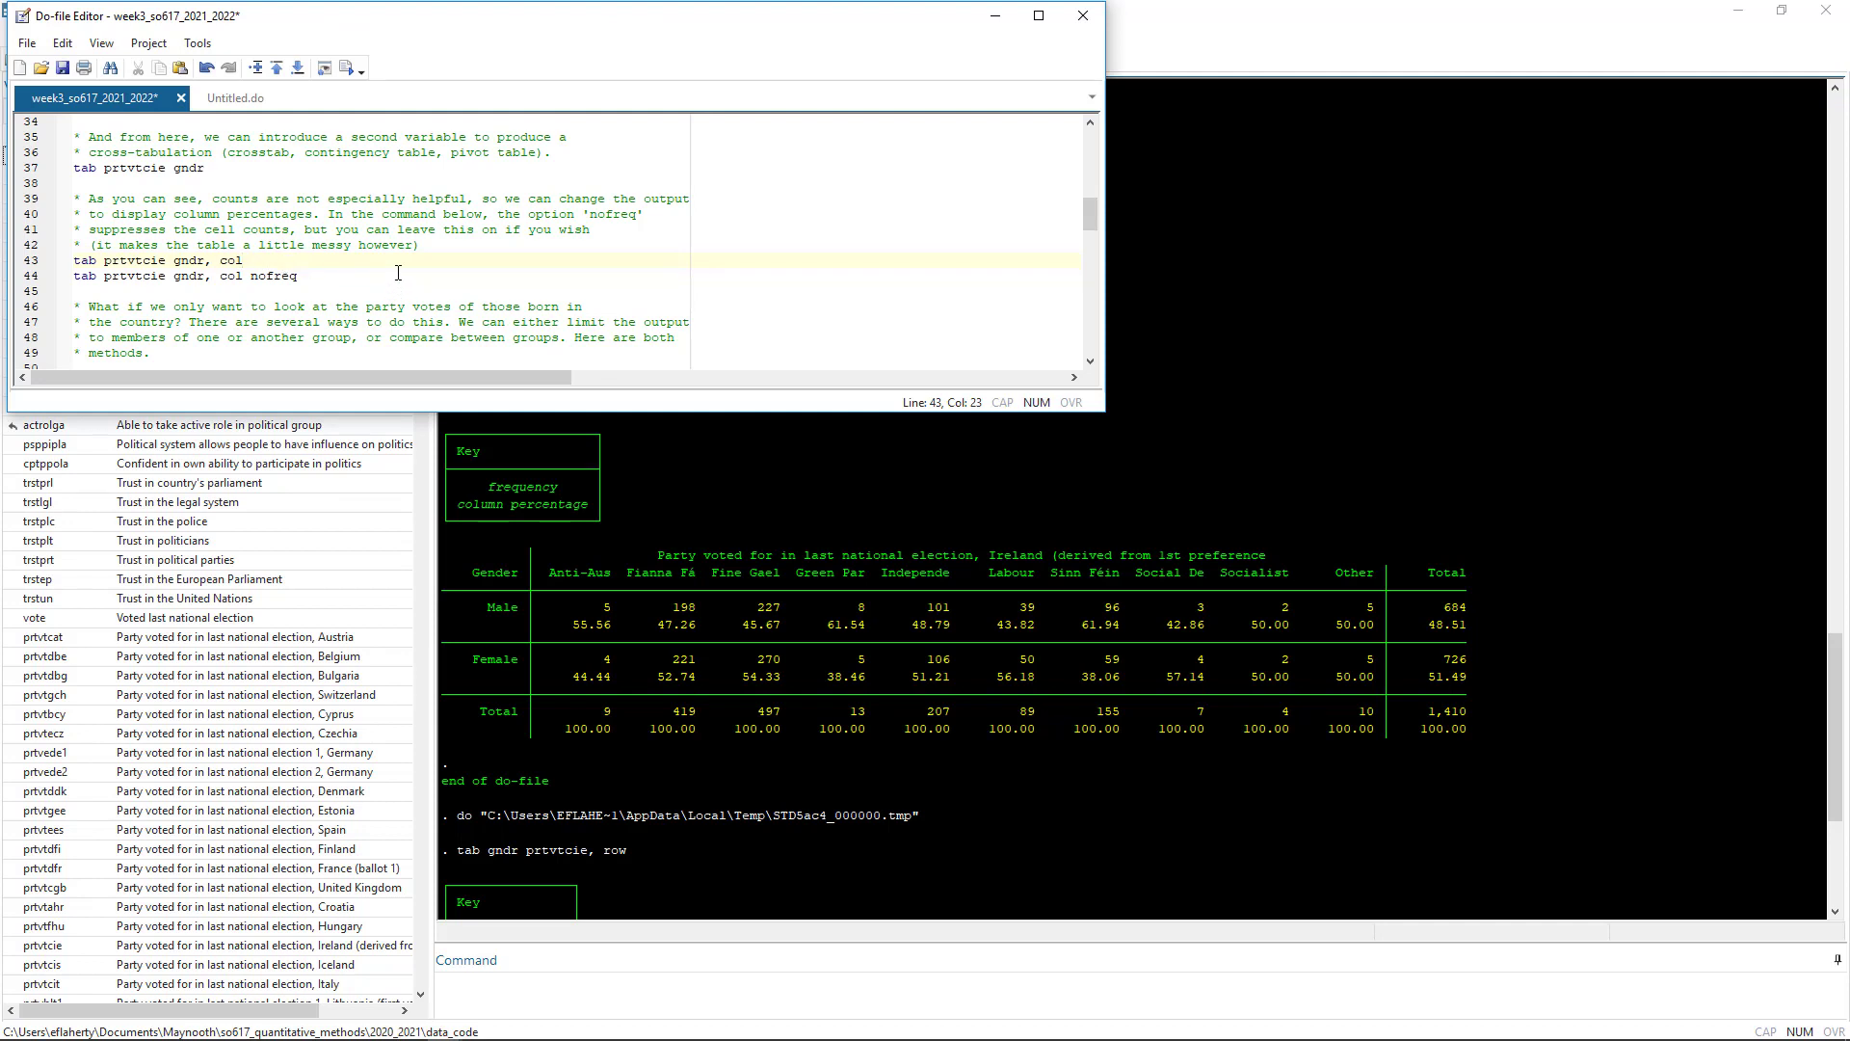
pyautogui.scroll(-1, 398, 274)
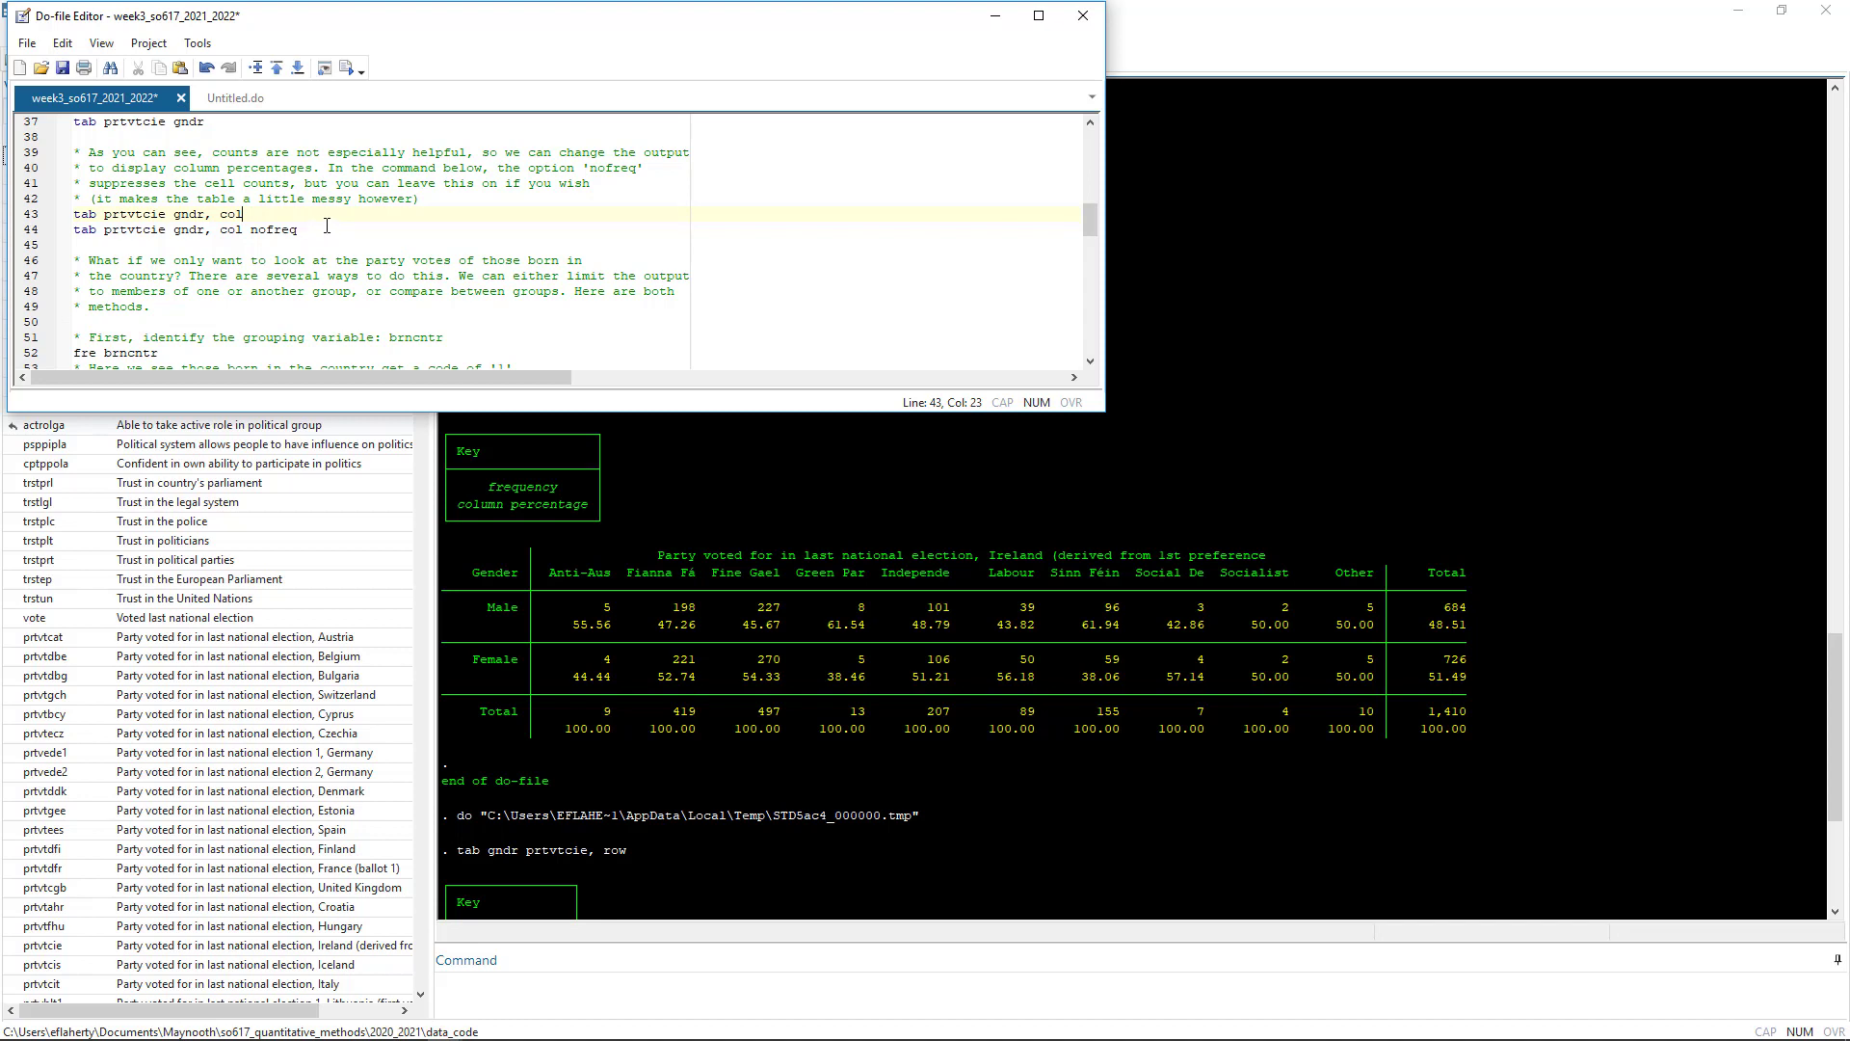
pyautogui.moveTo(319, 229); pyautogui.dragTo(58, 230)
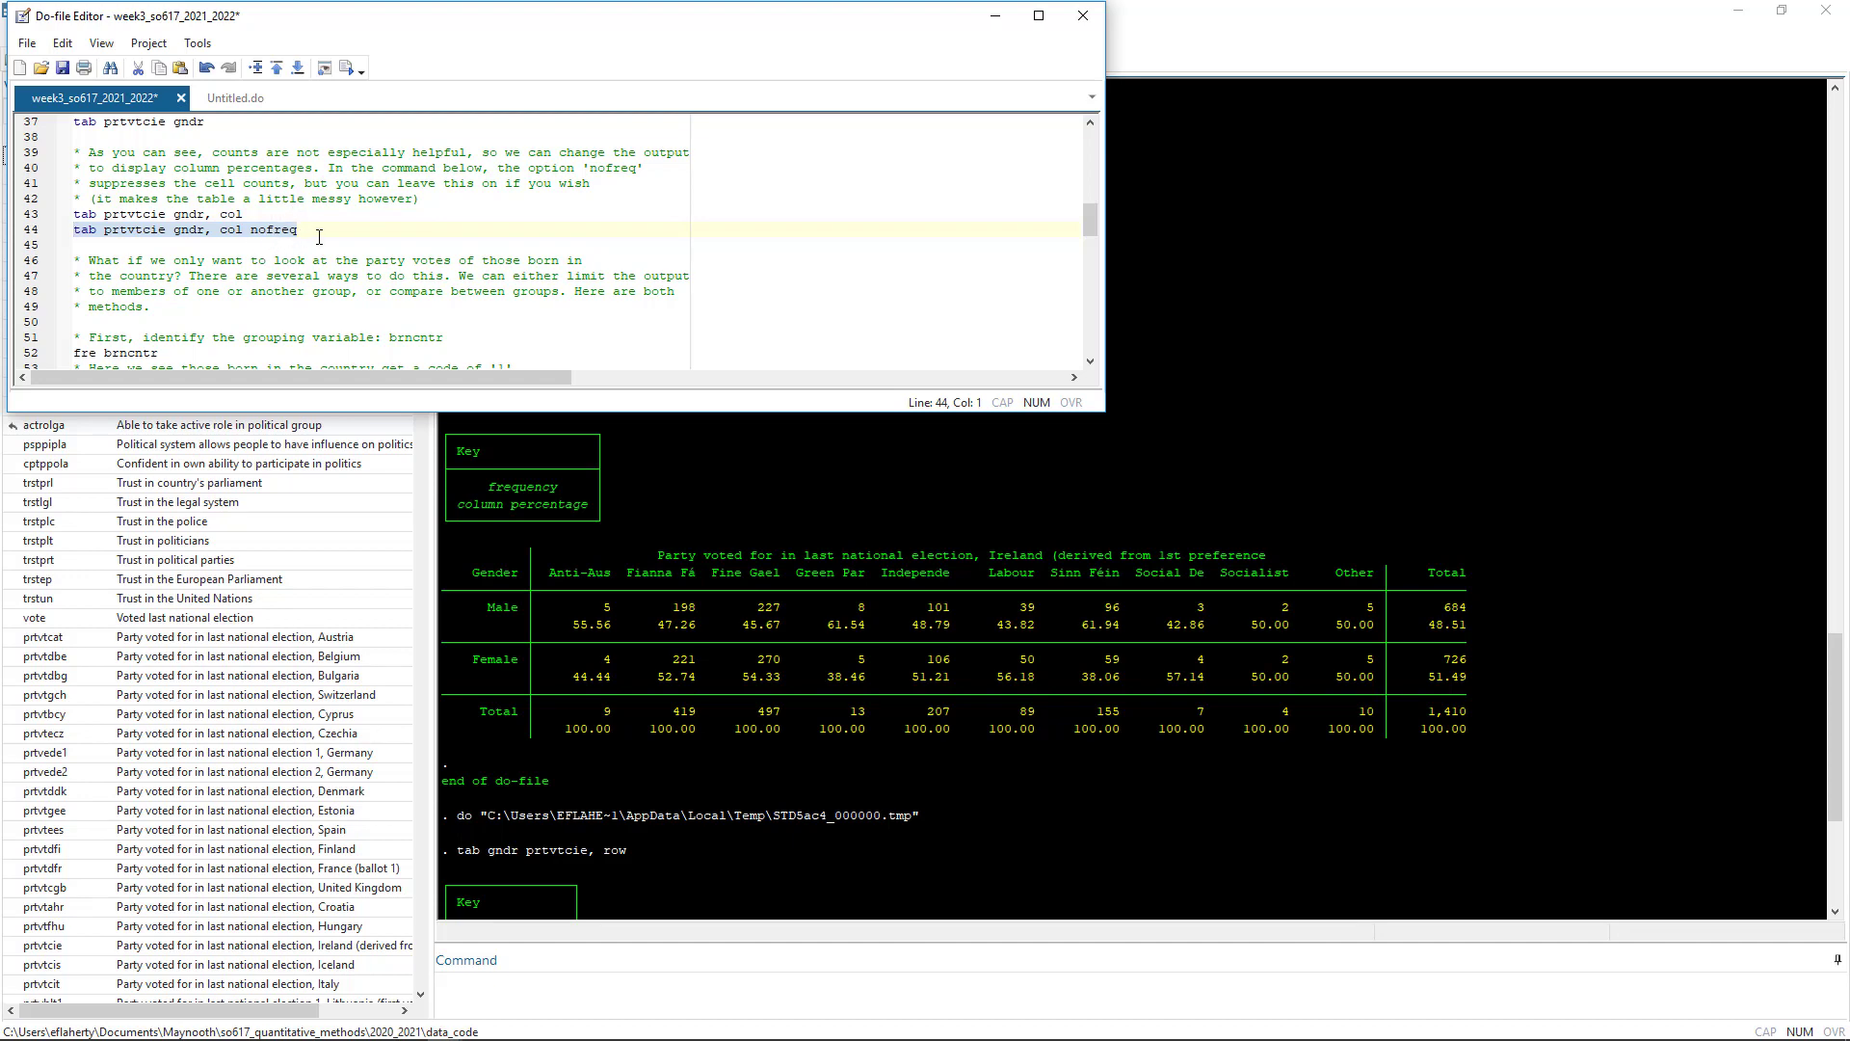
pyautogui.hotkey('ctrl', 'd')
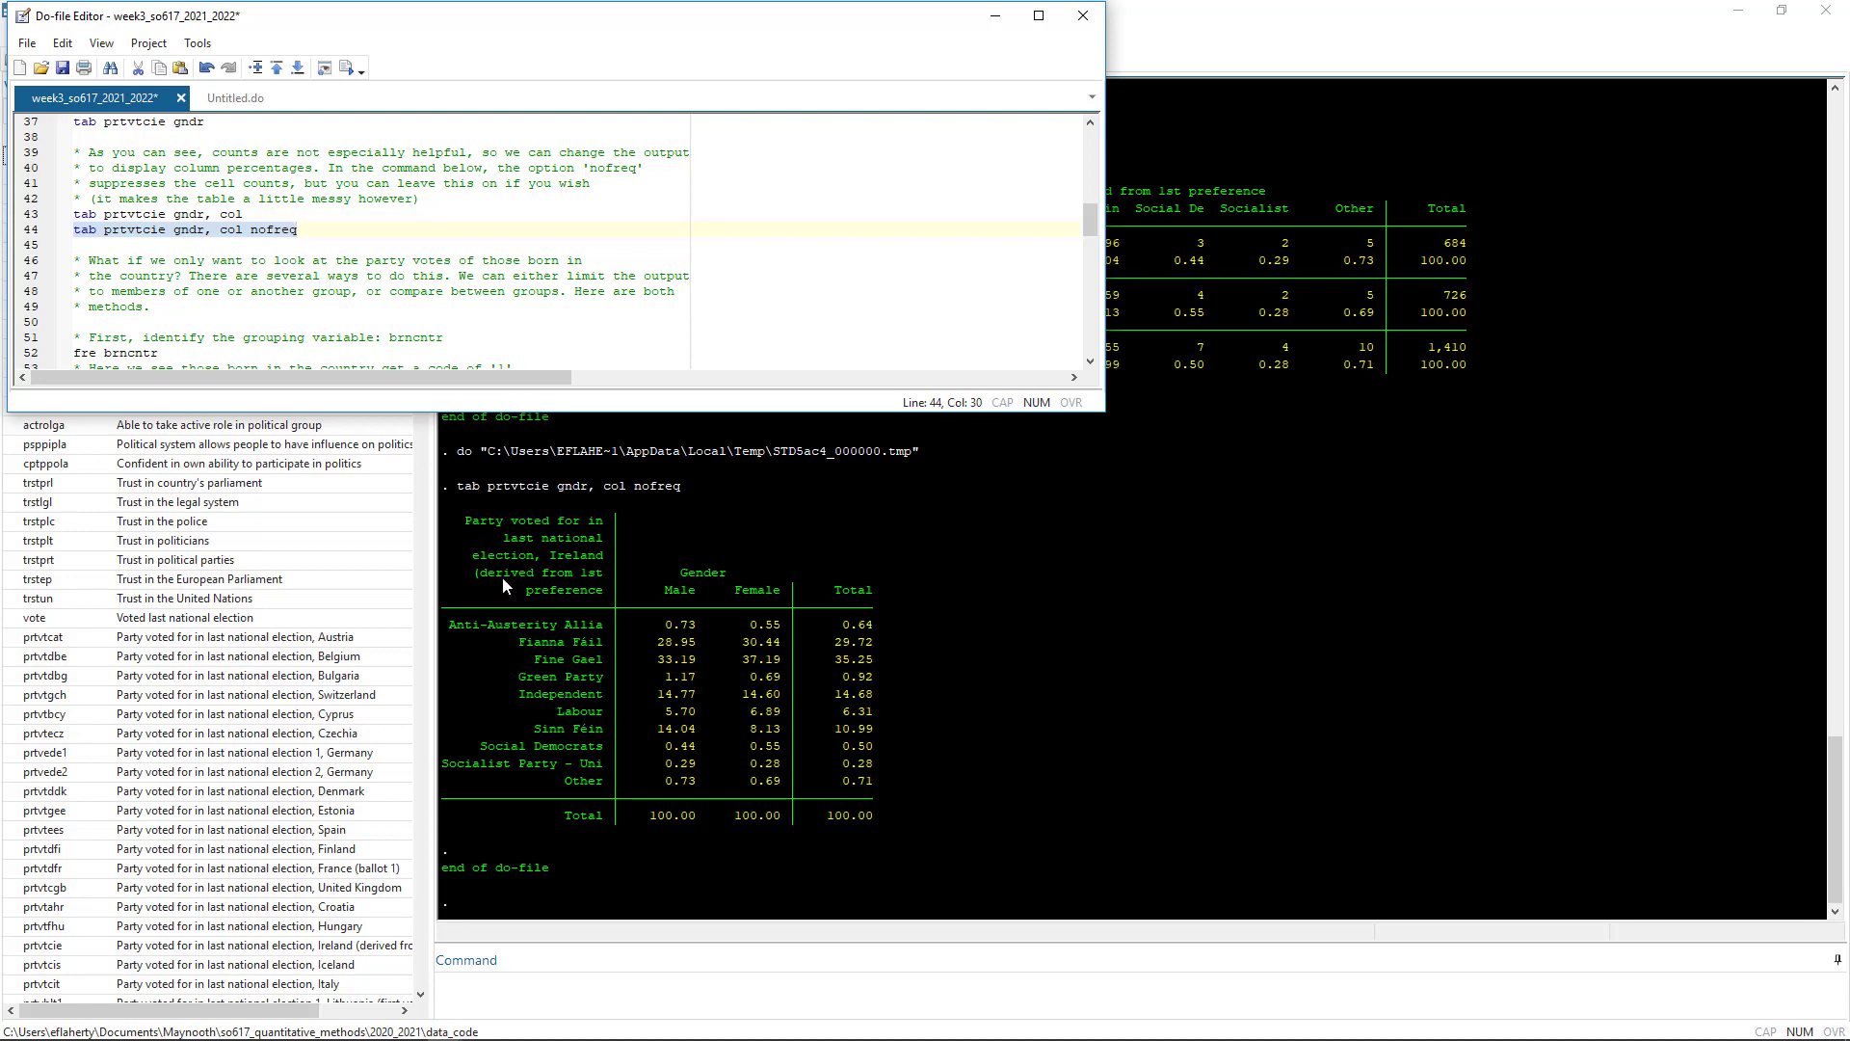
pyautogui.click(1085, 699)
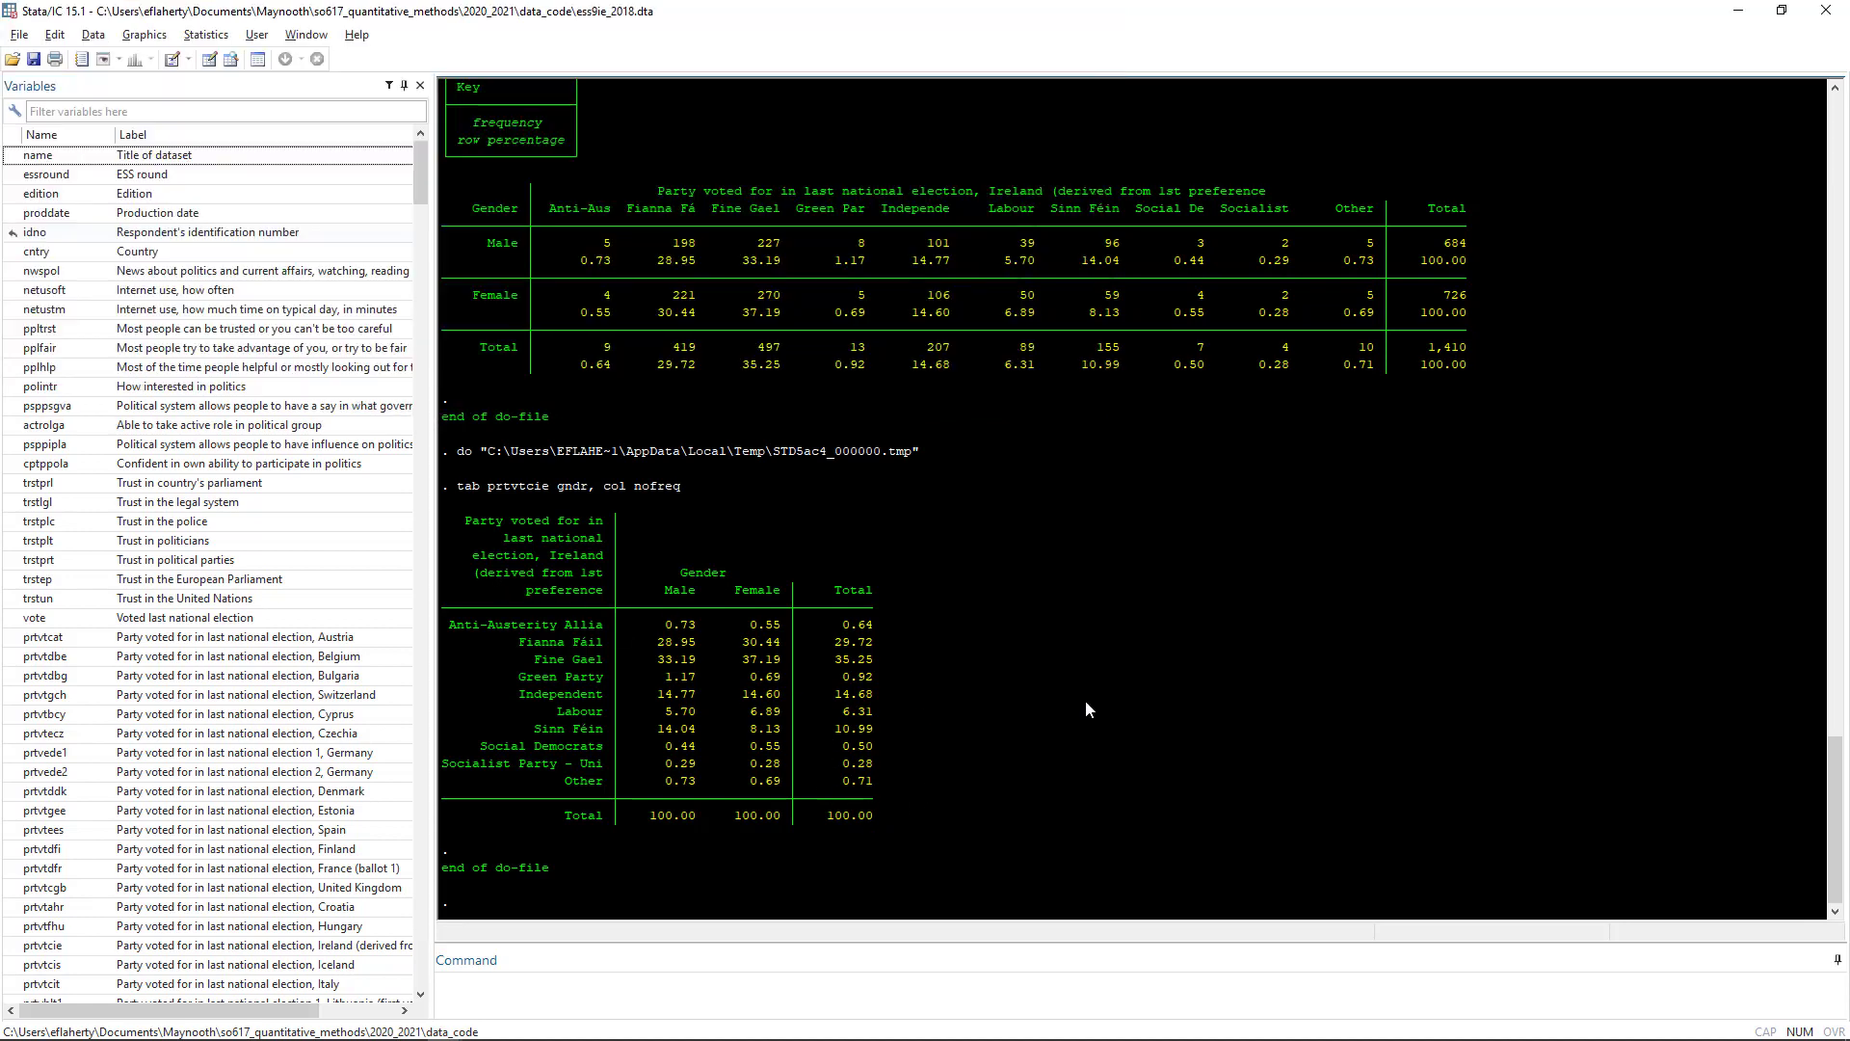
# - Compare the nofreq table with the row-percentage table above it, and return to the do-file section on voters born in the country
pyautogui.scroll(2, 727, 580)
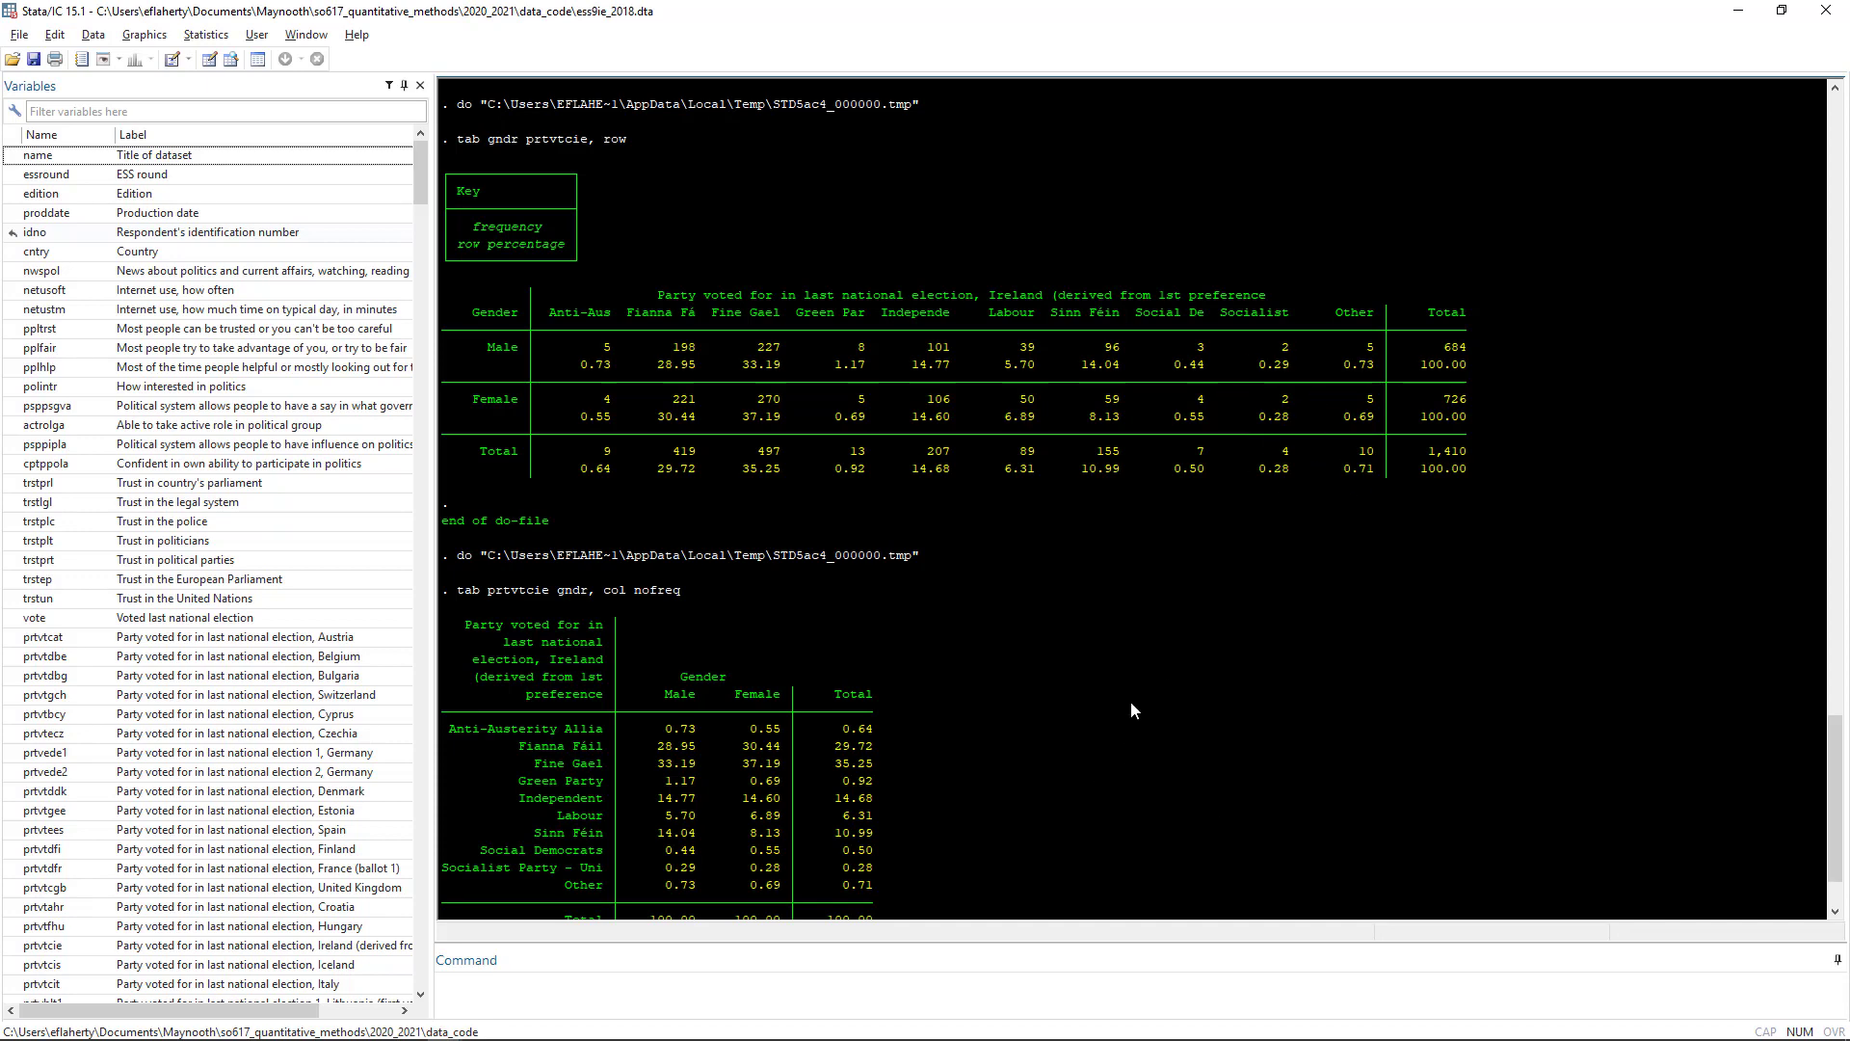
pyautogui.scroll(-2, 1137, 578)
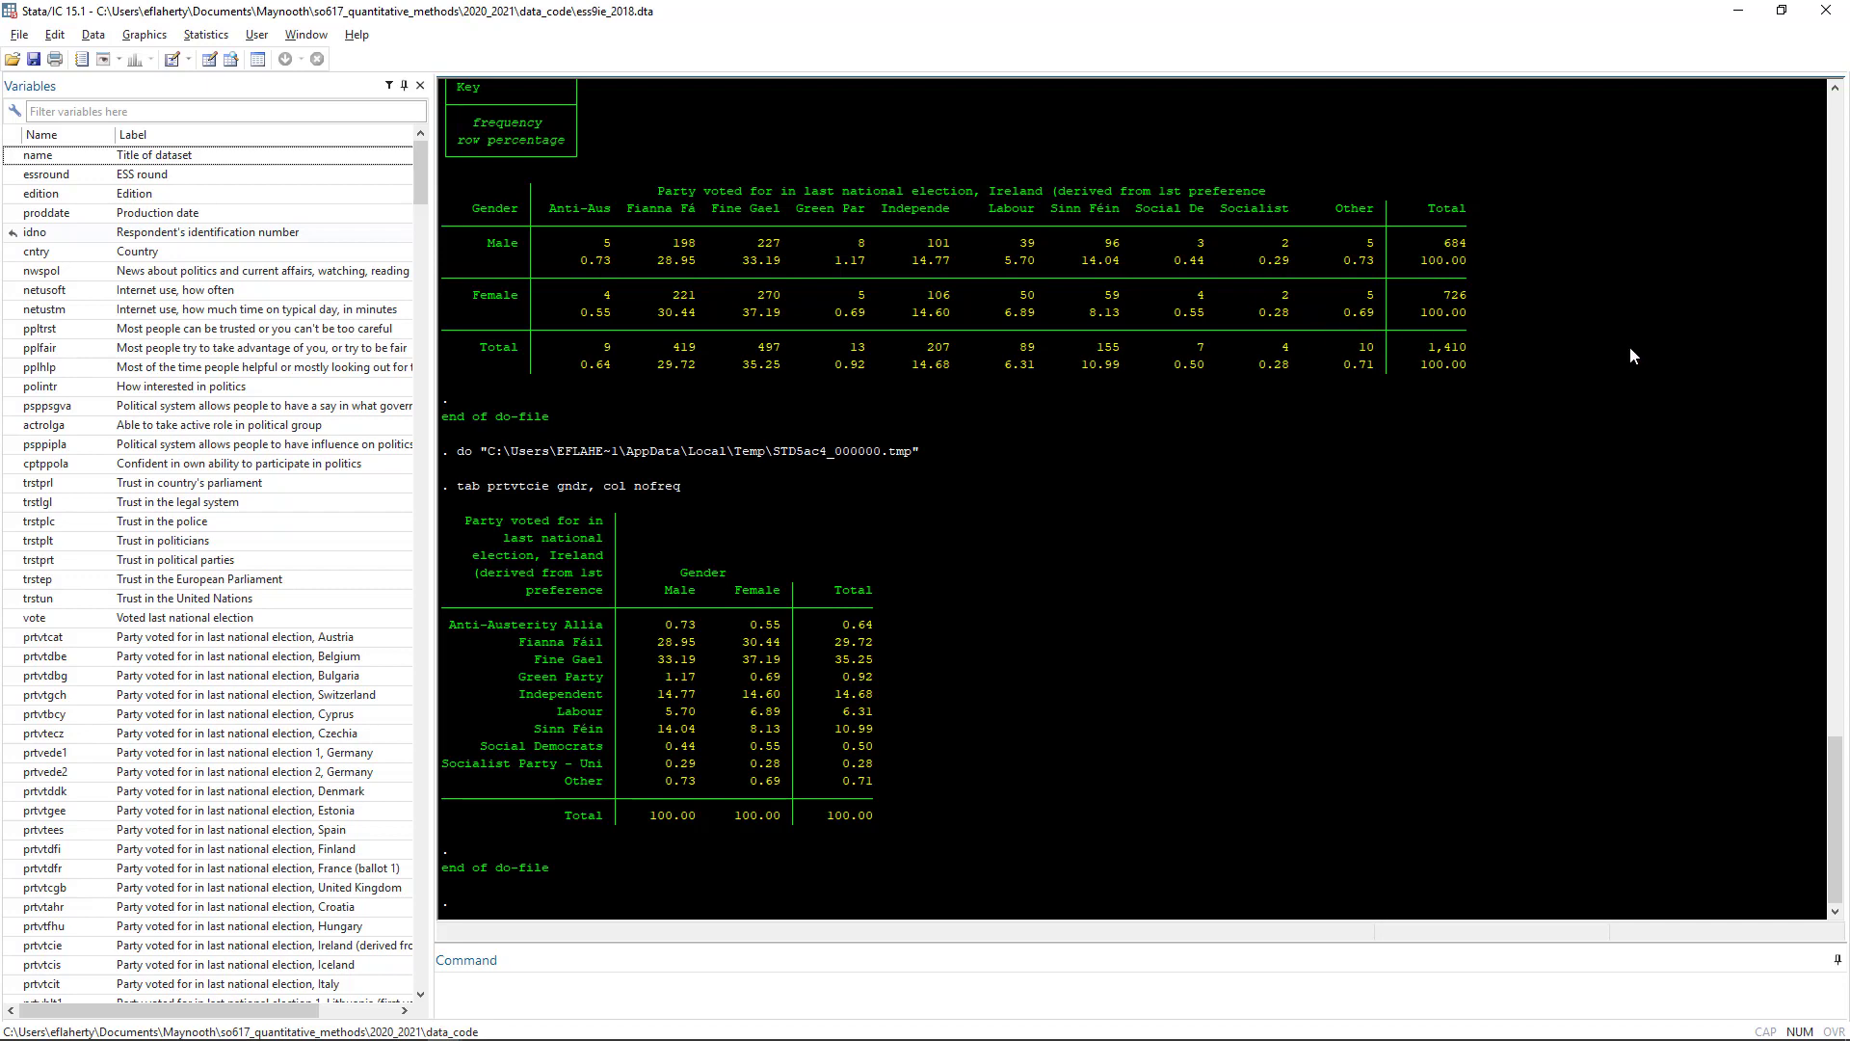
pyautogui.hotkey('alt', 'Tab')
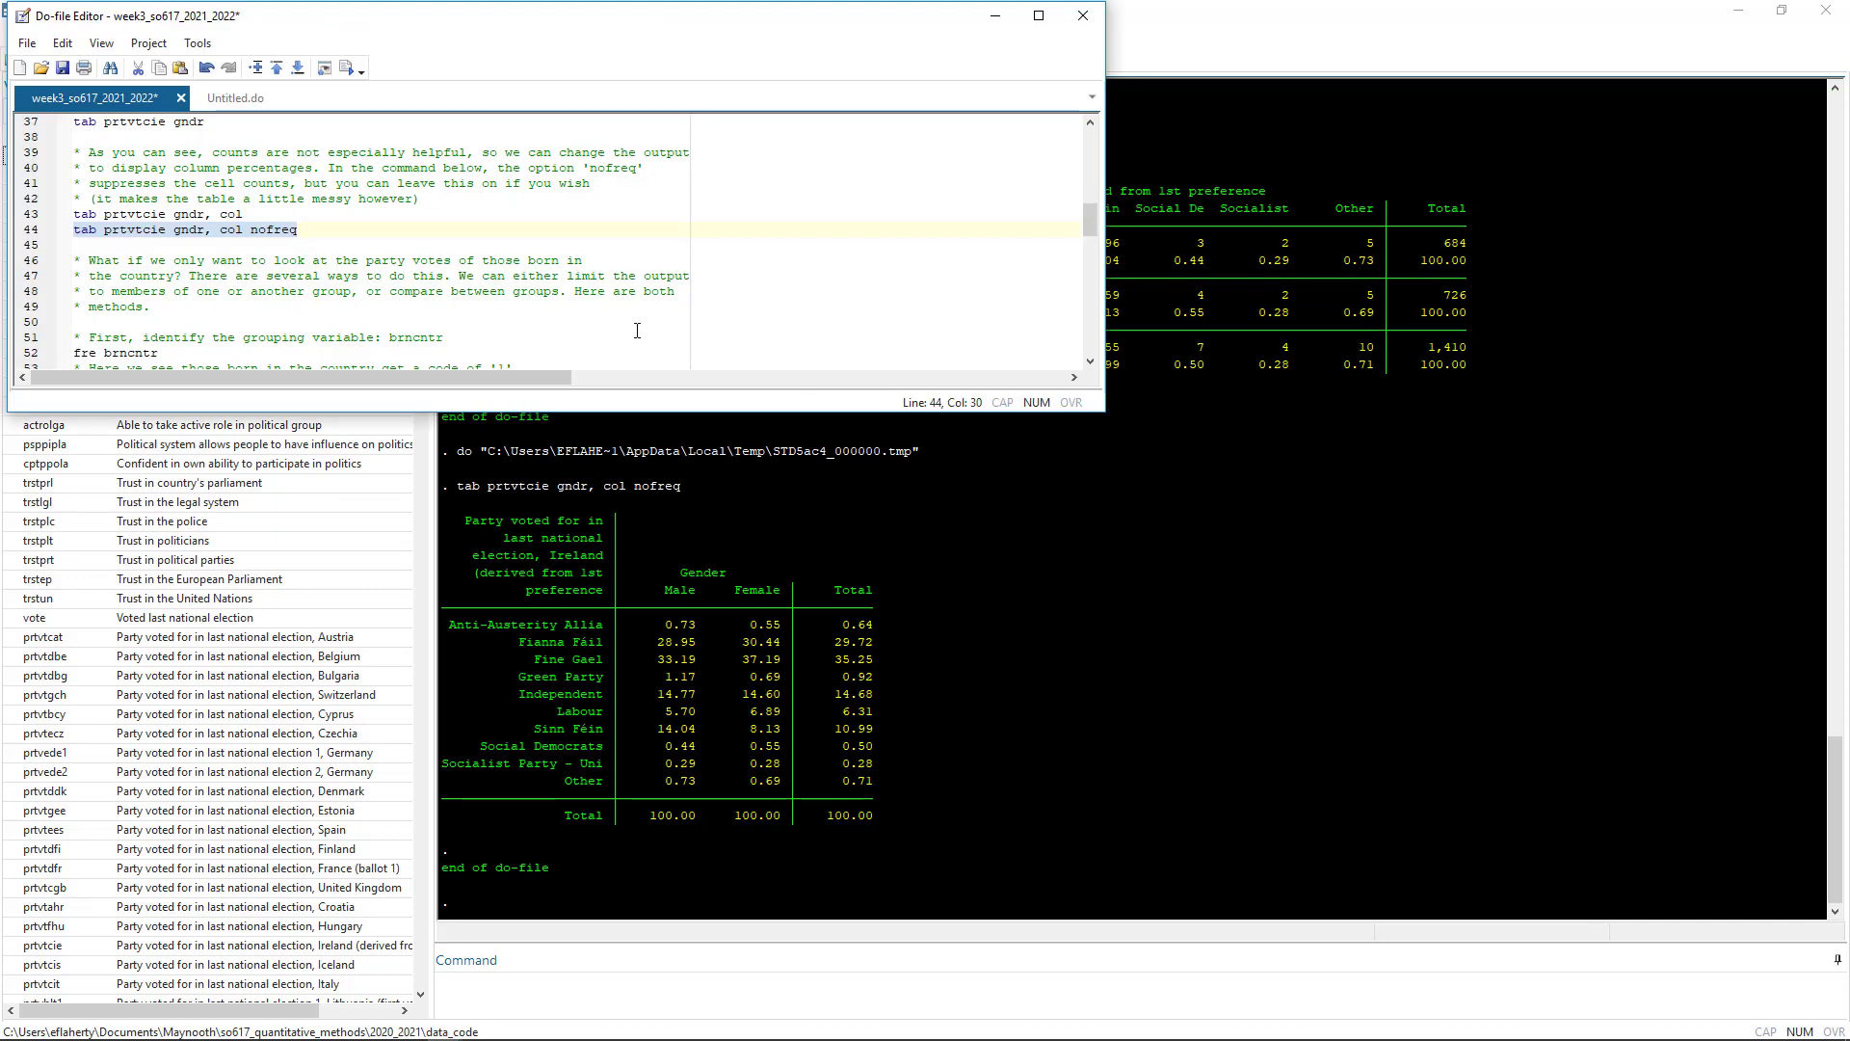
pyautogui.scroll(-1, 345, 285)
pyautogui.scroll(2, 347, 294)
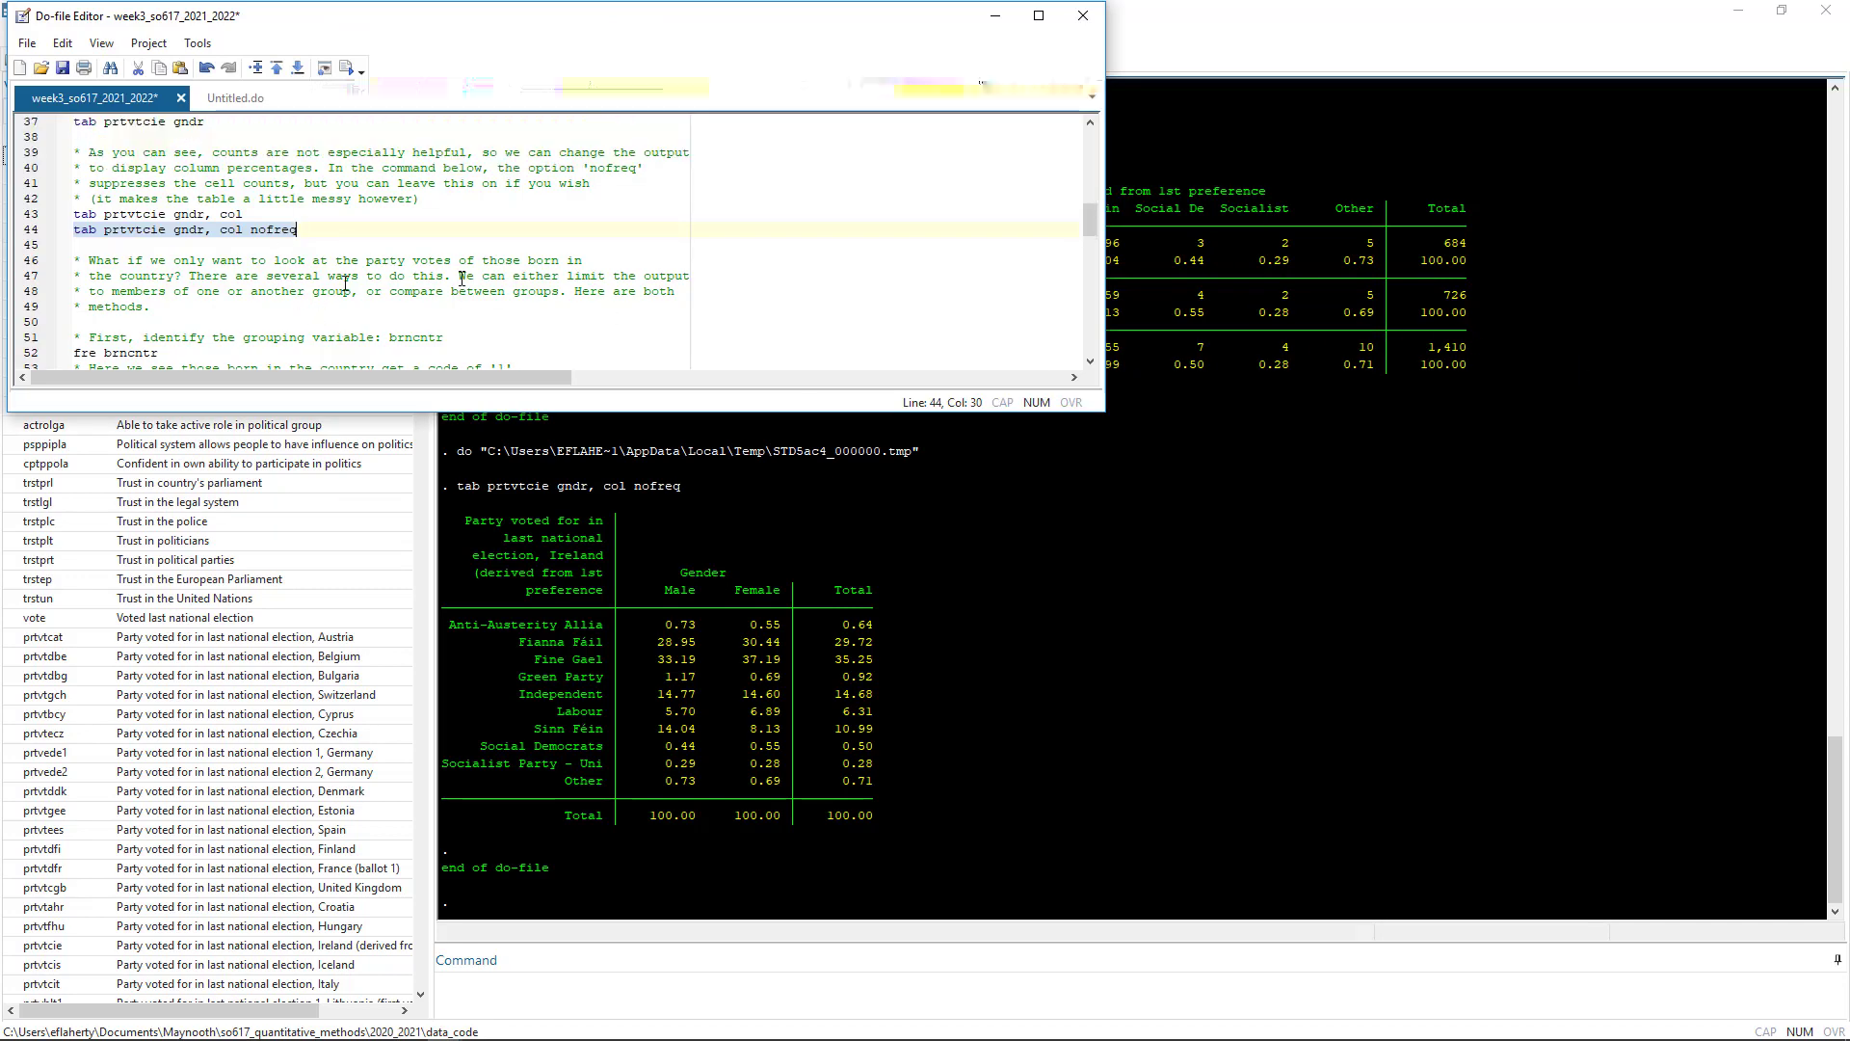